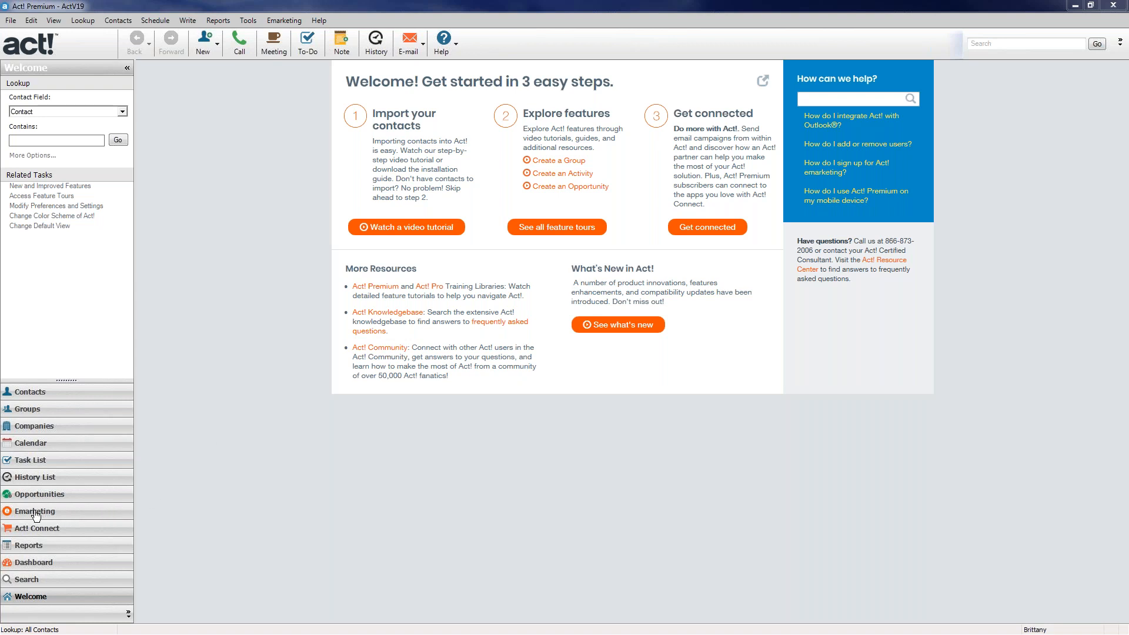
# - Open the e-marketing template manager for editing templates and list the Premium templates
pyautogui.click(95, 518)
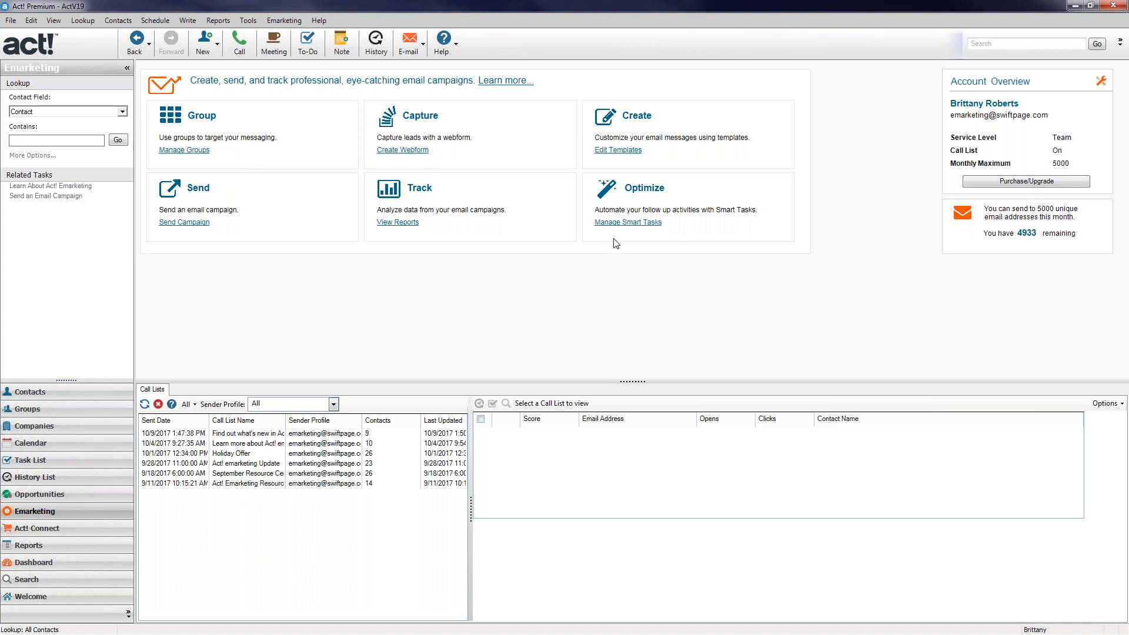
pyautogui.click(613, 151)
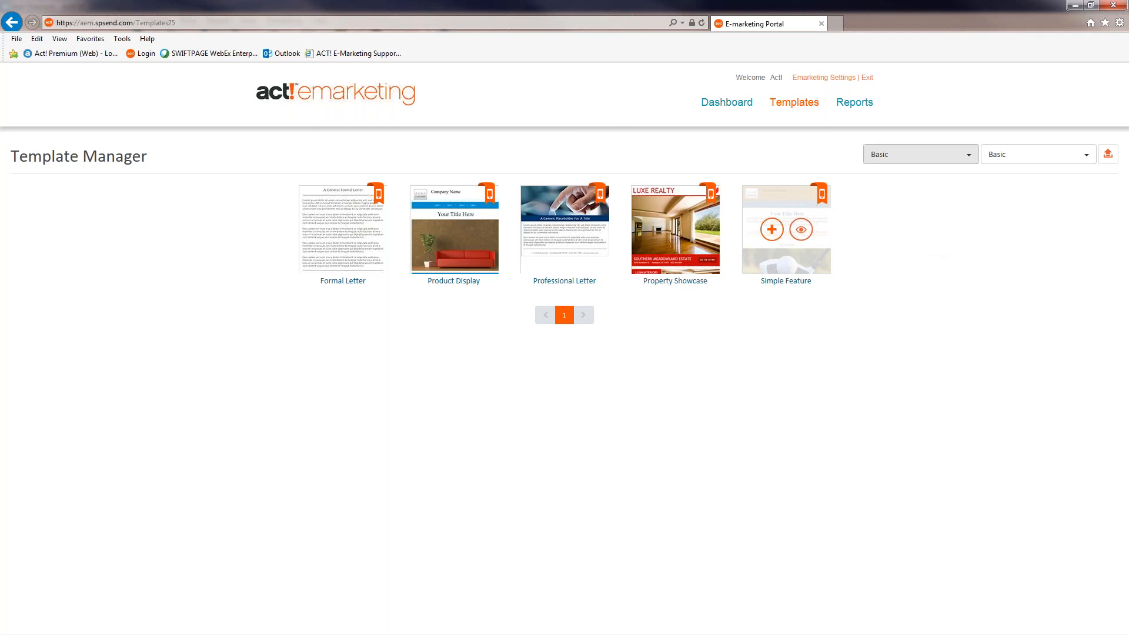
pyautogui.click(914, 154)
pyautogui.click(912, 207)
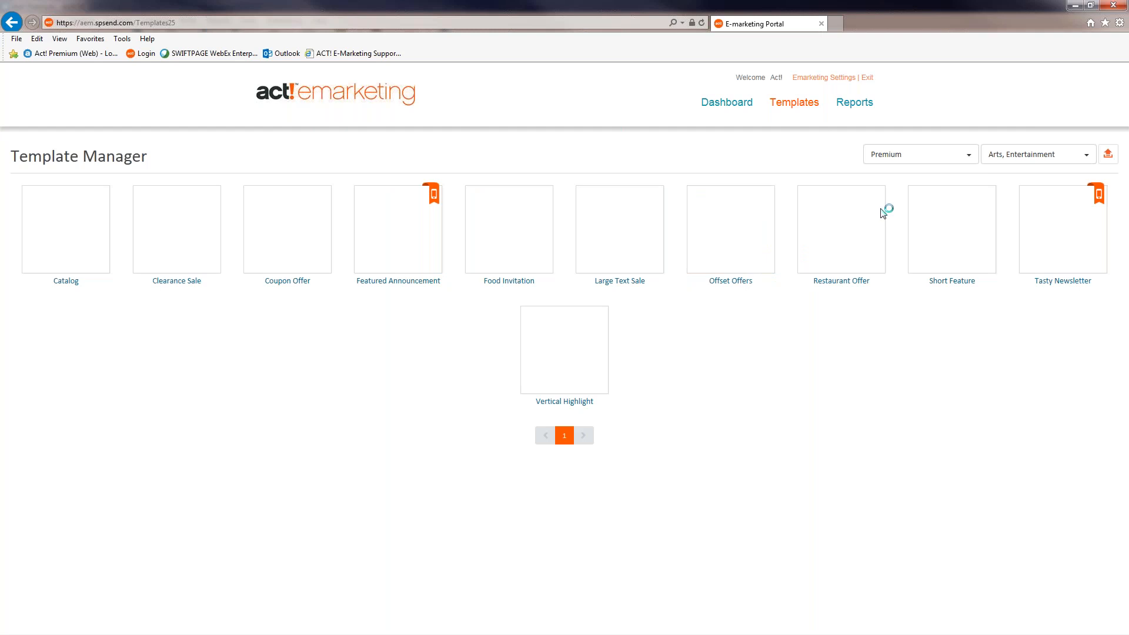
pyautogui.moveTo(882, 212)
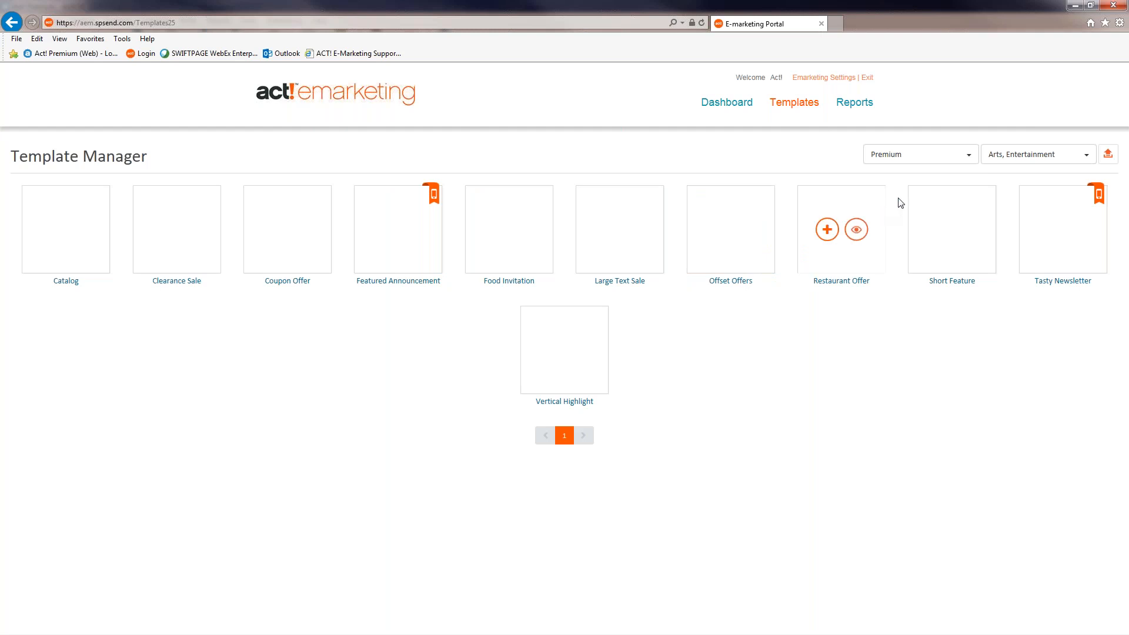
# - Browse the Premium templates in the Social category
pyautogui.click(998, 160)
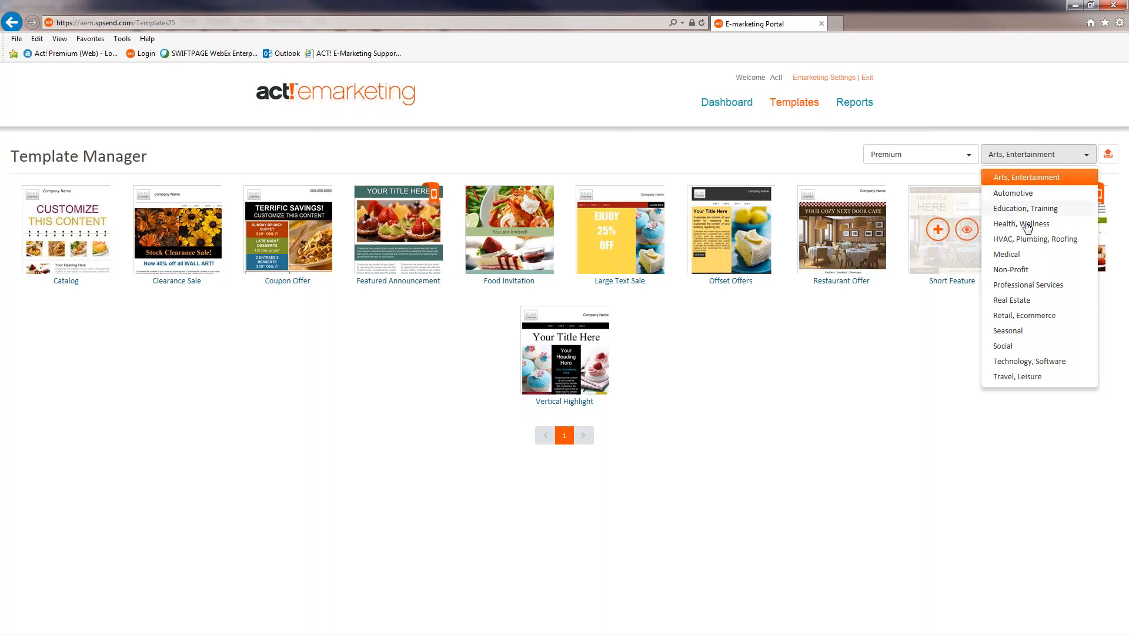
pyautogui.click(1001, 347)
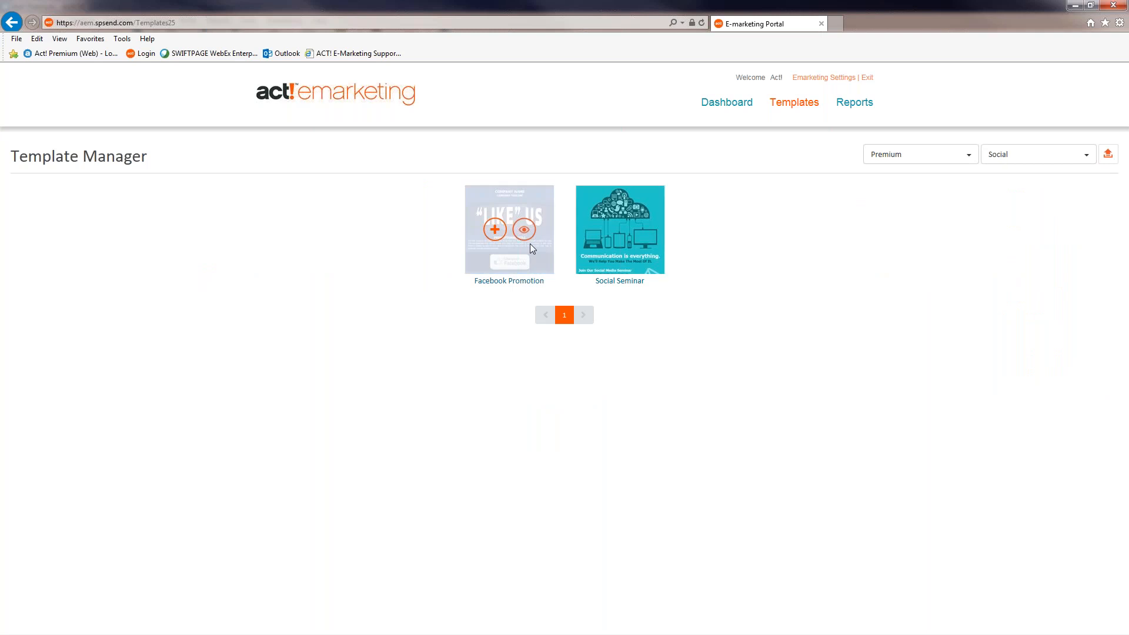
pyautogui.moveTo(610, 246)
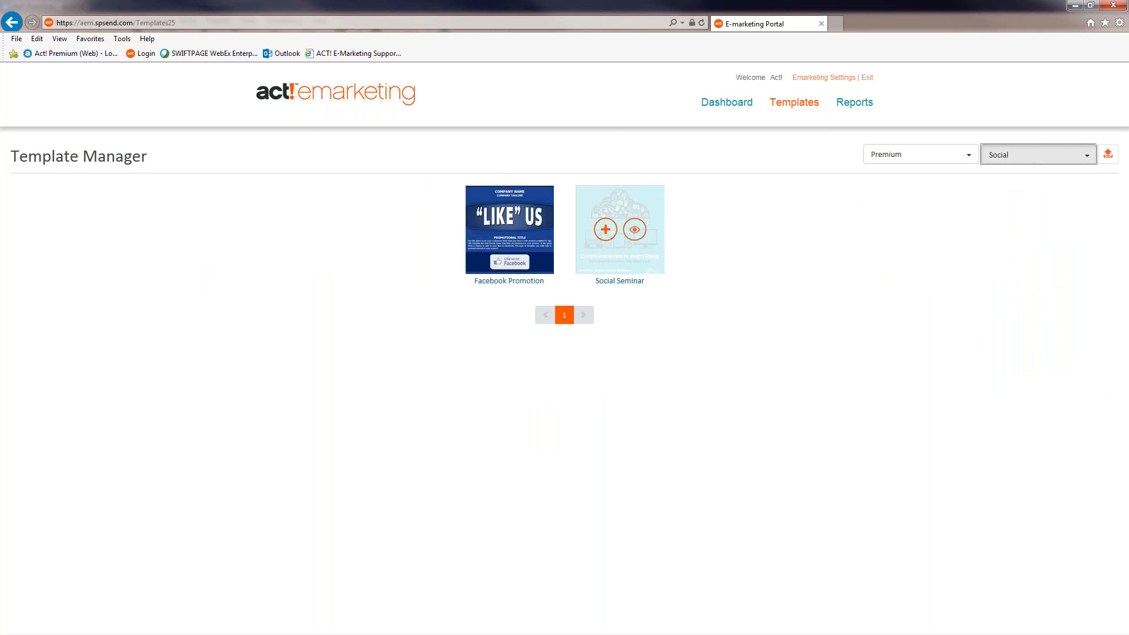
# - Filter the Premium templates to the Professional Services category
pyautogui.click(1033, 156)
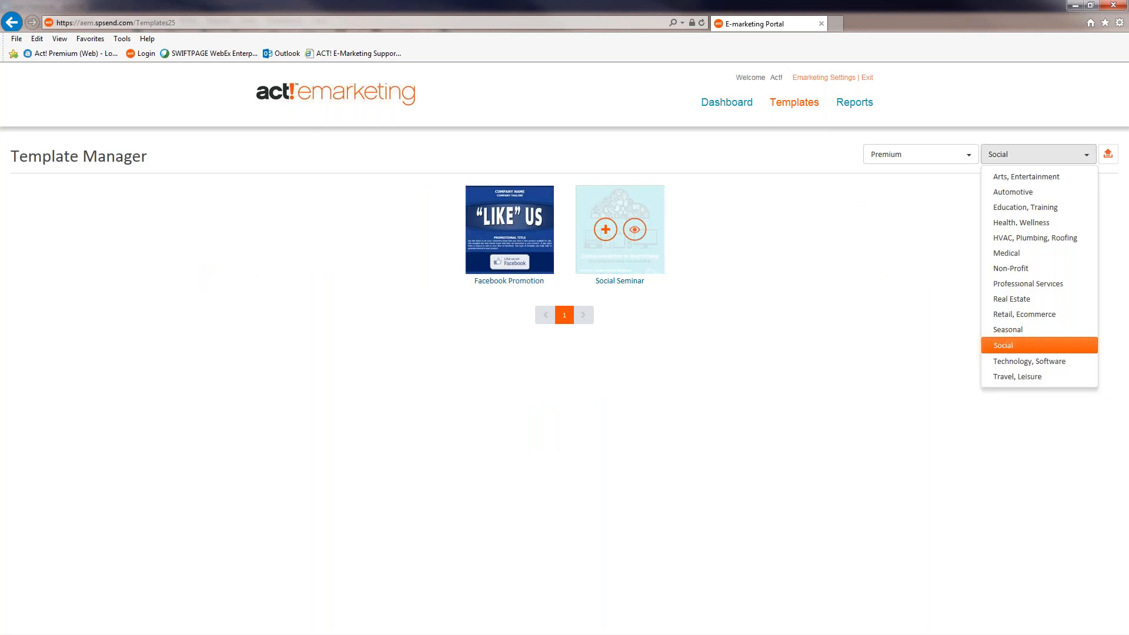
pyautogui.click(1022, 285)
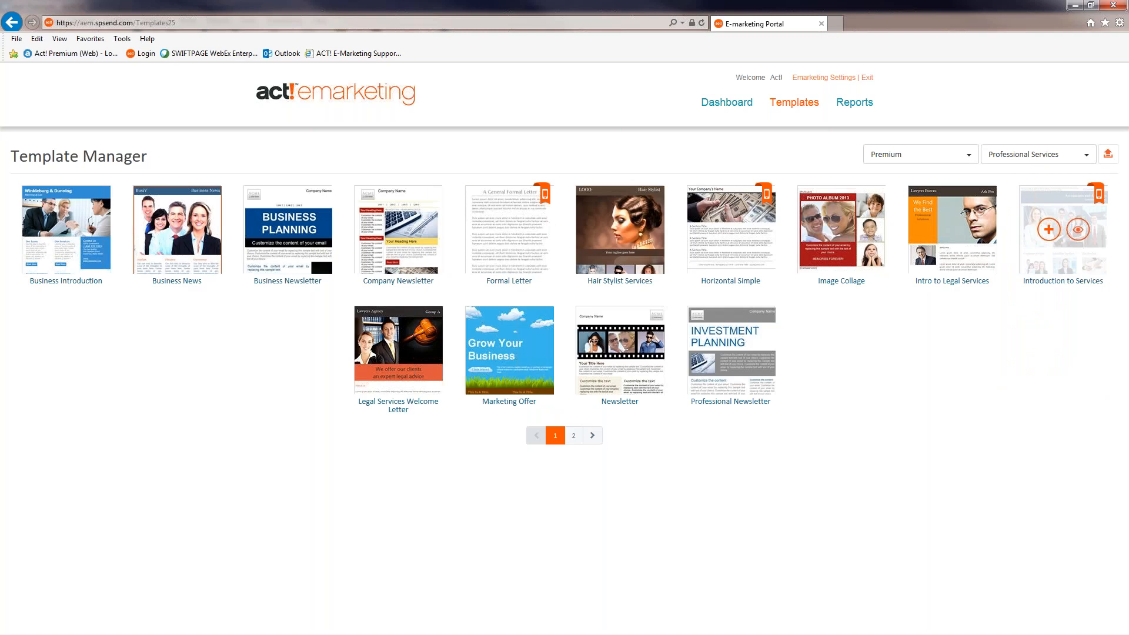
pyautogui.moveTo(746, 263)
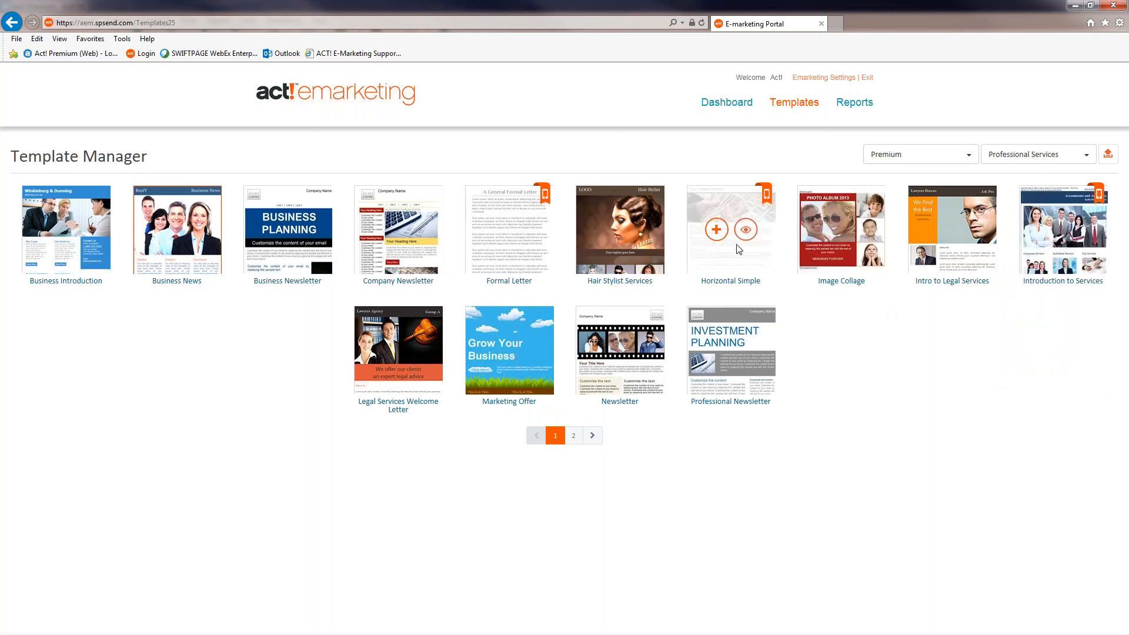
# - Preview the Image Collage template and close the preview
pyautogui.moveTo(862, 240)
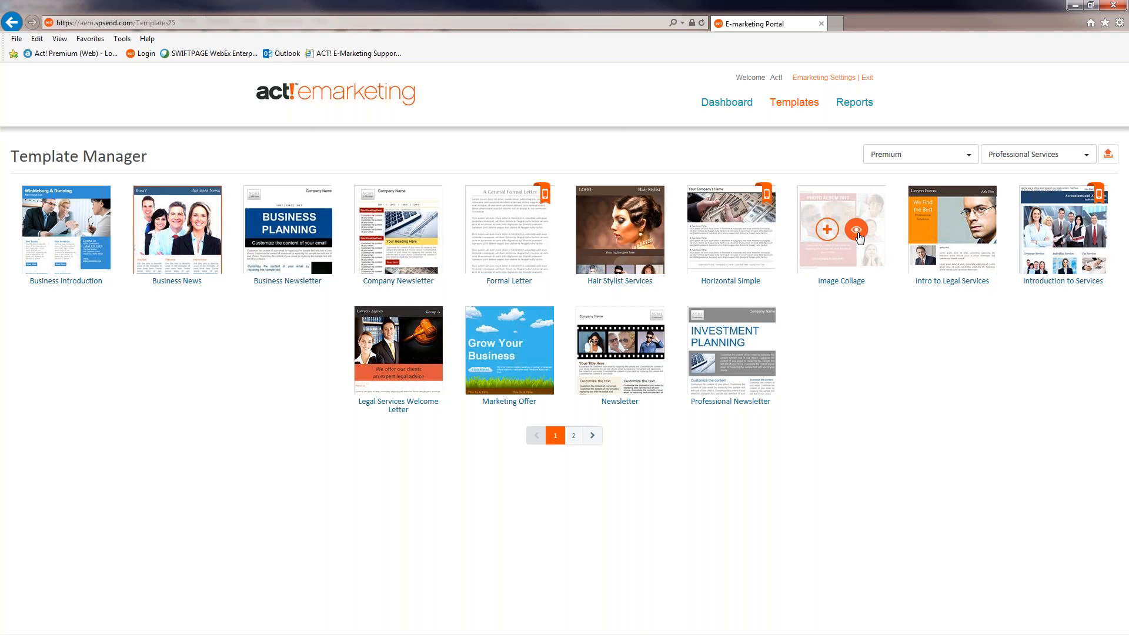
pyautogui.click(857, 231)
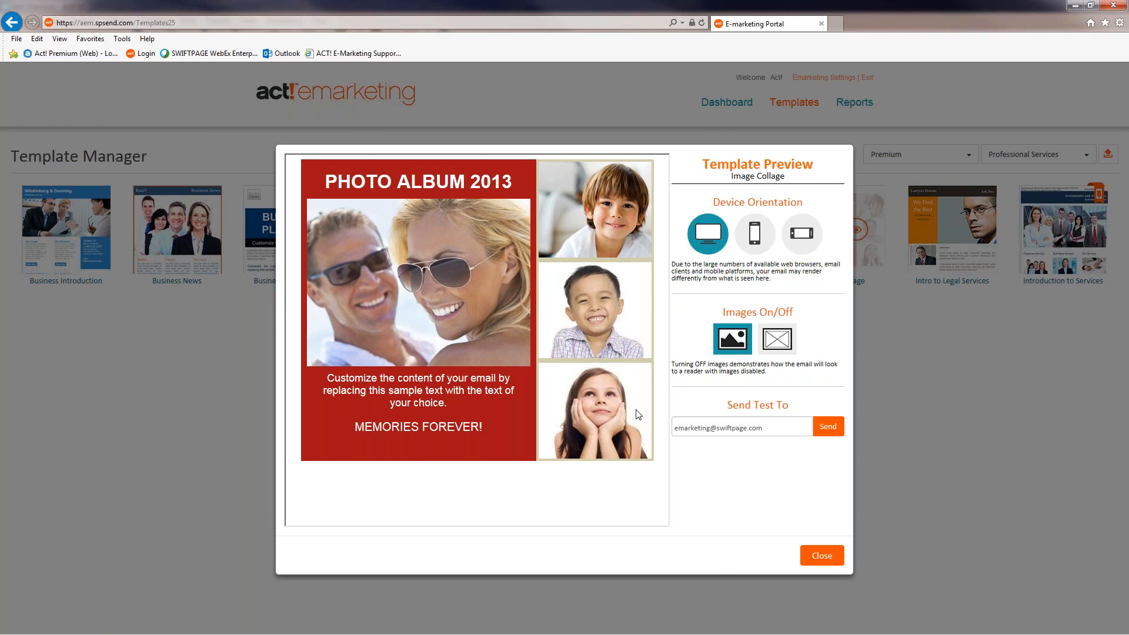
pyautogui.click(828, 556)
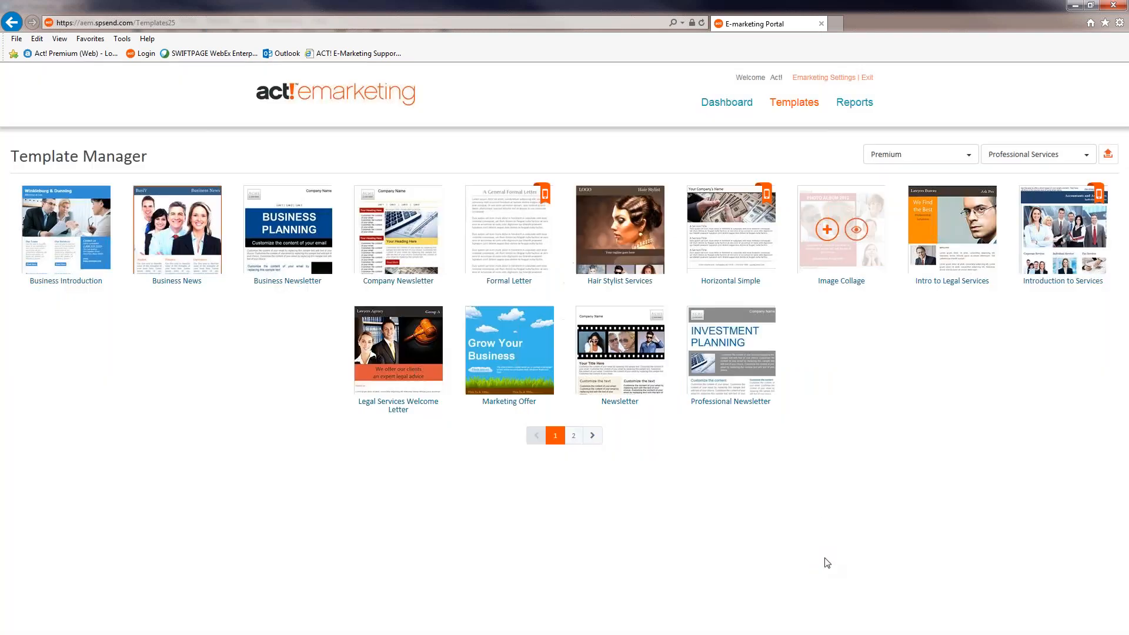
# - Copy the Horizontal Simple template into a new category "Social 2017" with the template name "Fall 2017"
pyautogui.moveTo(715, 255)
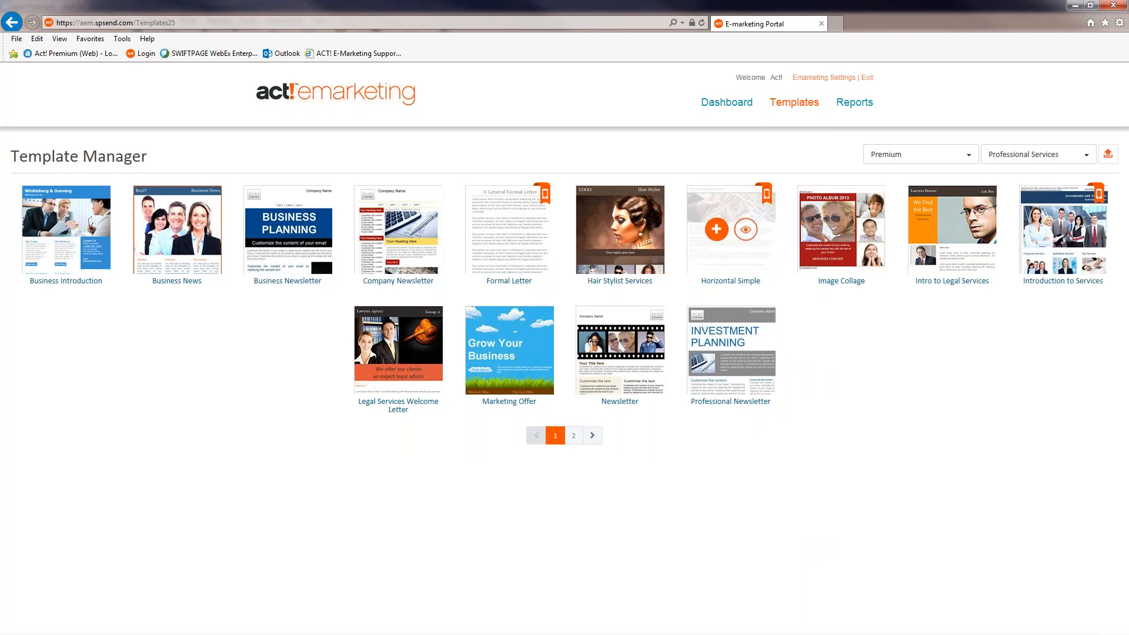
pyautogui.click(716, 229)
pyautogui.click(666, 220)
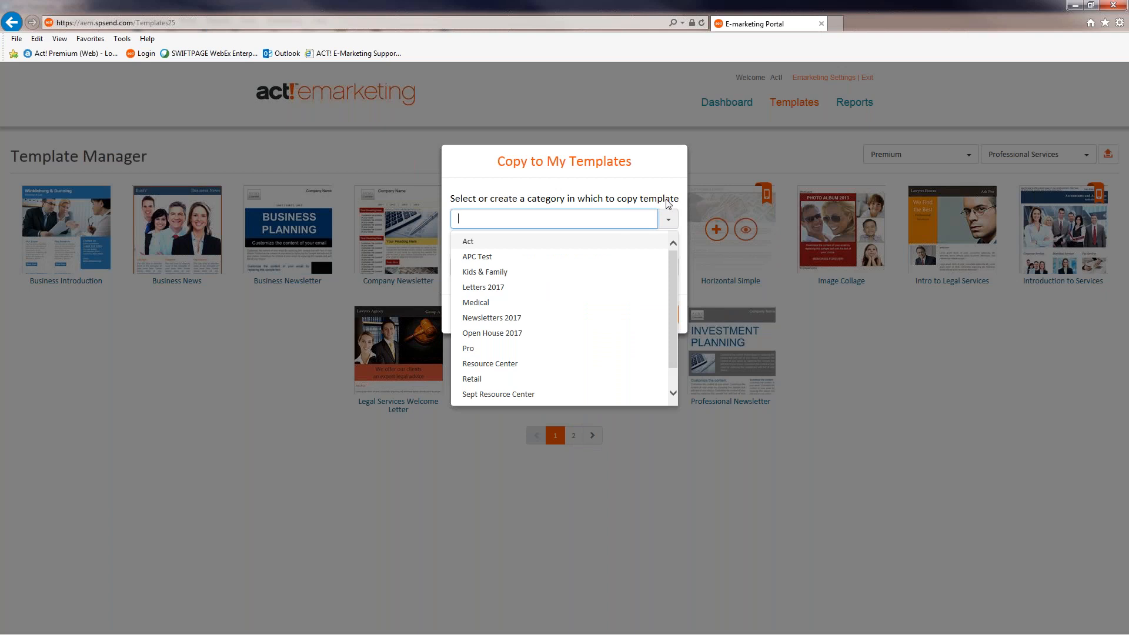
pyautogui.write('Social 2017')
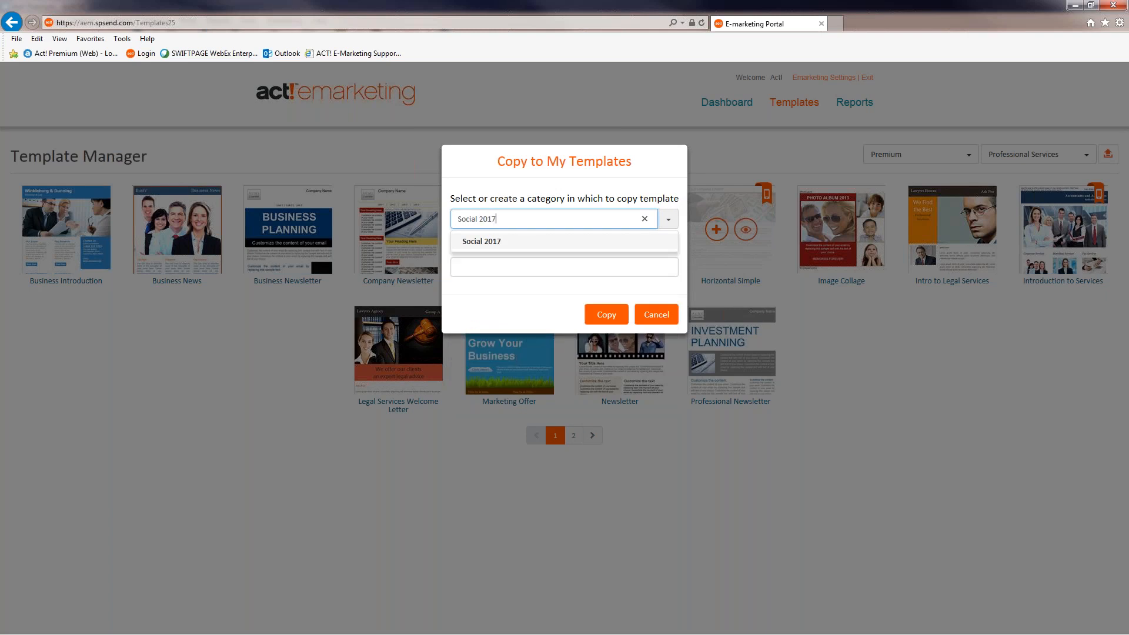
pyautogui.press('Tab')
pyautogui.press('Tab')
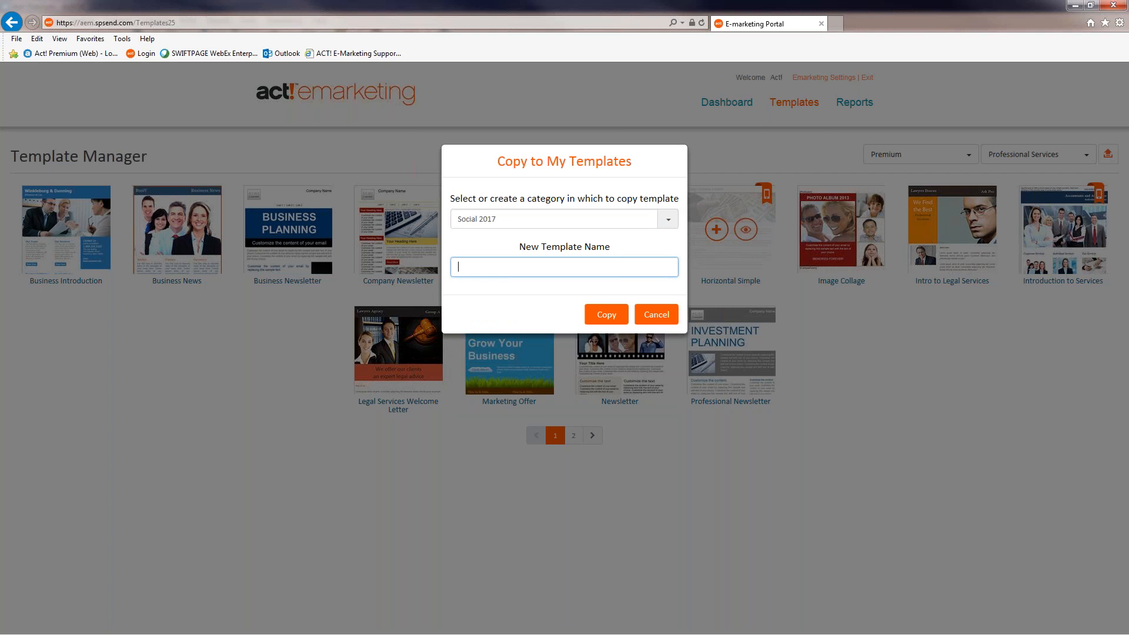
pyautogui.write('Fall 2017')
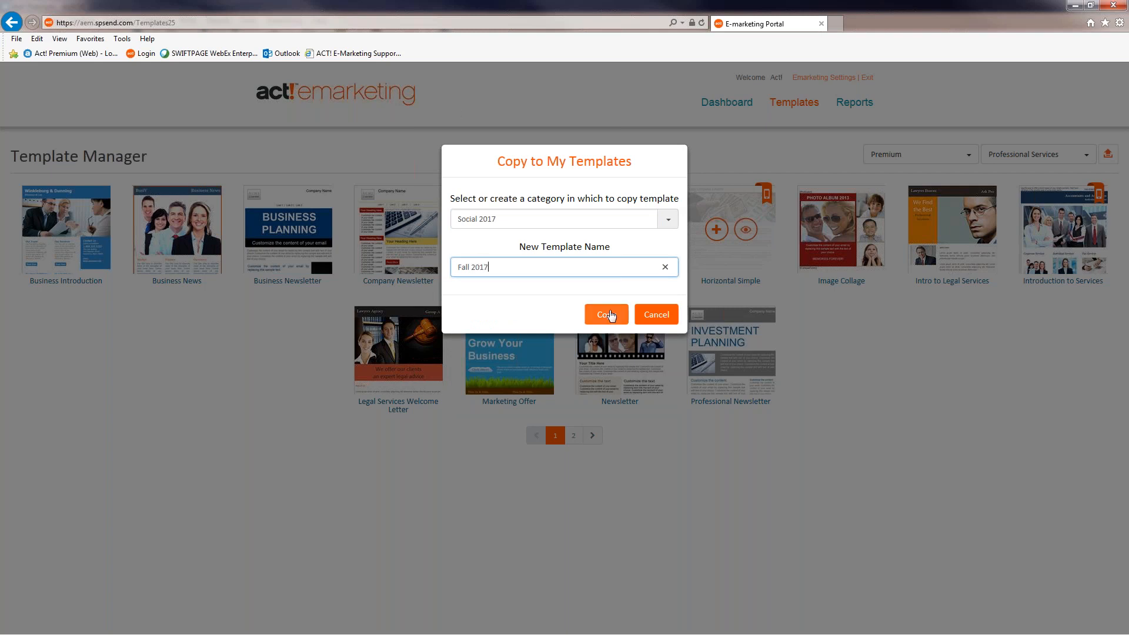
pyautogui.click(611, 315)
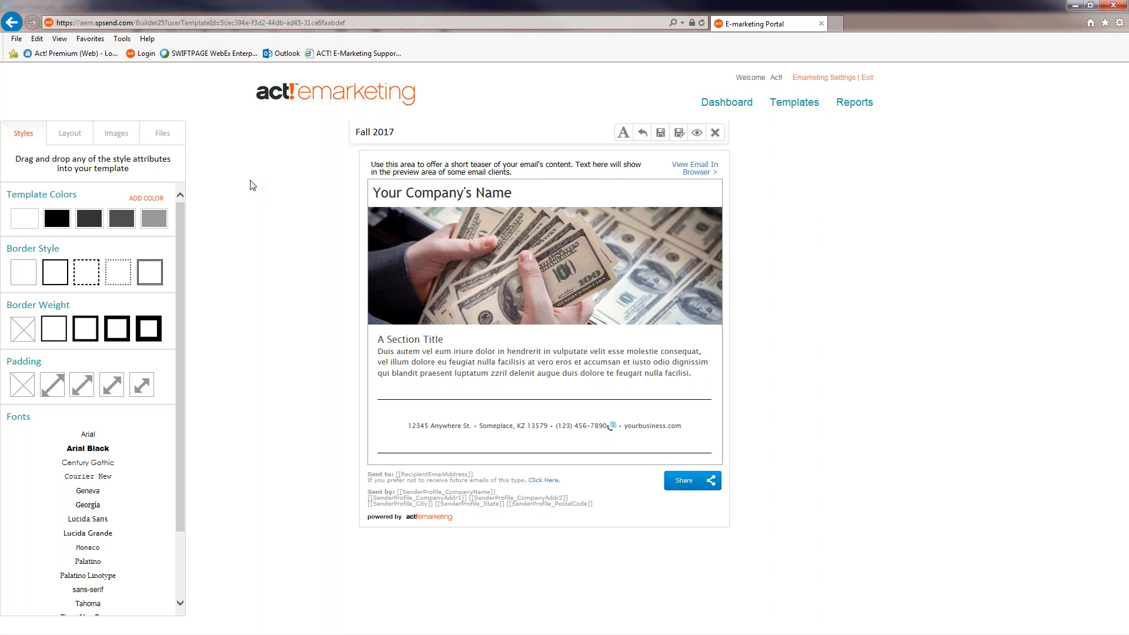
# - Choose the orange #e67d05 as the new colour for the template palette
pyautogui.click(146, 198)
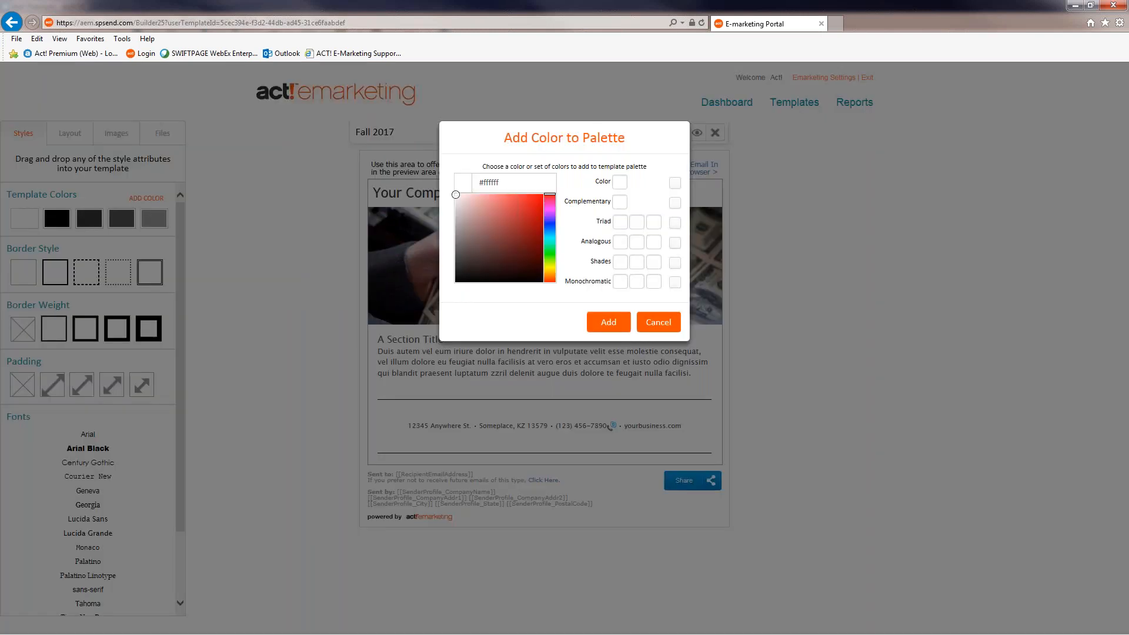
pyautogui.click(550, 221)
pyautogui.click(522, 224)
pyautogui.click(501, 218)
pyautogui.click(509, 240)
pyautogui.click(528, 220)
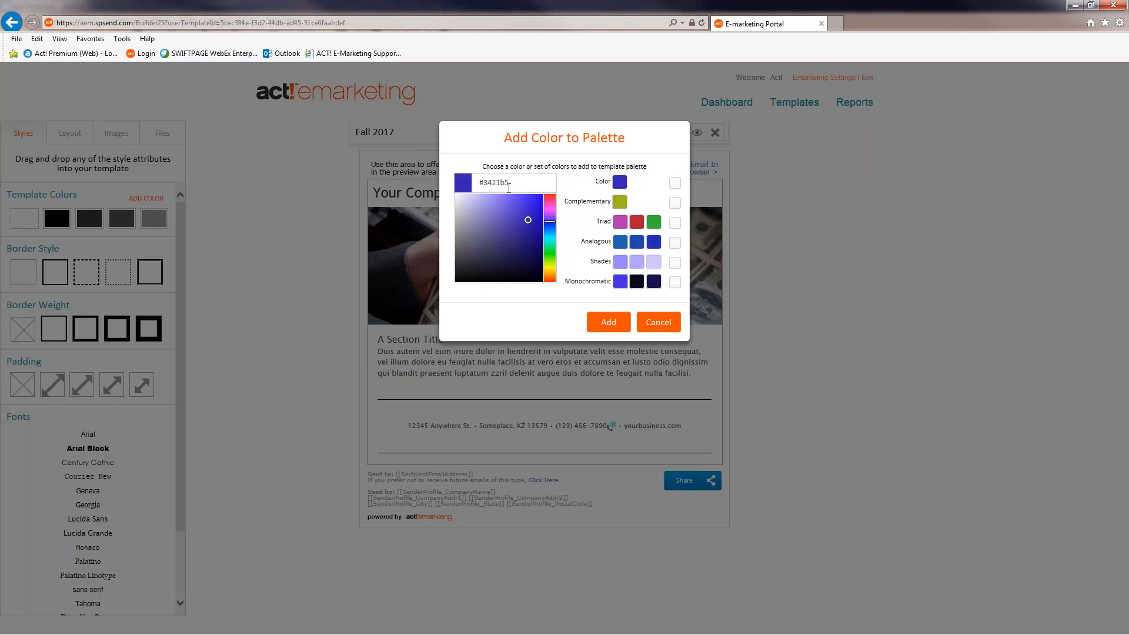
pyautogui.moveTo(528, 220); pyautogui.dragTo(497, 211)
pyautogui.moveTo(549, 272); pyautogui.dragTo(550, 275)
pyautogui.moveTo(524, 200)
pyautogui.mouseDown()
pyautogui.moveTo(546, 222)
pyautogui.moveTo(541, 202)
pyautogui.mouseUp()
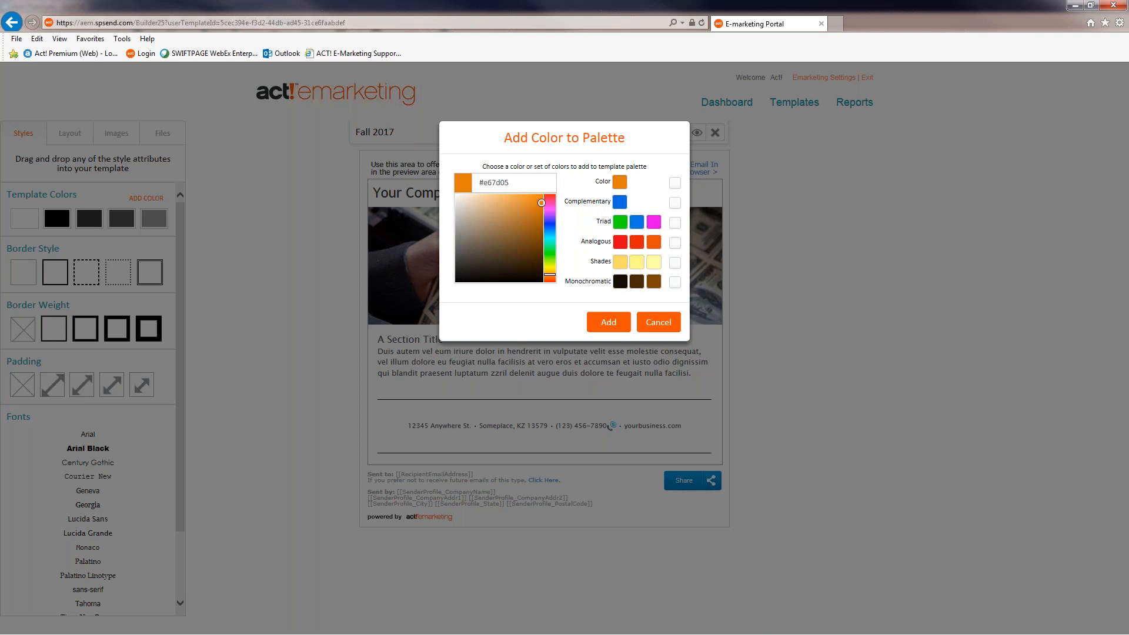
# - Add the chosen orange with its complementary and analogous colours to the template palette, leaving the triad set out
pyautogui.click(675, 243)
pyautogui.click(676, 184)
pyautogui.click(675, 204)
pyautogui.click(674, 225)
pyautogui.click(676, 224)
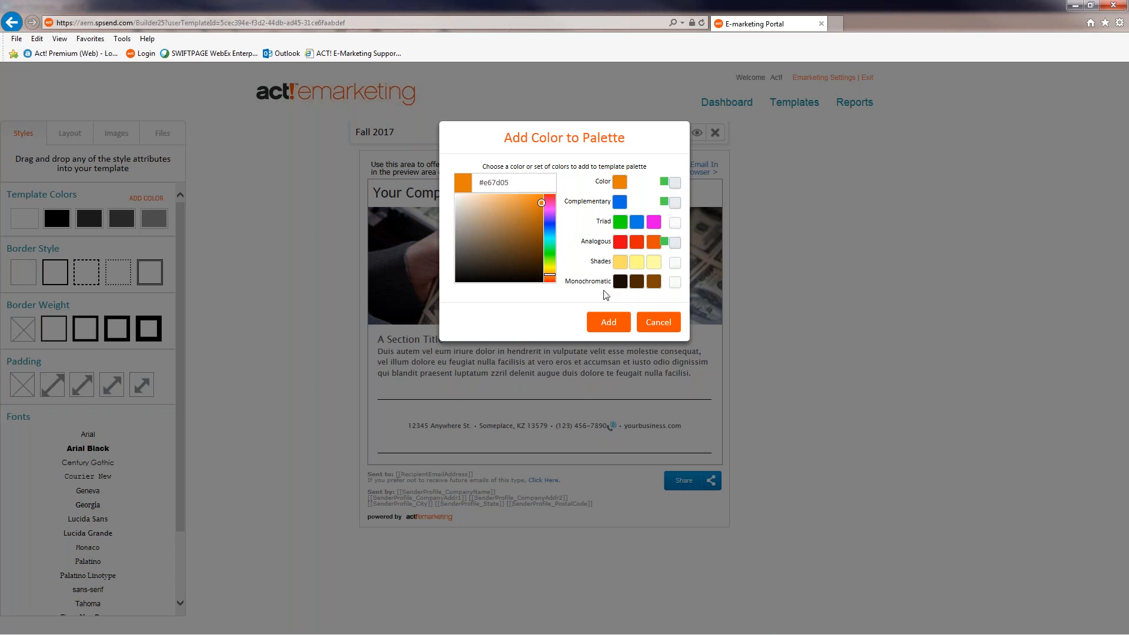
pyautogui.click(611, 323)
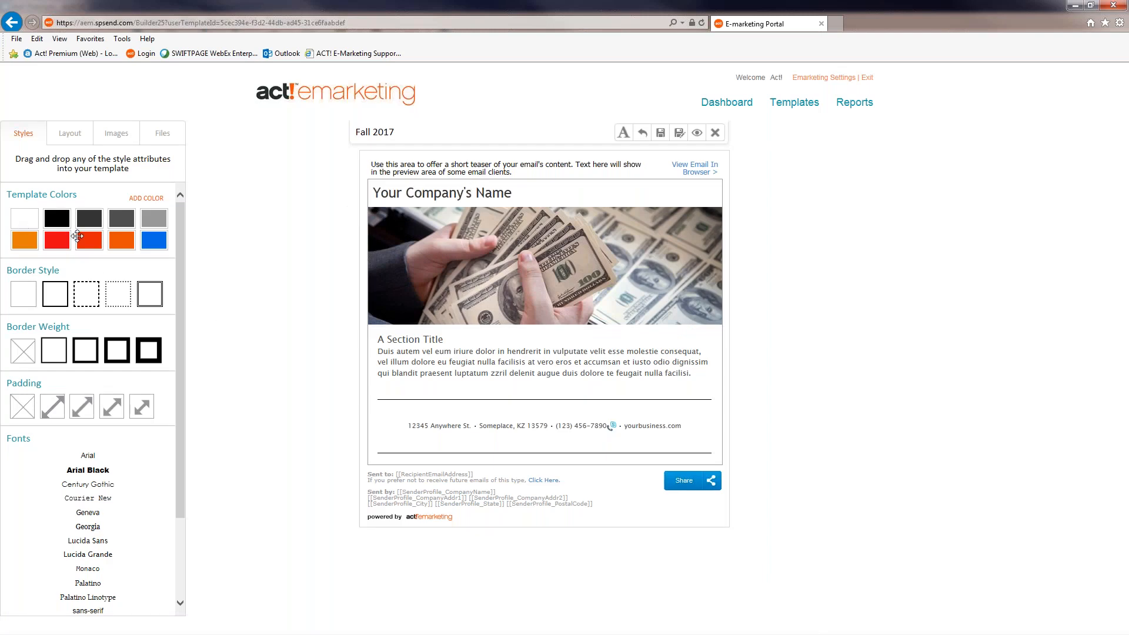
# - Apply the new orange as the background of the entire template
pyautogui.moveTo(28, 240); pyautogui.dragTo(545, 367)
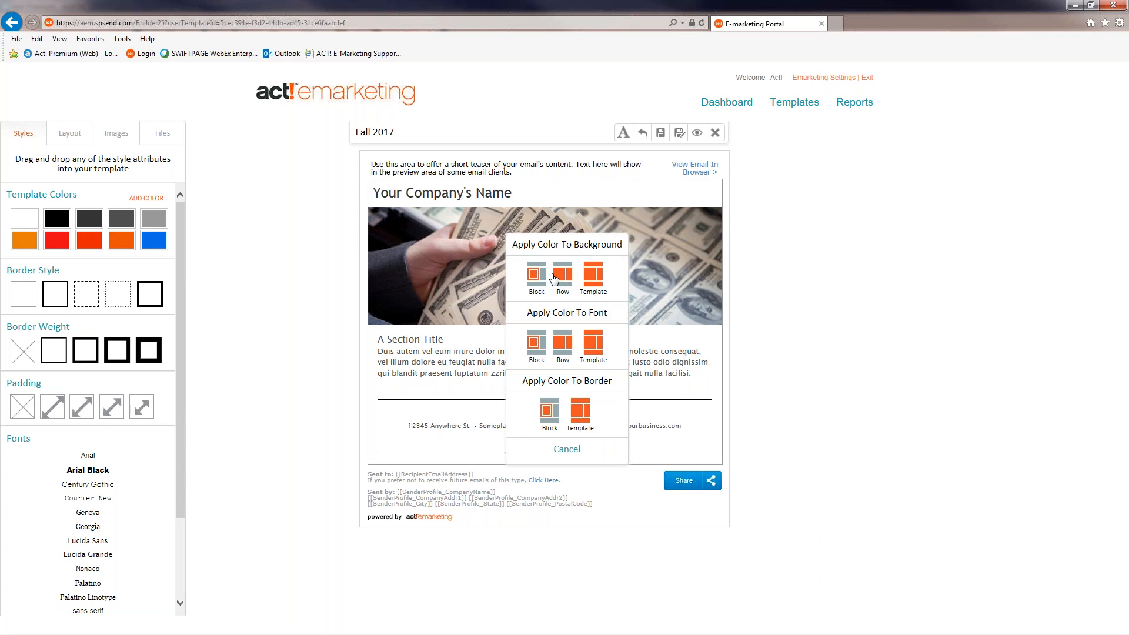
pyautogui.click(594, 275)
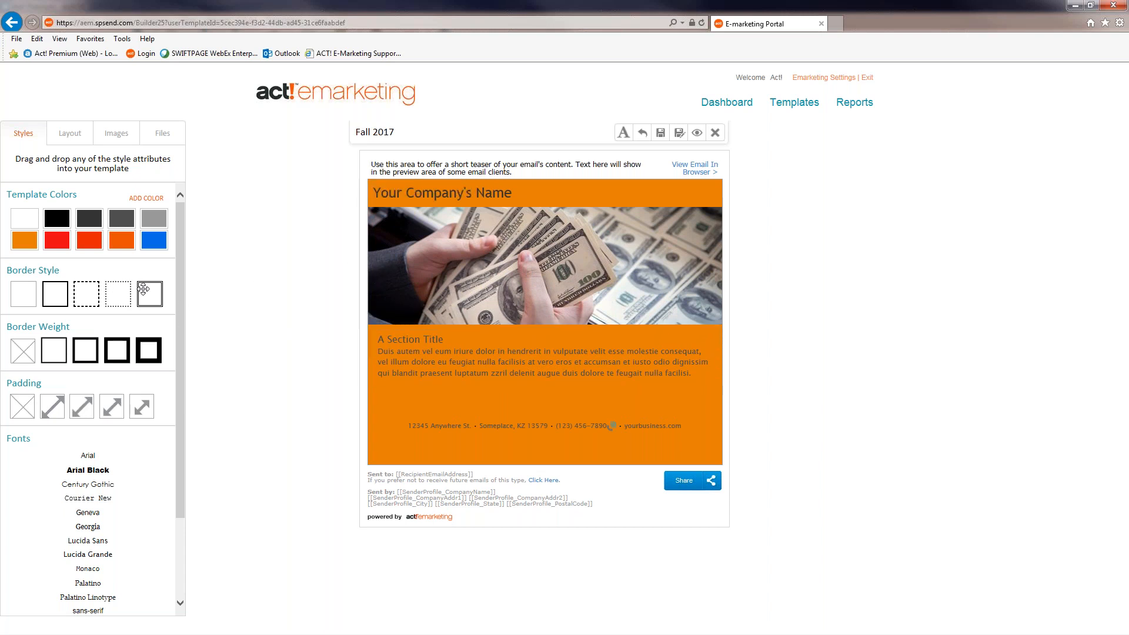
# - Try the double-line border style on the money image block alone and undo it
pyautogui.moveTo(161, 292); pyautogui.dragTo(441, 286)
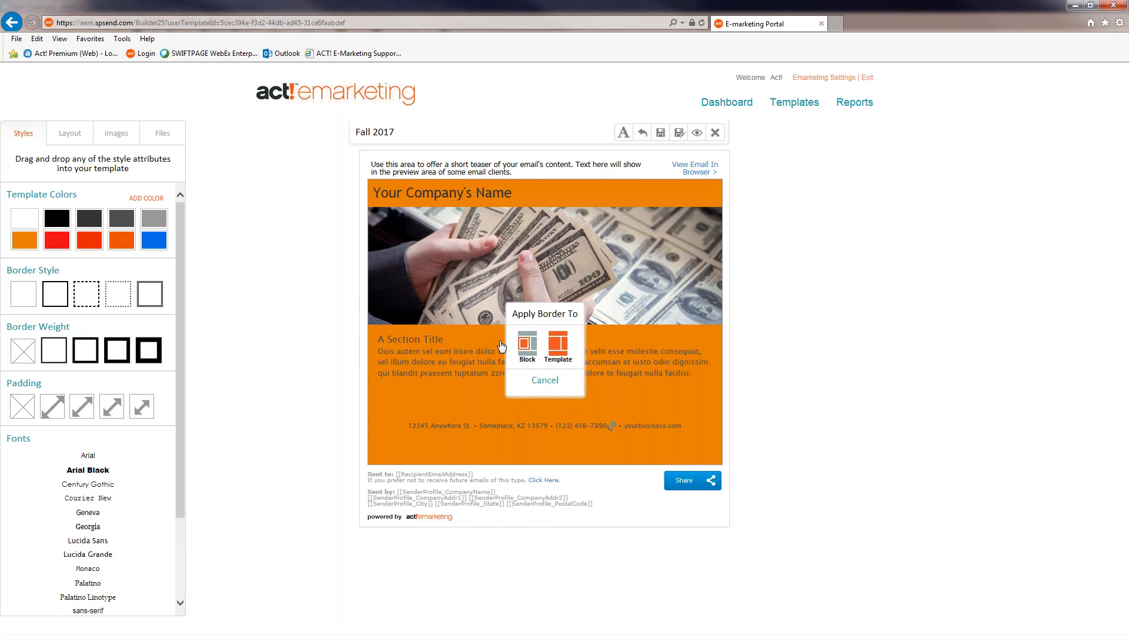
pyautogui.click(525, 345)
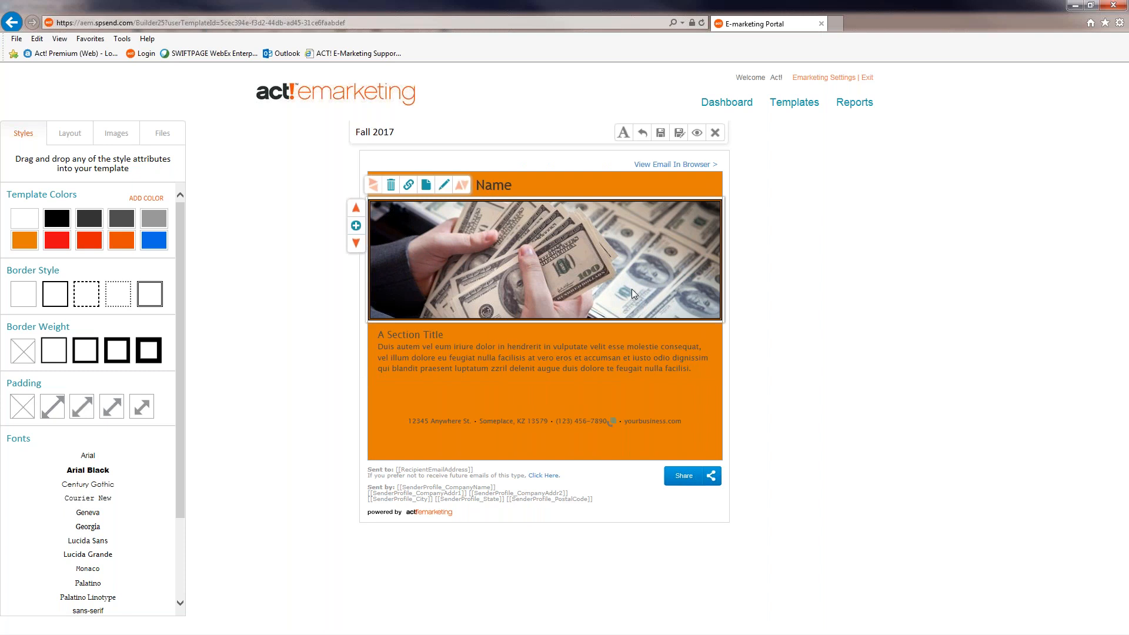
pyautogui.click(643, 133)
# - Give the entire template a double-line border with the heaviest border weight
pyautogui.moveTo(135, 295); pyautogui.dragTo(450, 369)
pyautogui.click(558, 349)
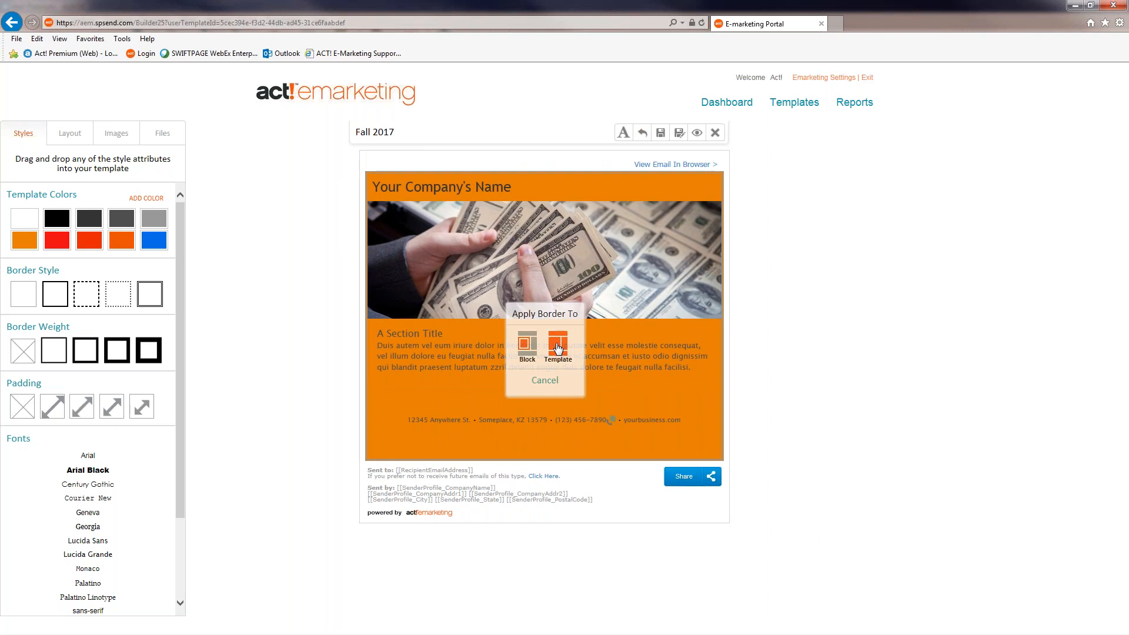
pyautogui.moveTo(148, 351); pyautogui.dragTo(435, 363)
pyautogui.click(556, 349)
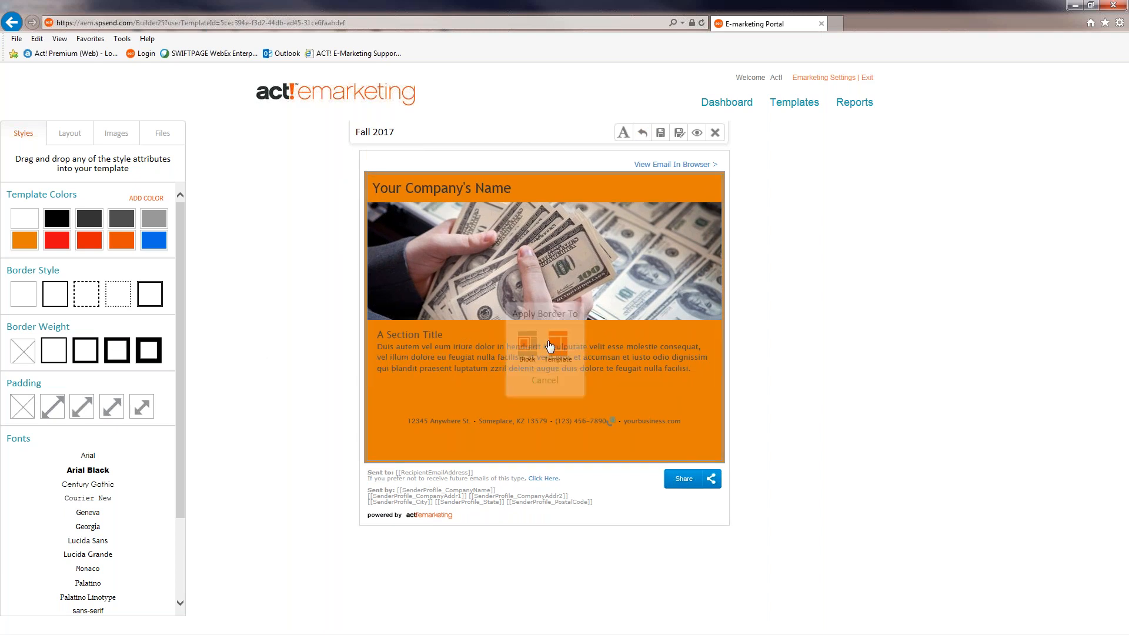
# - Colour the entire template's border with the new orange
pyautogui.moveTo(182, 334)
pyautogui.mouseDown()
pyautogui.moveTo(184, 496)
pyautogui.moveTo(182, 340)
pyautogui.mouseUp()
pyautogui.moveTo(21, 240); pyautogui.dragTo(441, 340)
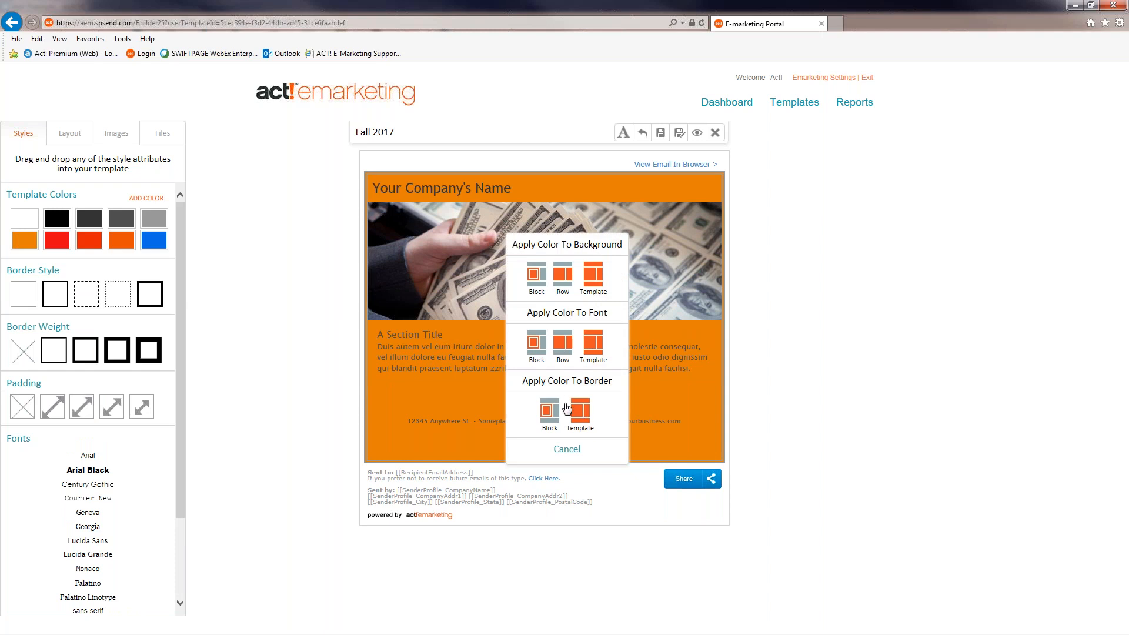
pyautogui.click(579, 414)
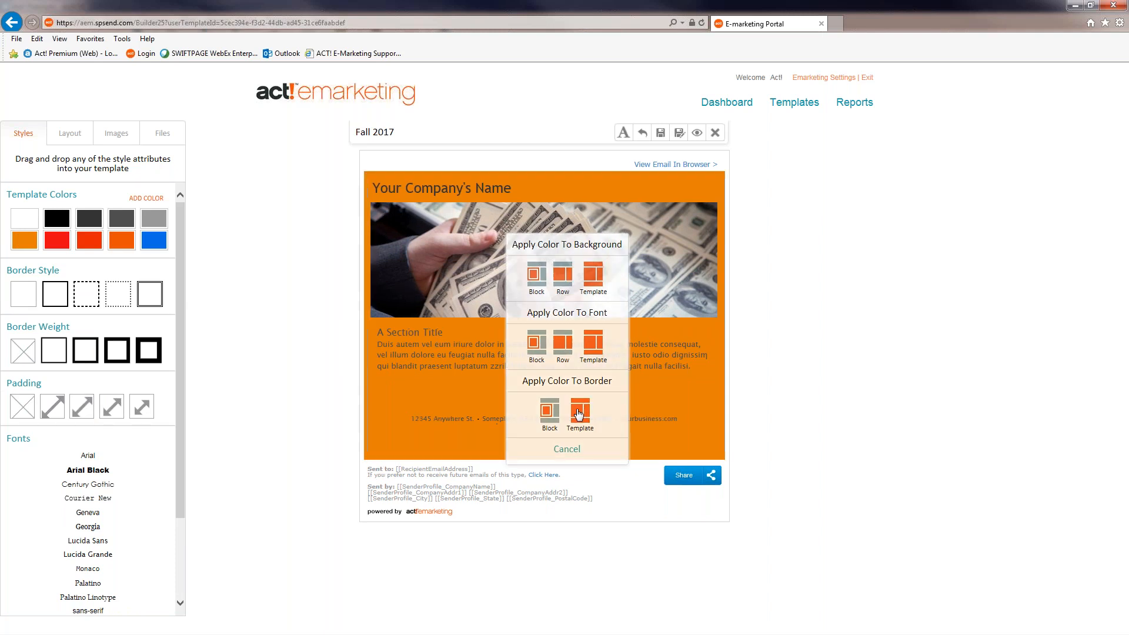
# - Colour the entire template's border black
pyautogui.moveTo(57, 219); pyautogui.dragTo(493, 351)
pyautogui.click(582, 410)
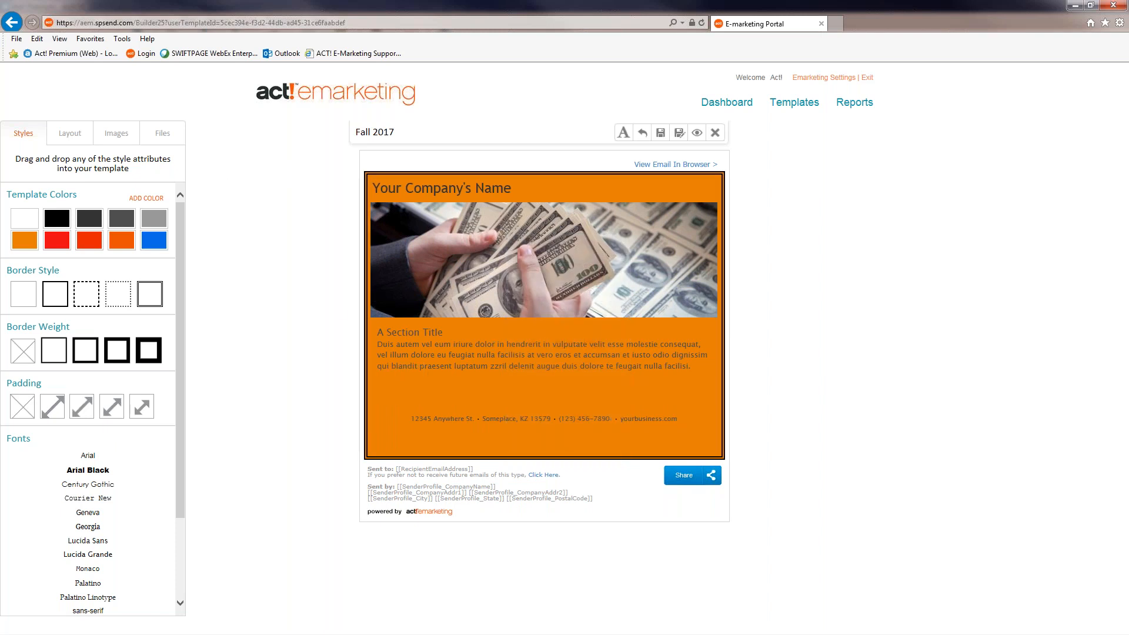
# - Insert a two-column row with a narrow image and wide text between the money image and the section title
pyautogui.click(71, 135)
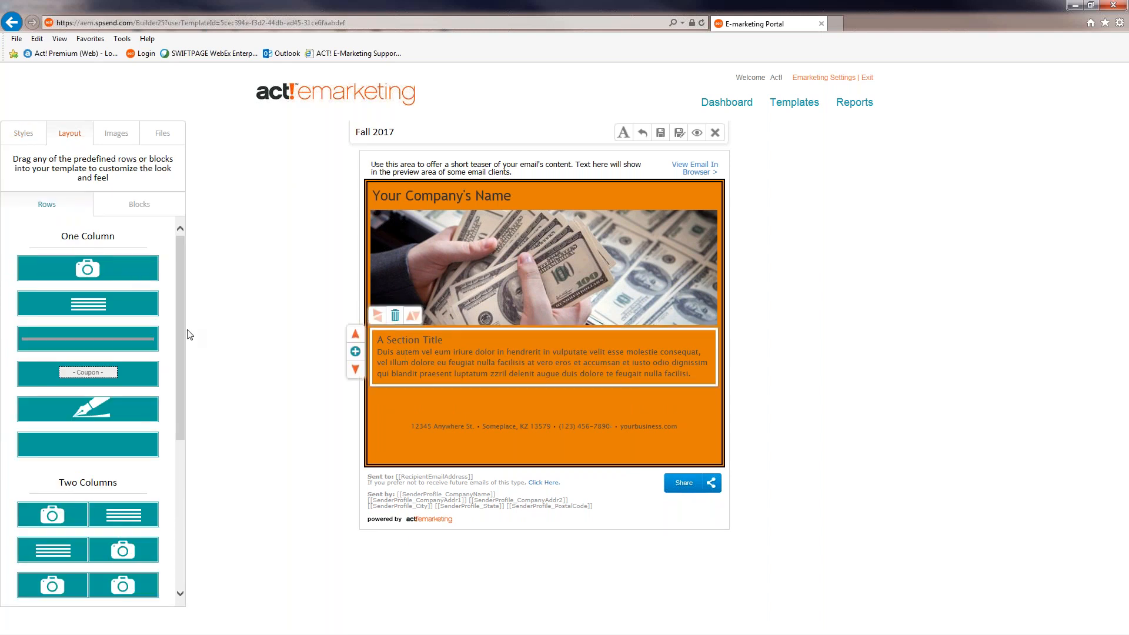
pyautogui.scroll(-3, 181, 339)
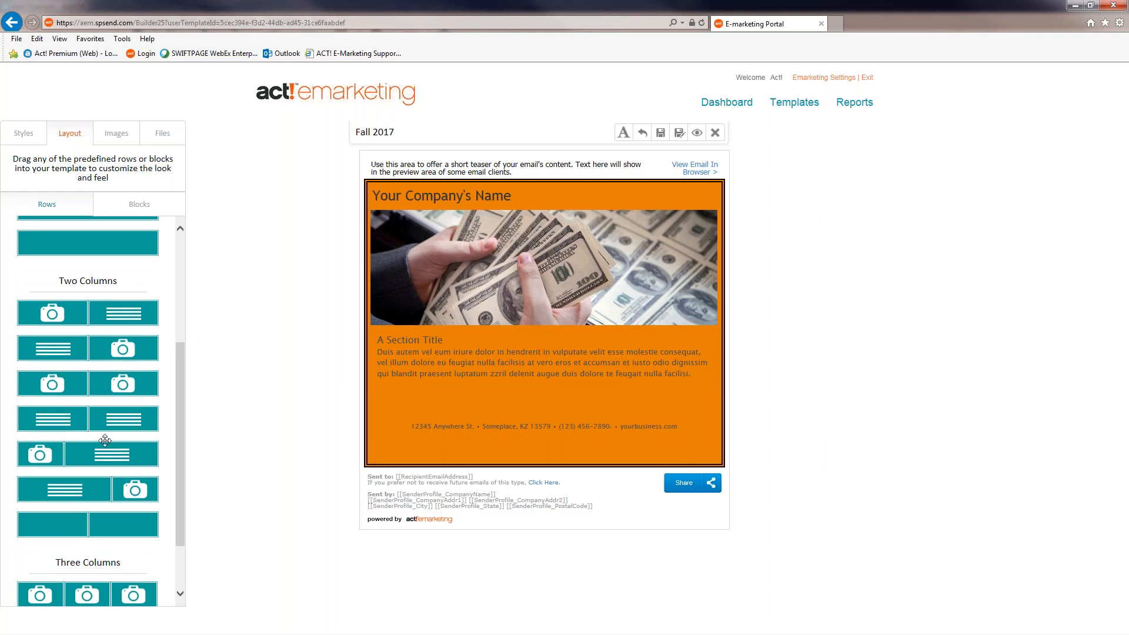
pyautogui.moveTo(42, 455); pyautogui.dragTo(456, 355)
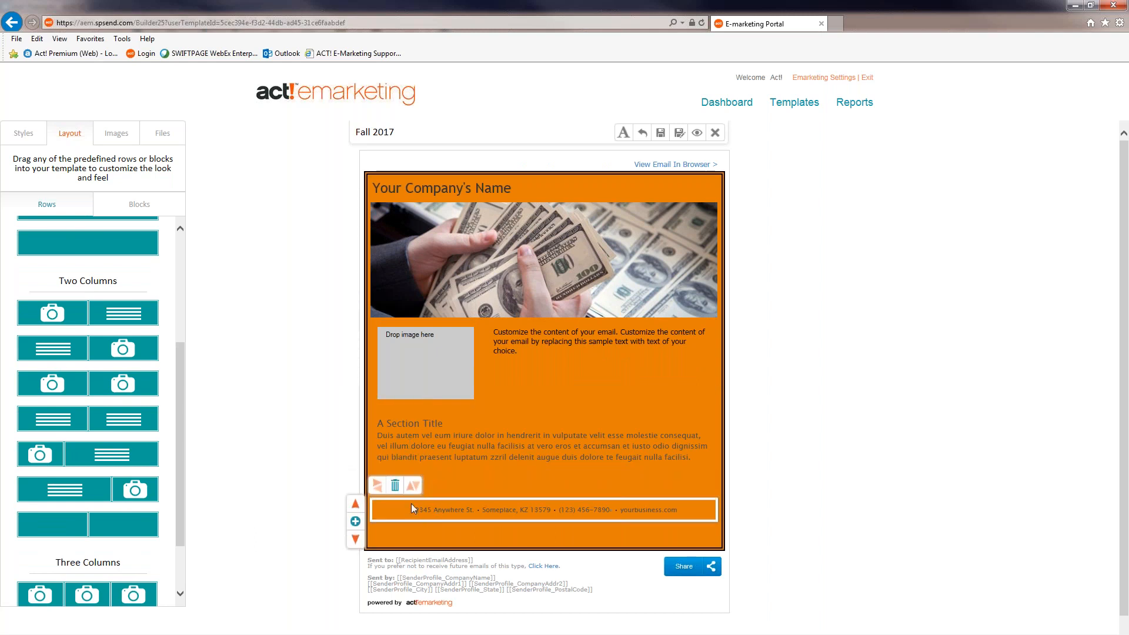
# - Delete the address line block and the empty blocks below the section text
pyautogui.click(396, 485)
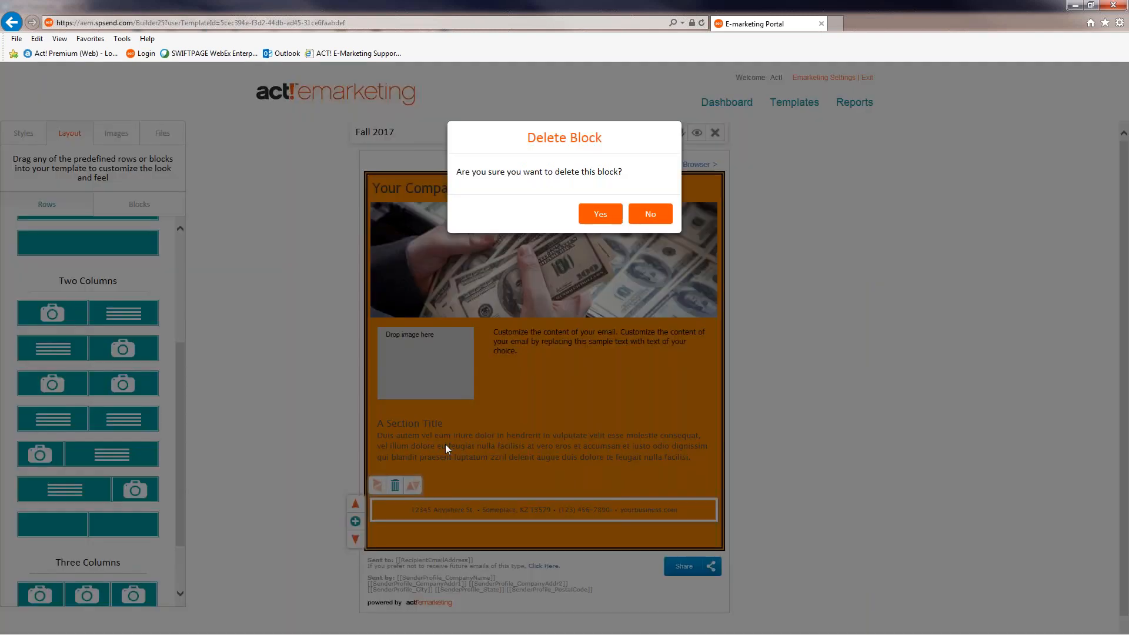
pyautogui.click(600, 213)
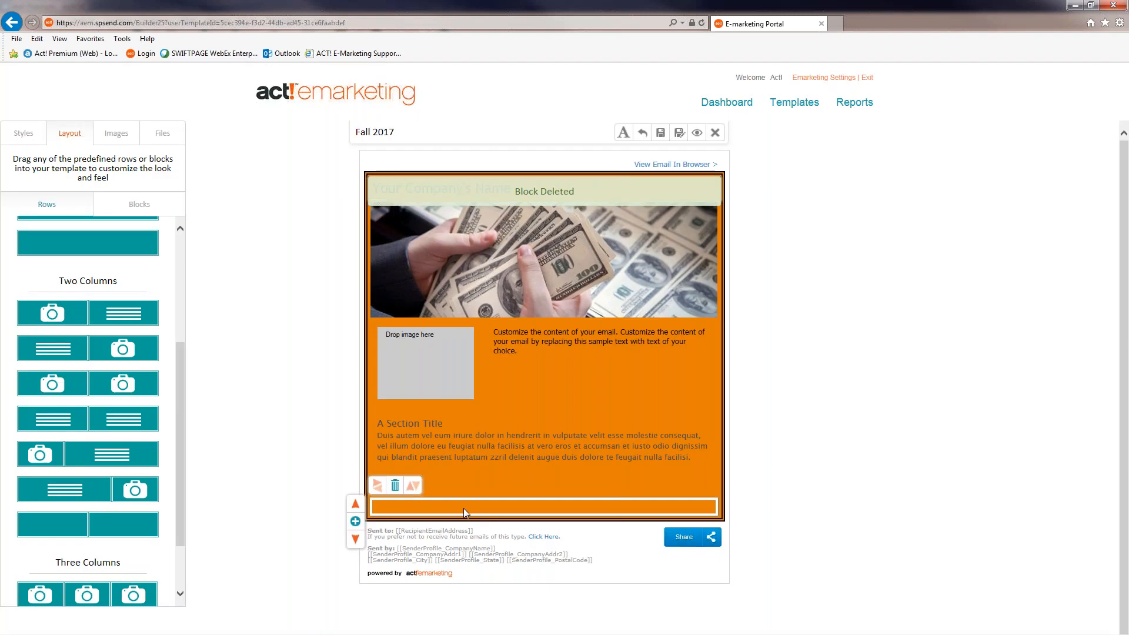
pyautogui.click(395, 485)
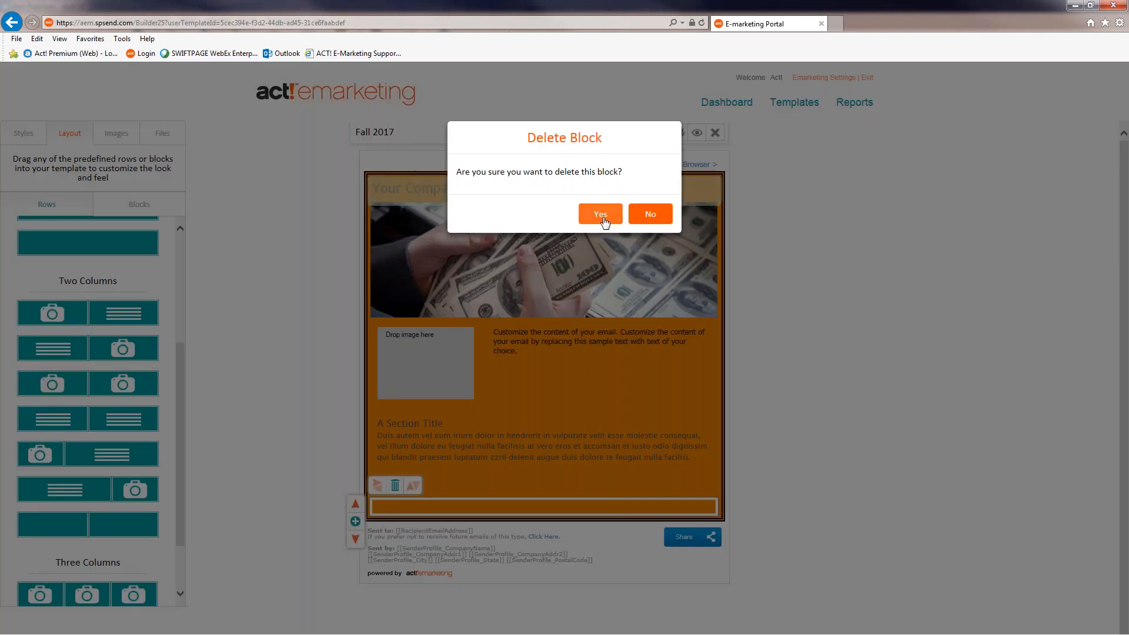
pyautogui.click(602, 217)
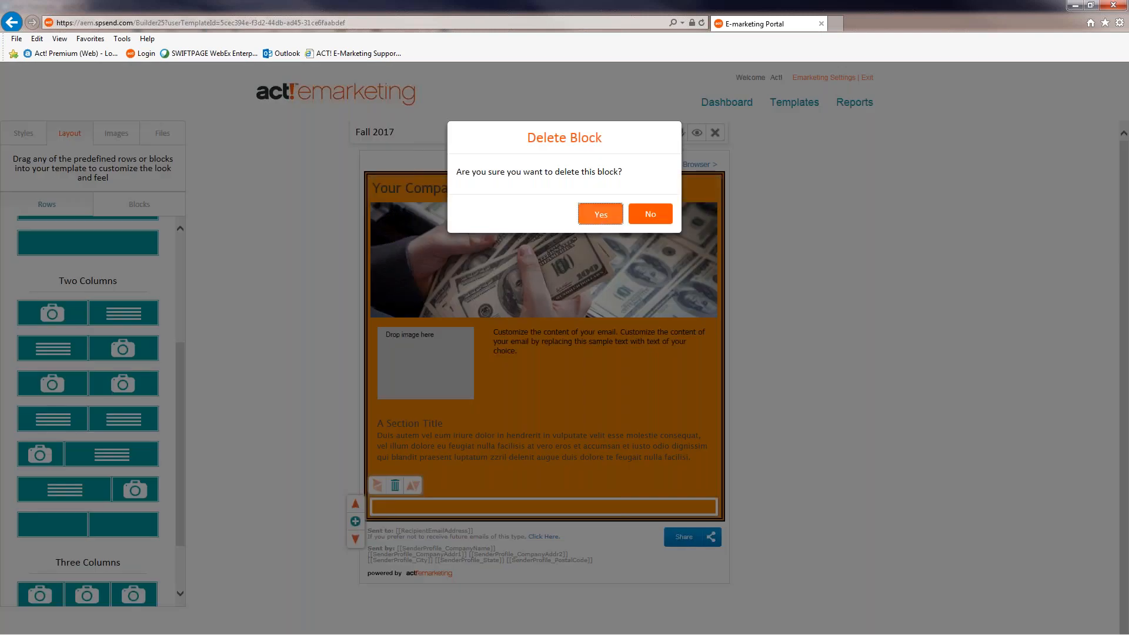
pyautogui.click(395, 465)
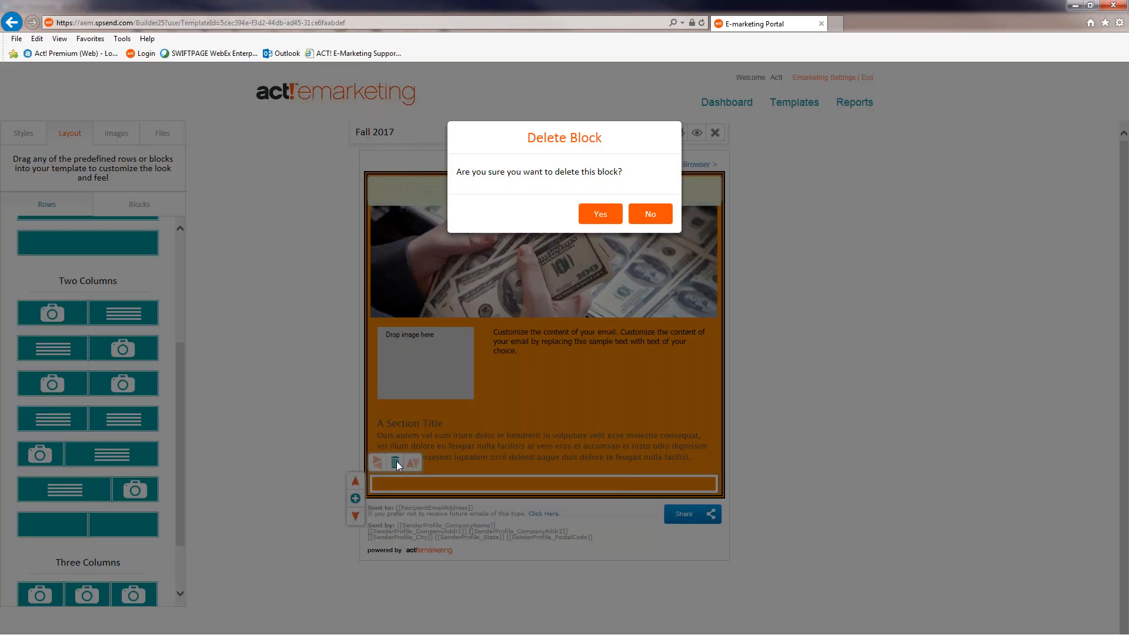
pyautogui.click(597, 213)
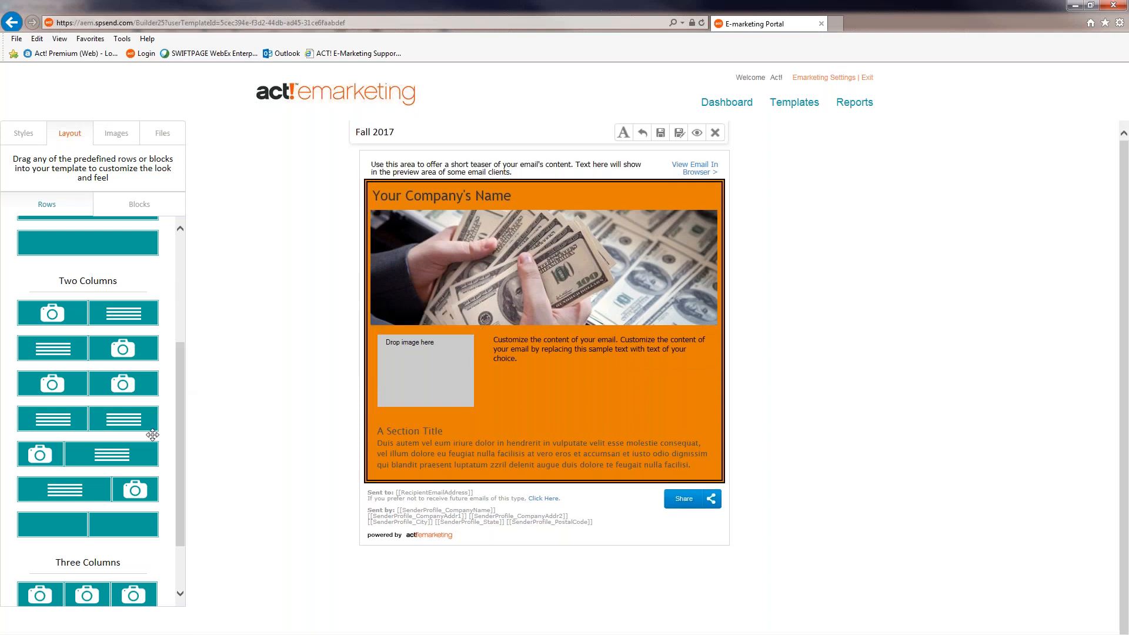
# - Add a wide-text, narrow-image row above the section title and fill the two image placeholders with the stock Social Facebook and LinkedIn icons
pyautogui.moveTo(110, 488); pyautogui.dragTo(476, 447)
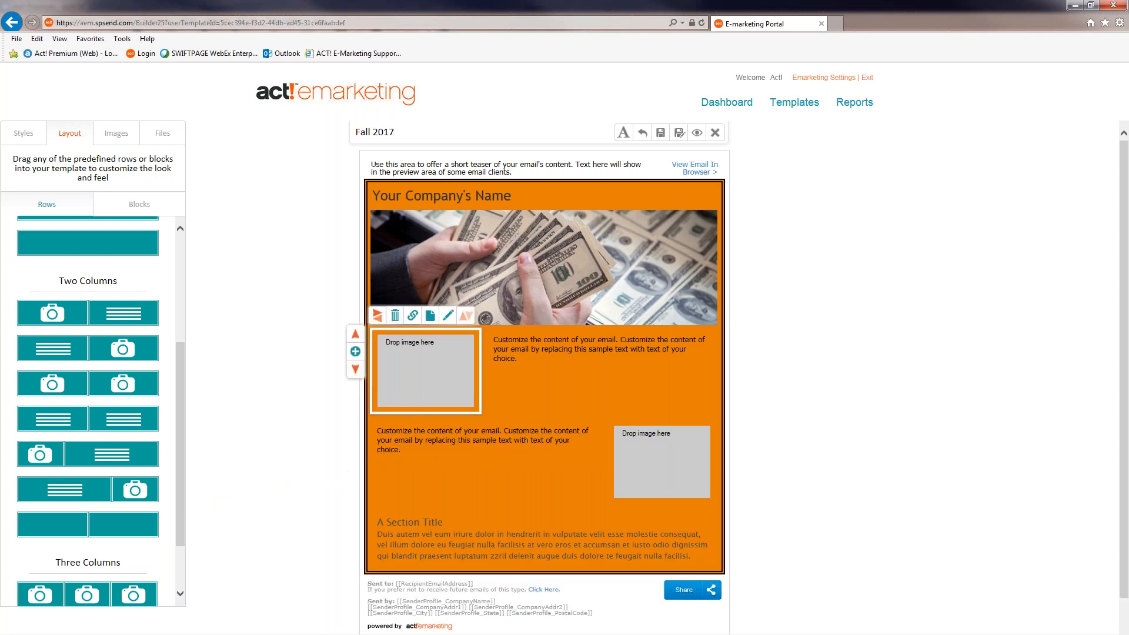
pyautogui.click(116, 135)
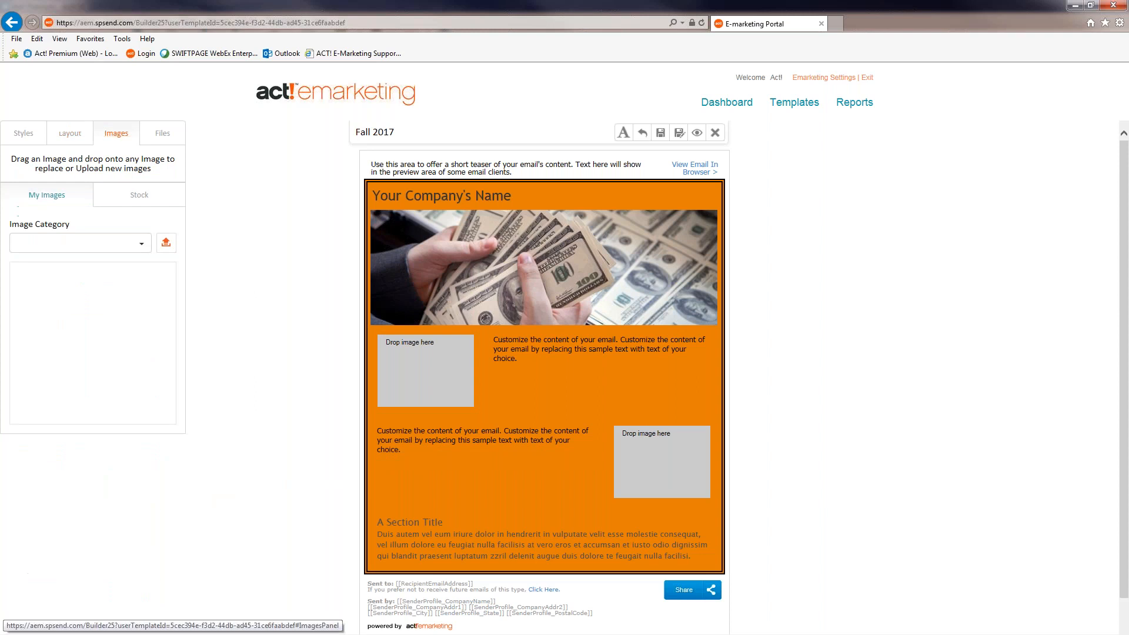
pyautogui.click(139, 199)
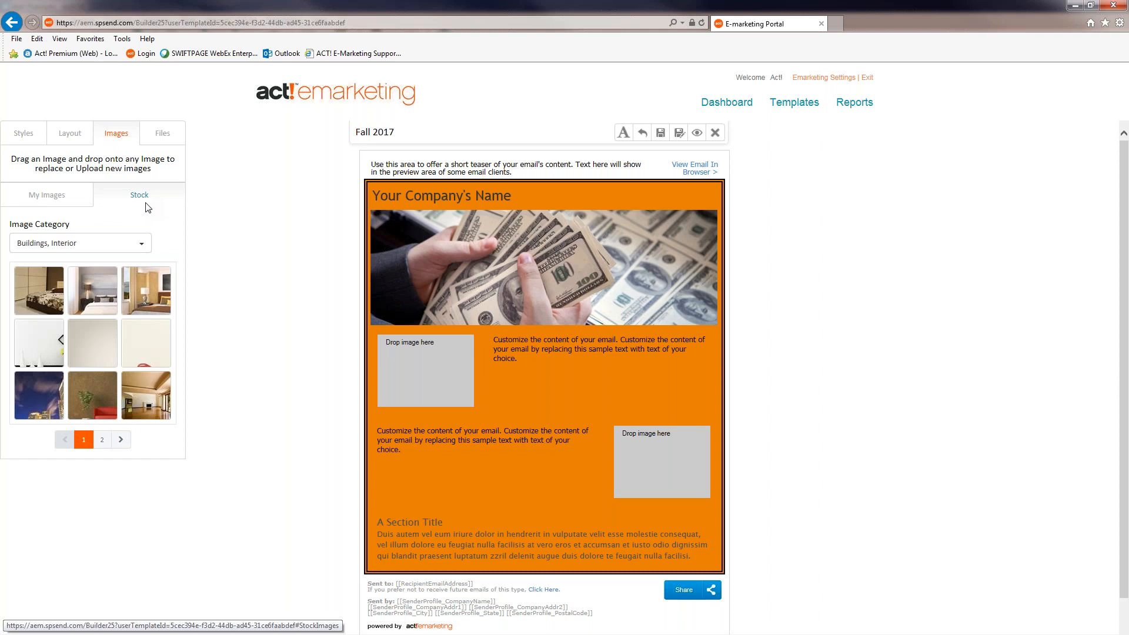
pyautogui.click(126, 244)
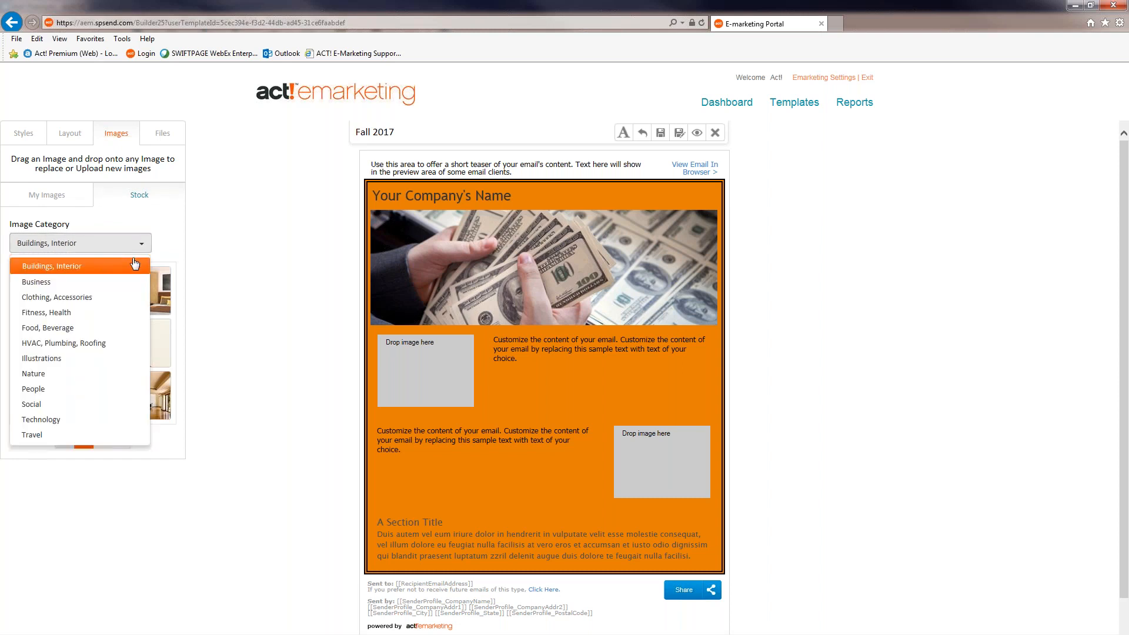
pyautogui.click(59, 404)
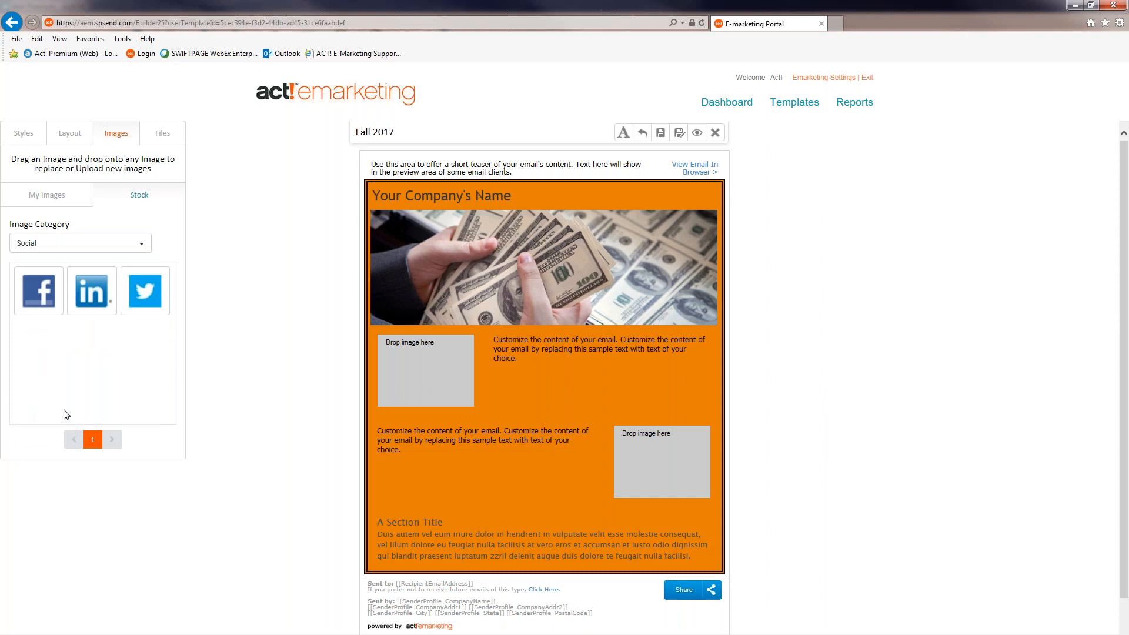
pyautogui.moveTo(46, 291); pyautogui.dragTo(465, 367)
pyautogui.moveTo(91, 292); pyautogui.dragTo(656, 395)
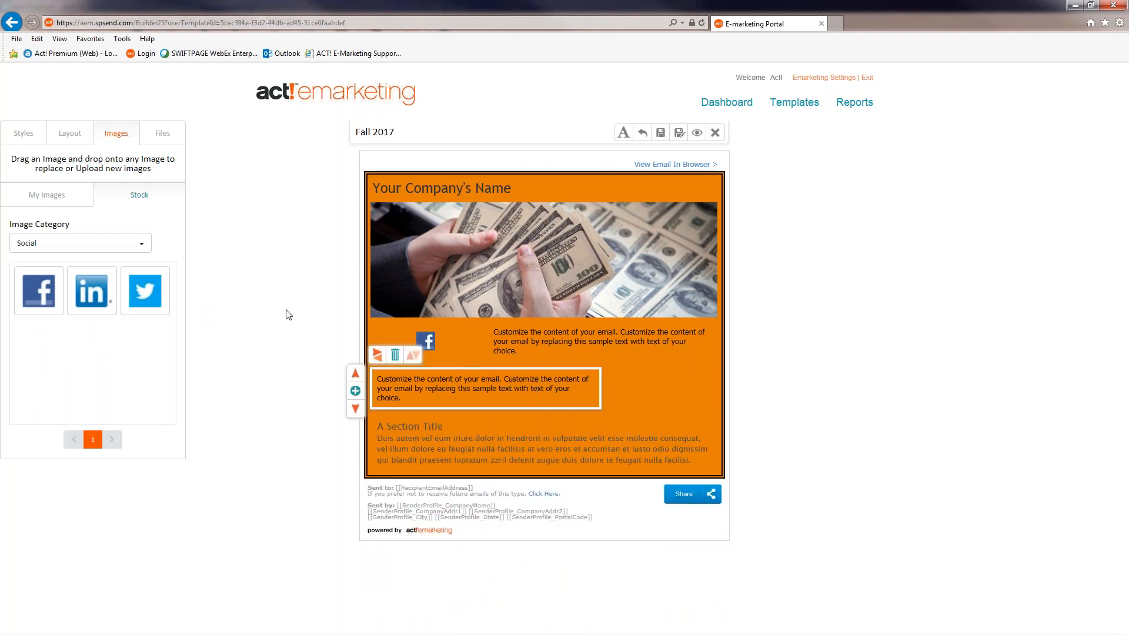
# - Replace the money image with the Twitter icon, try resizing it to a width of 250, and discard the resize
pyautogui.moveTo(151, 298); pyautogui.dragTo(497, 273)
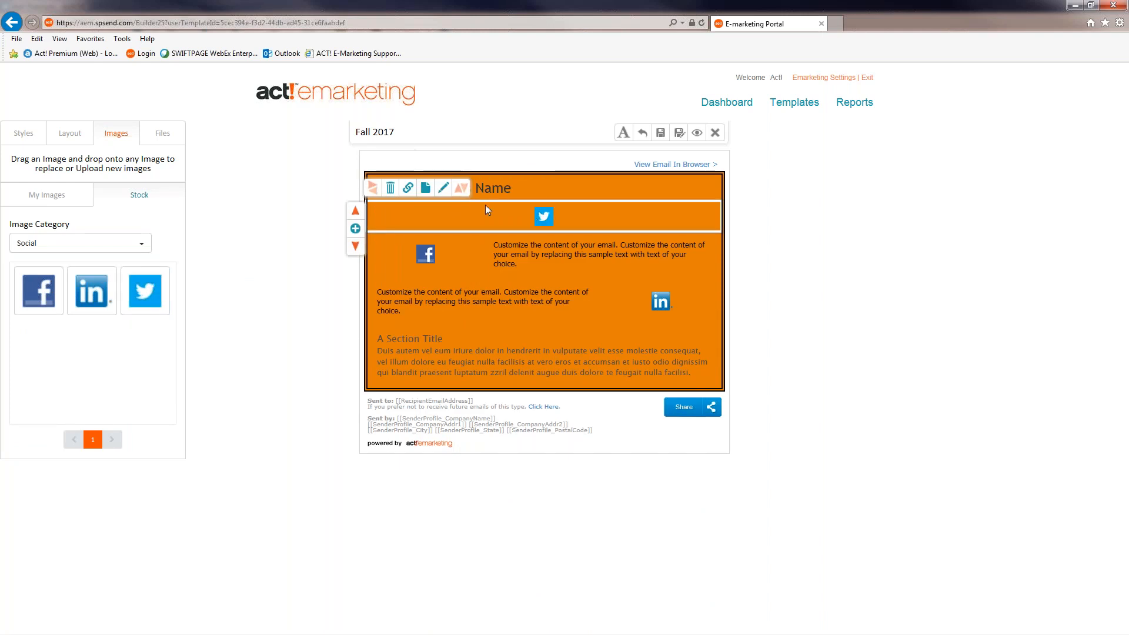
pyautogui.click(444, 189)
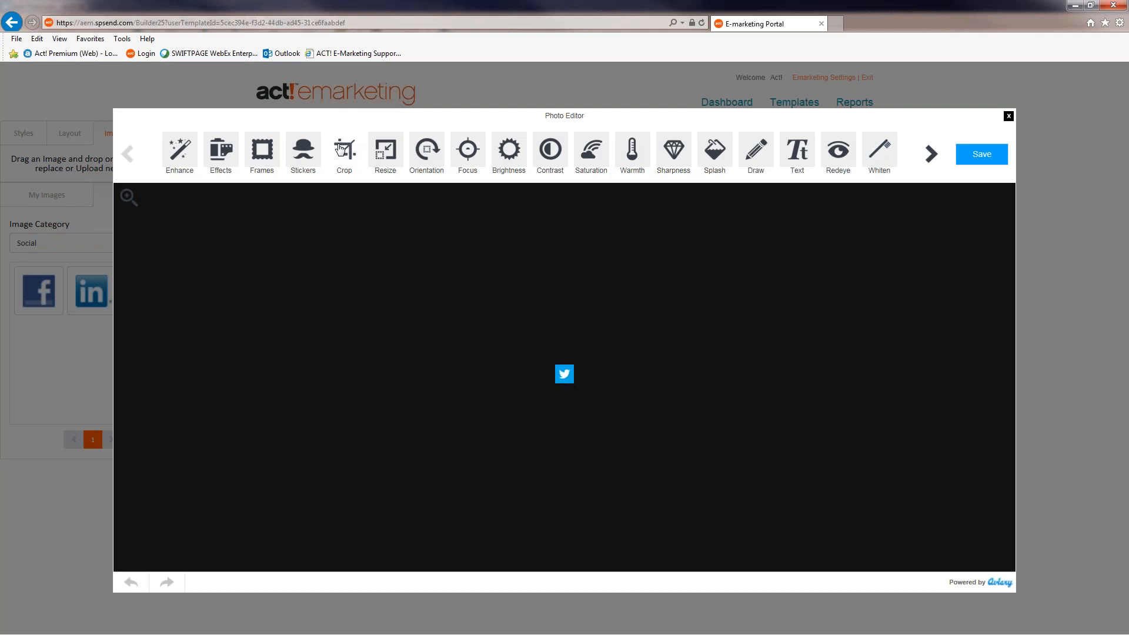
pyautogui.click(399, 160)
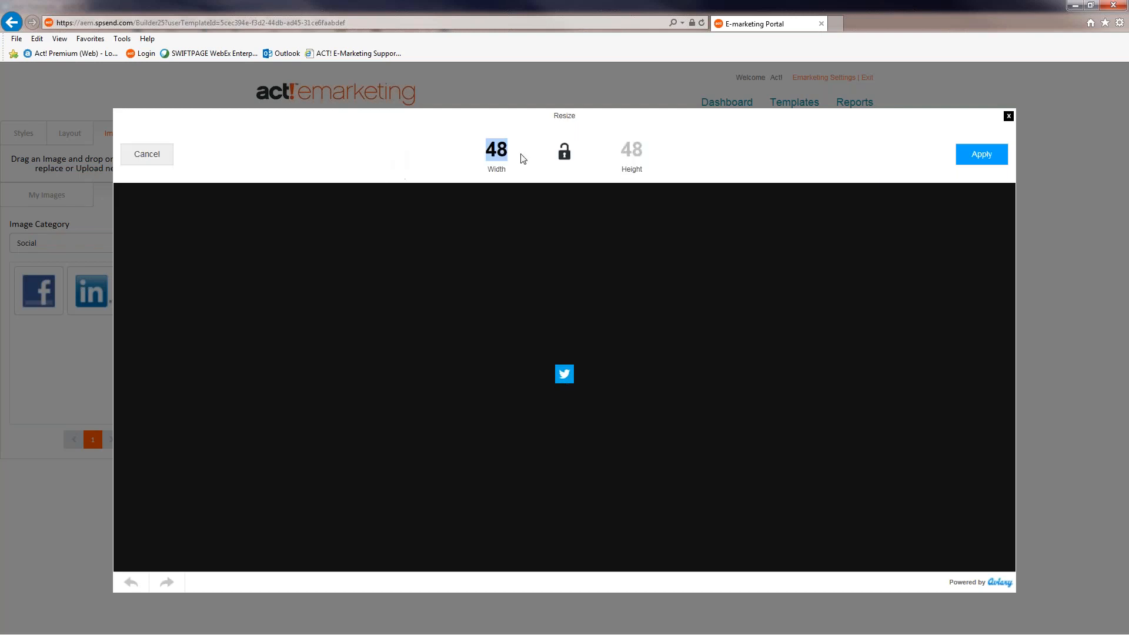
pyautogui.write('2')
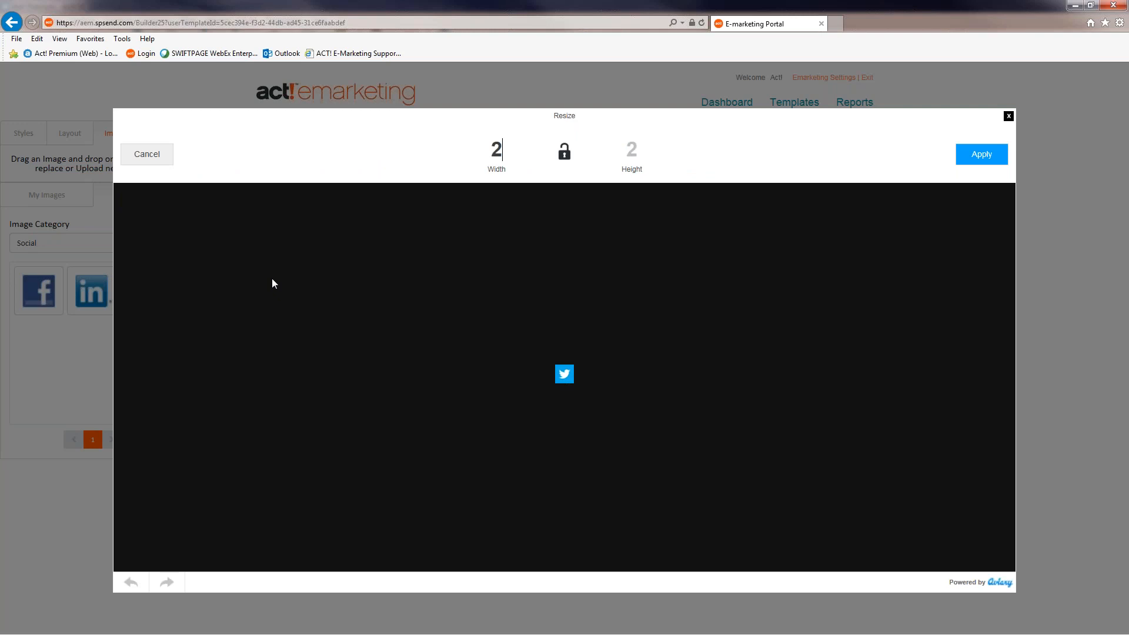
pyautogui.write('50')
pyautogui.click(980, 156)
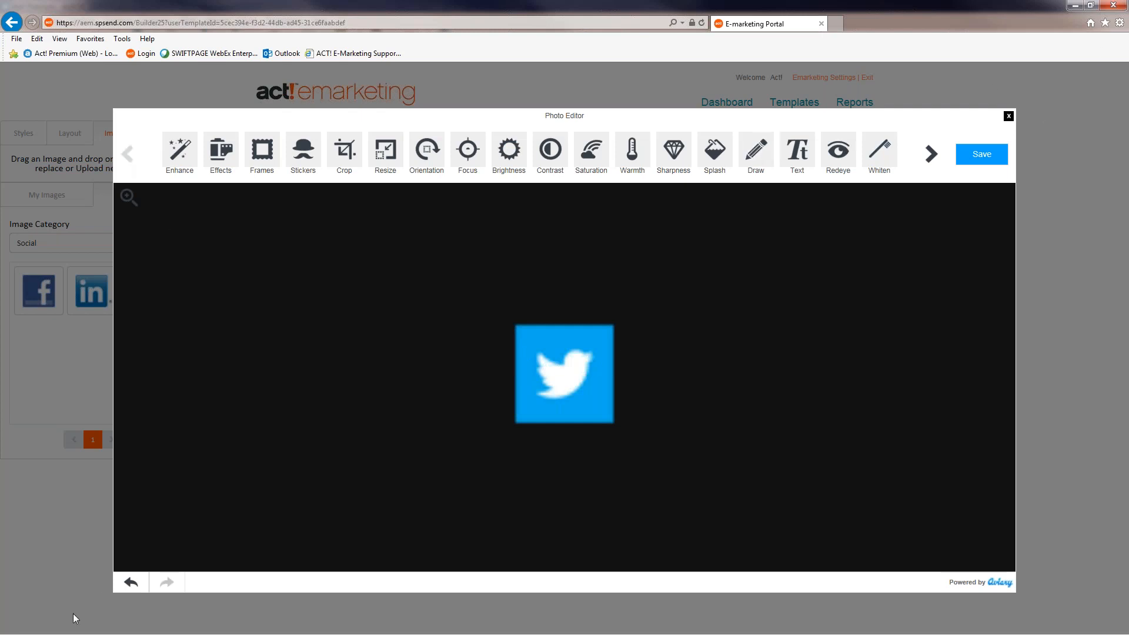
pyautogui.click(131, 582)
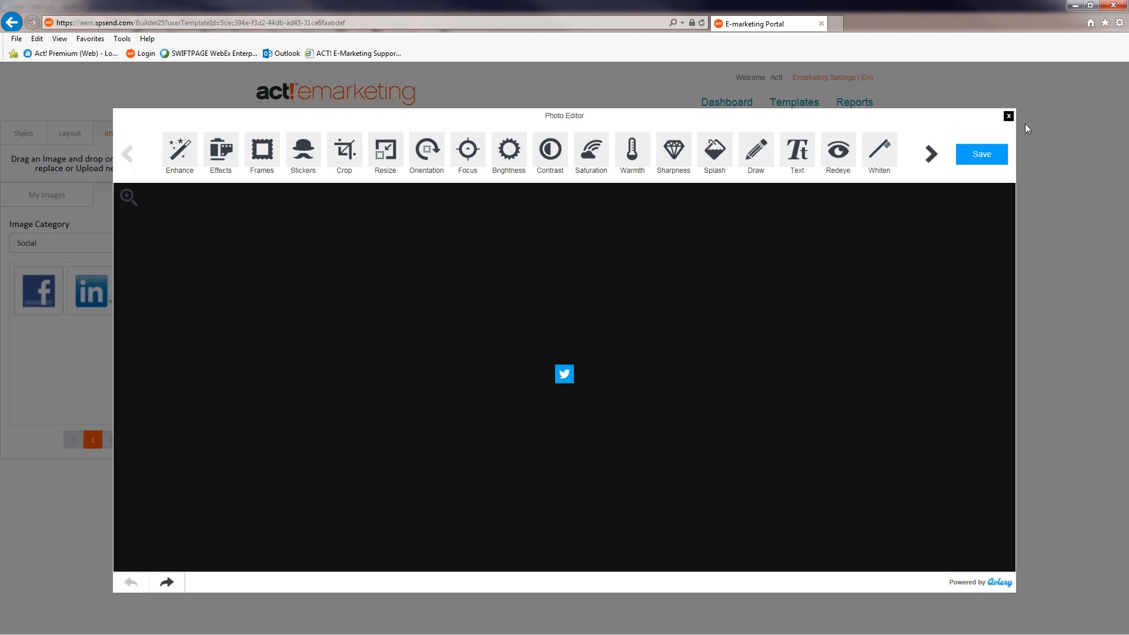
pyautogui.click(1008, 116)
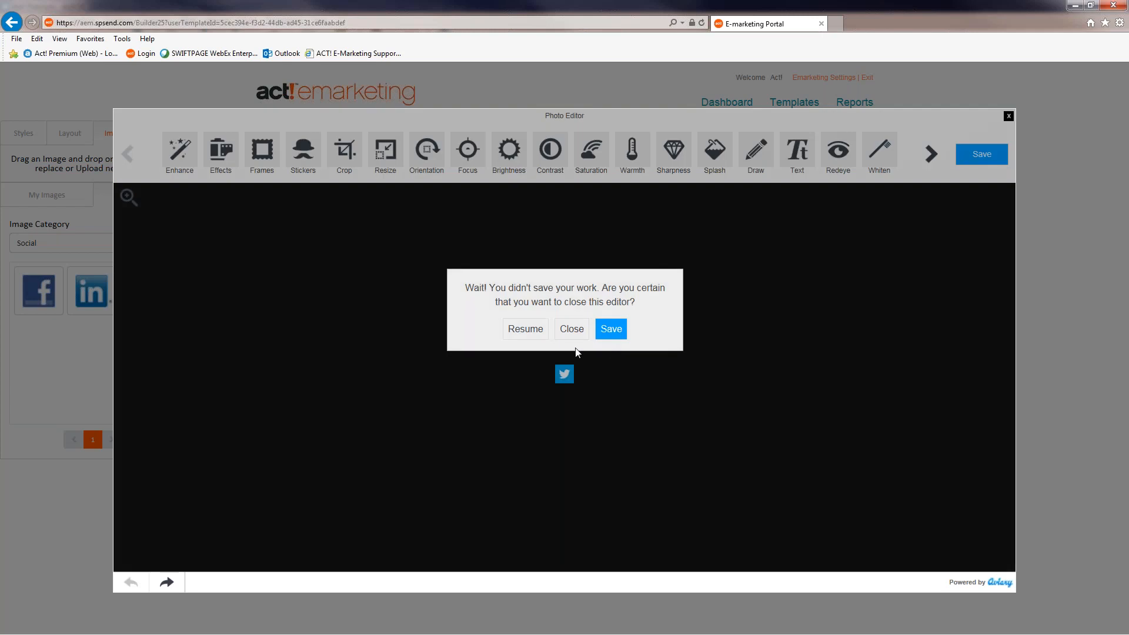
pyautogui.click(567, 329)
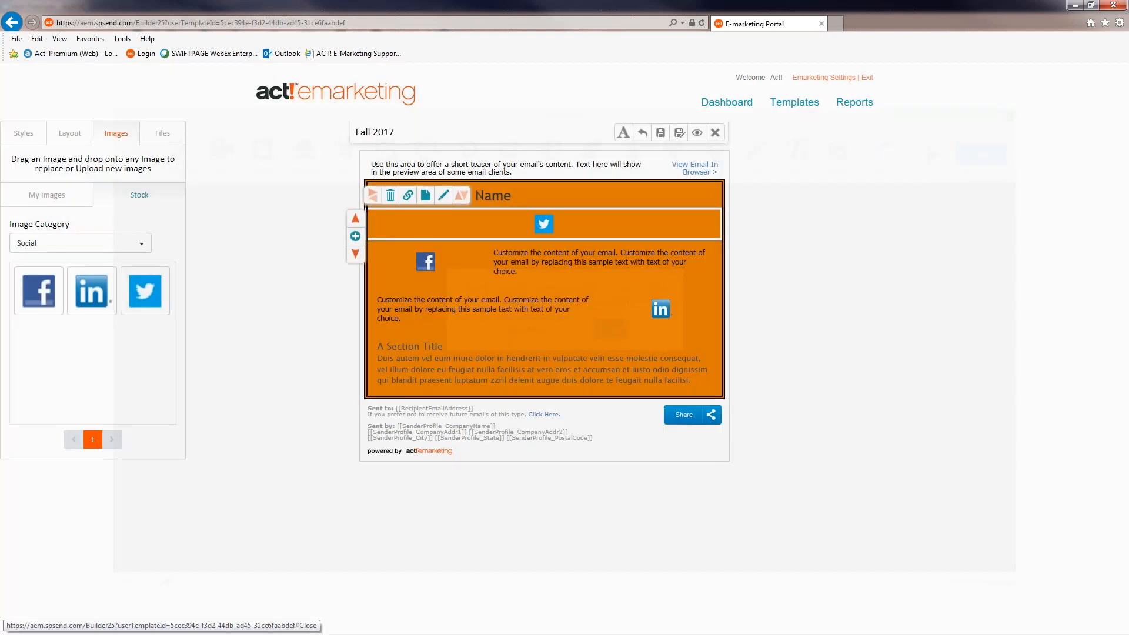
# - Replace the large image block below the company name with the cloud-and-devices picture from the Technology stock images
pyautogui.click(87, 243)
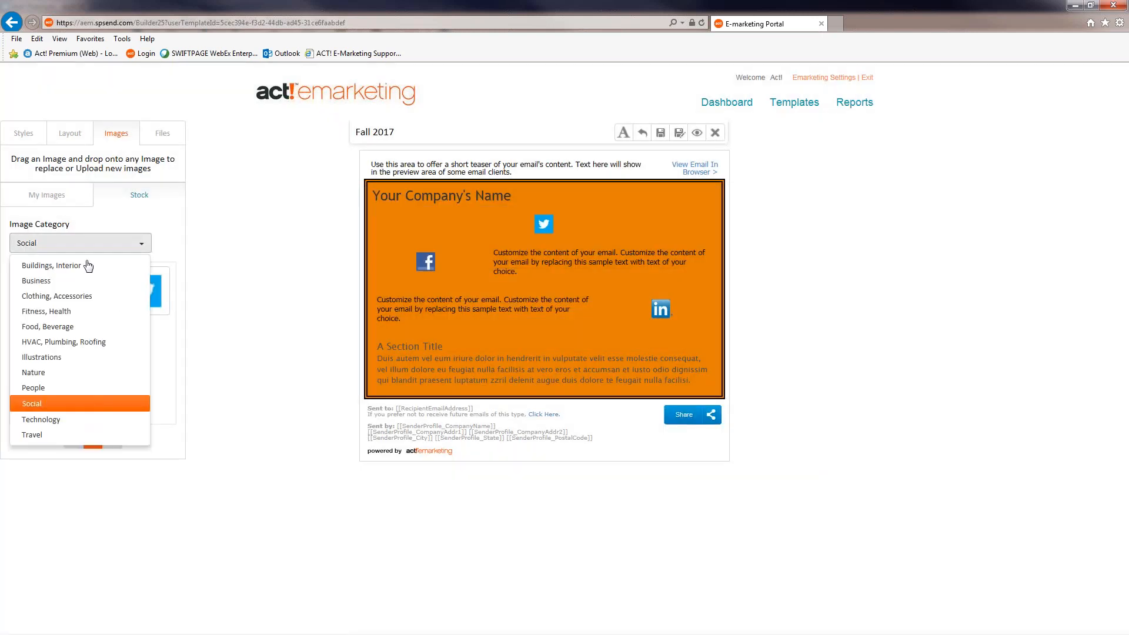
pyautogui.click(85, 420)
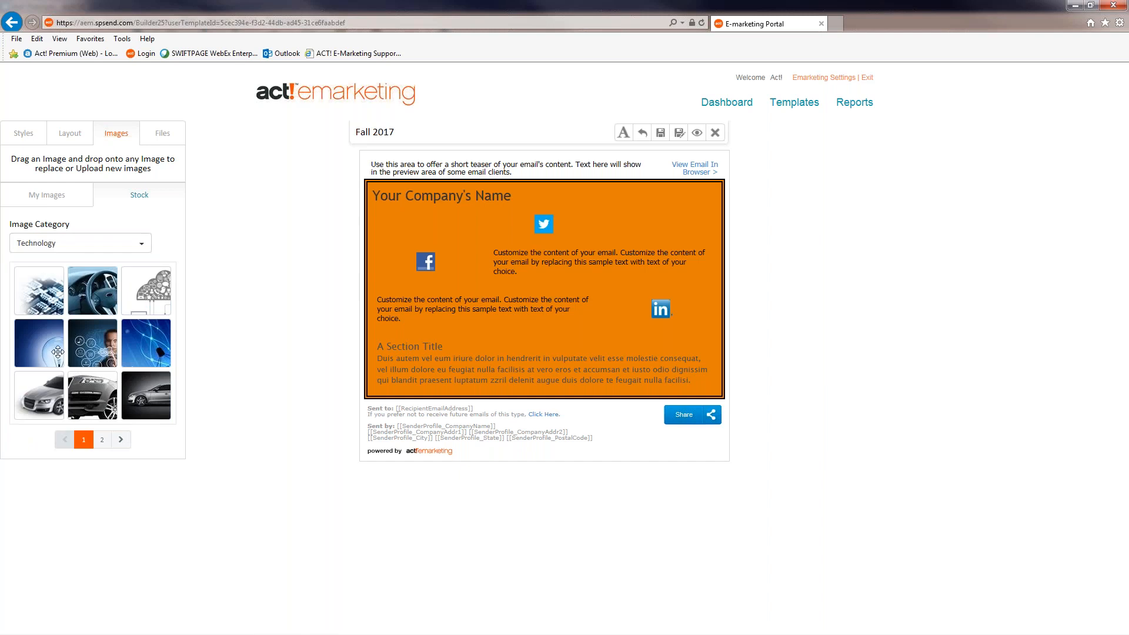
pyautogui.moveTo(141, 291); pyautogui.dragTo(547, 229)
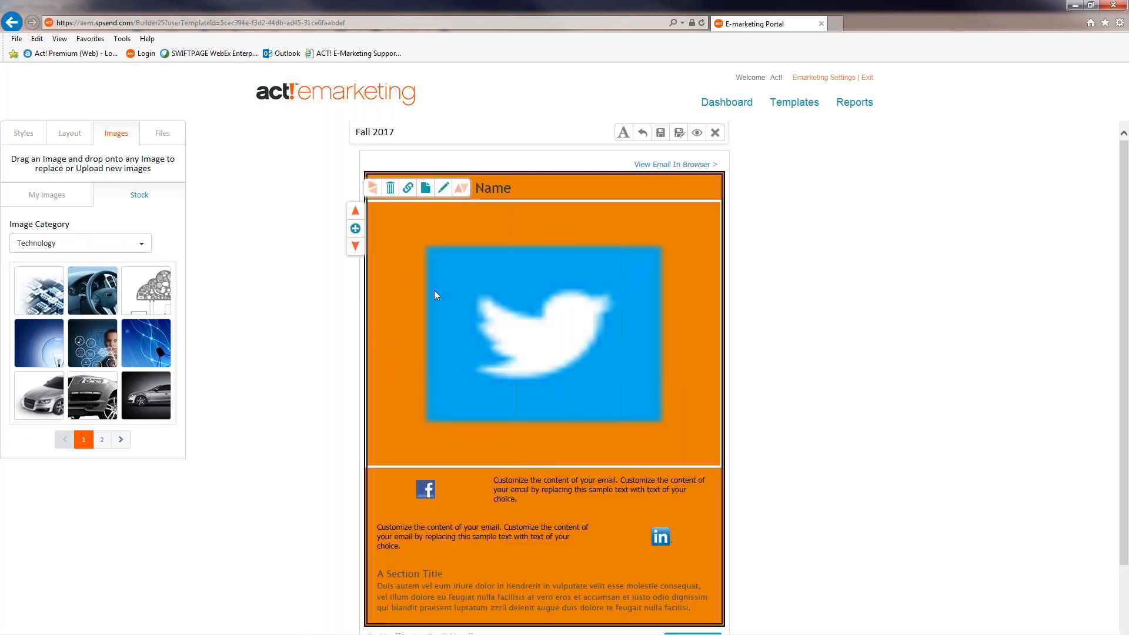
pyautogui.scroll(-2, 482, 283)
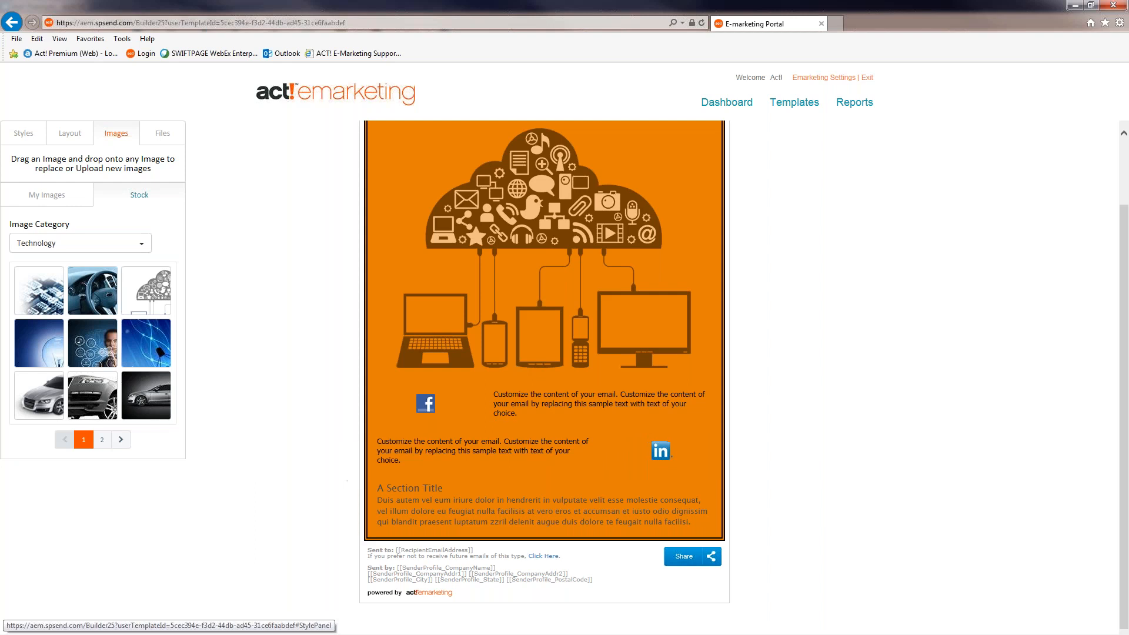
# - Add a narrow-image, wide-text row below the LinkedIn row and fill its placeholder with the stock Social Twitter icon
pyautogui.click(68, 136)
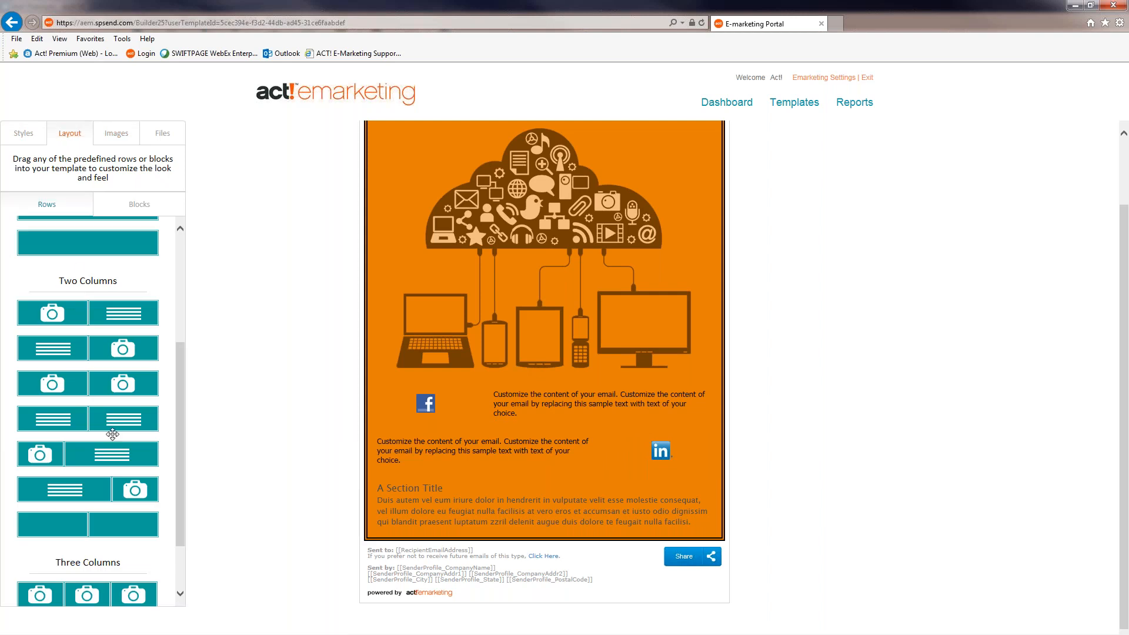
pyautogui.moveTo(132, 458); pyautogui.dragTo(472, 370)
pyautogui.moveTo(383, 487); pyautogui.dragTo(501, 509)
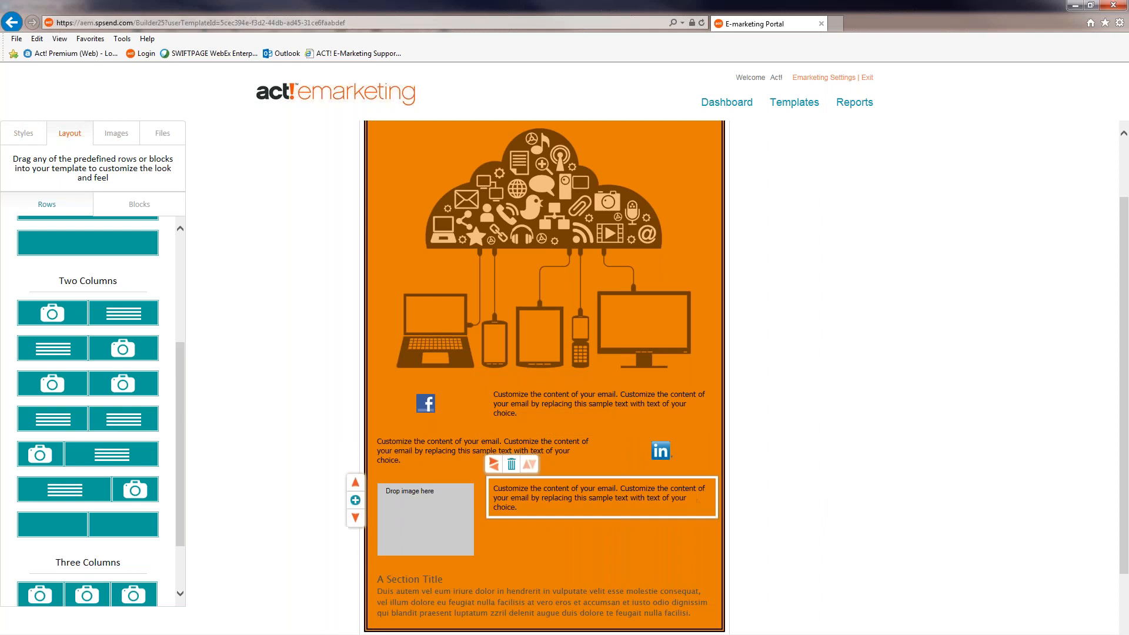
pyautogui.click(115, 133)
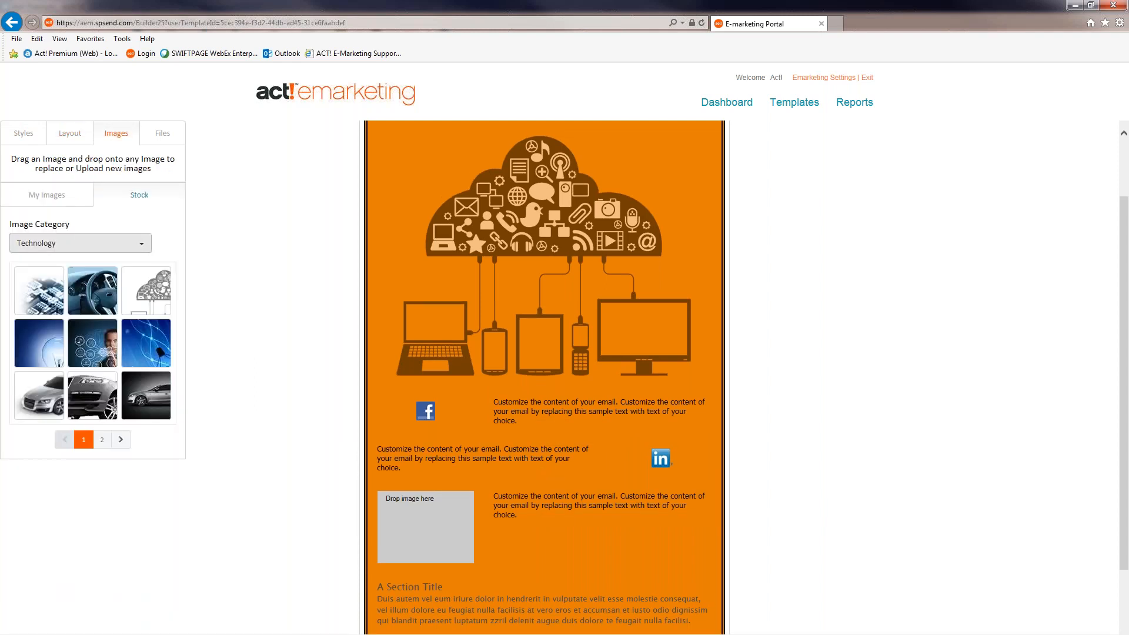
pyautogui.click(88, 243)
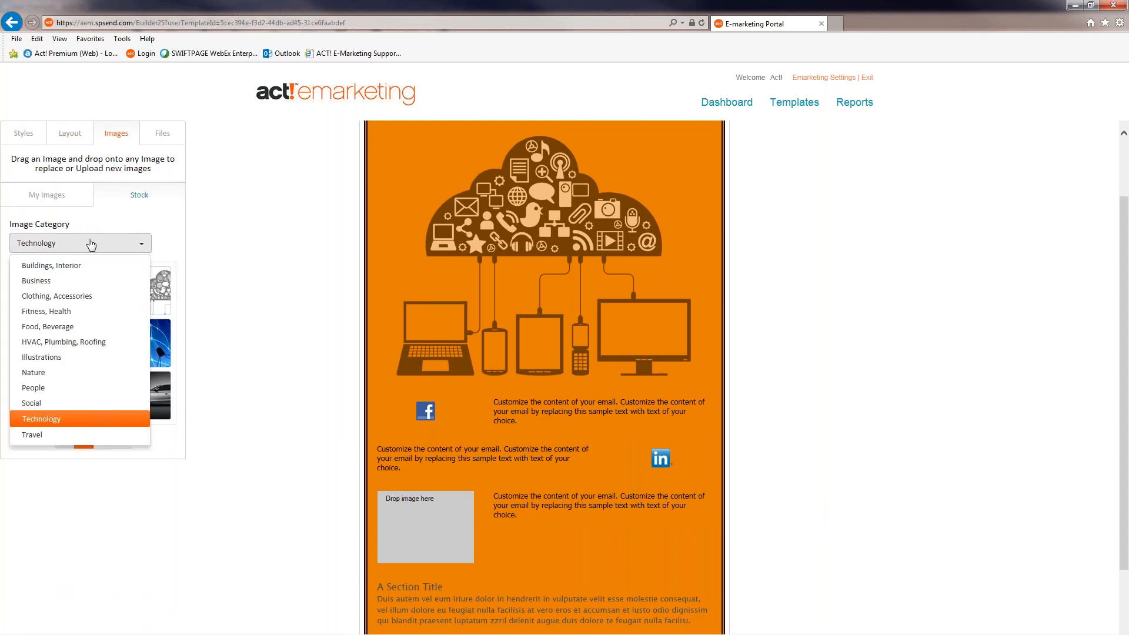
pyautogui.click(52, 403)
pyautogui.moveTo(150, 291); pyautogui.dragTo(438, 535)
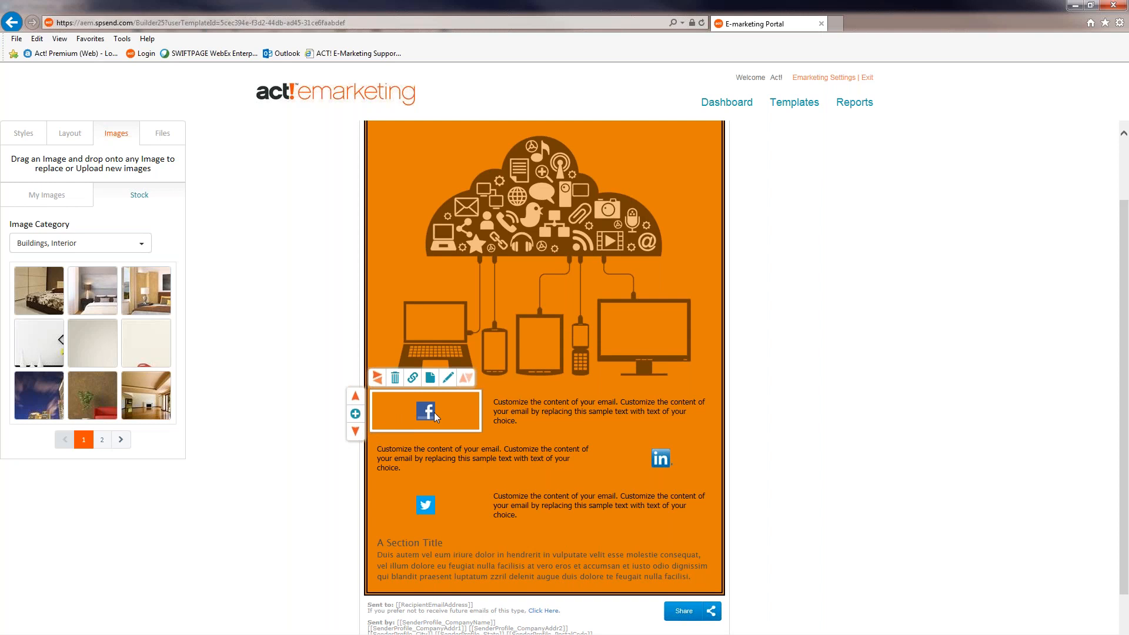
# - Add the link acttrainingsolutions to the Facebook icon
pyautogui.click(413, 378)
pyautogui.click(558, 191)
pyautogui.write('acttrainingsolutions')
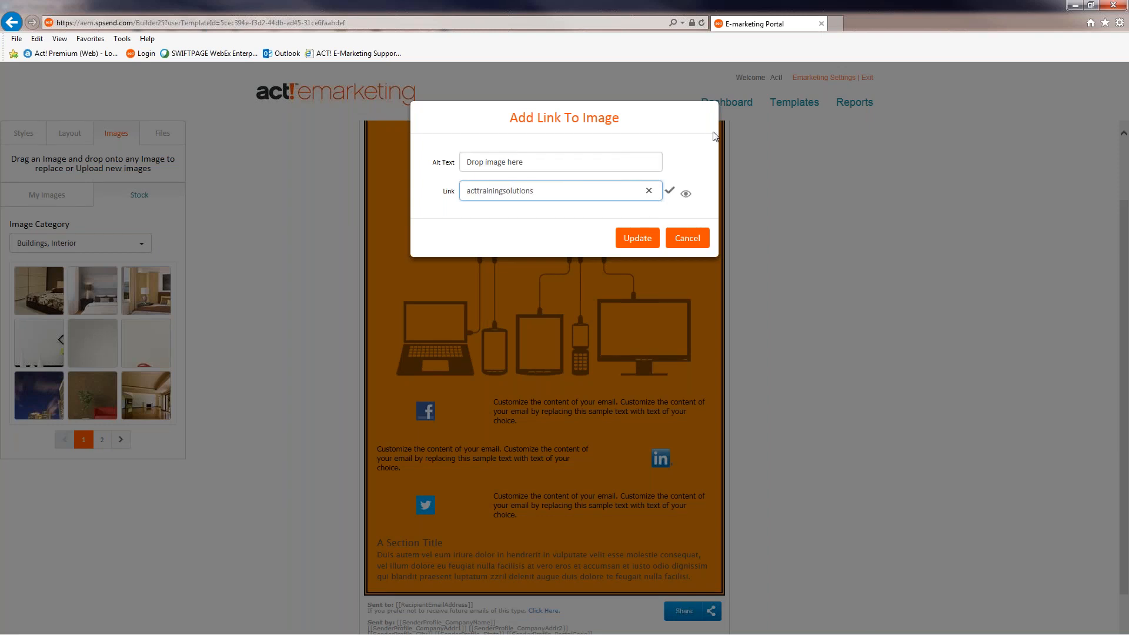
pyautogui.click(637, 238)
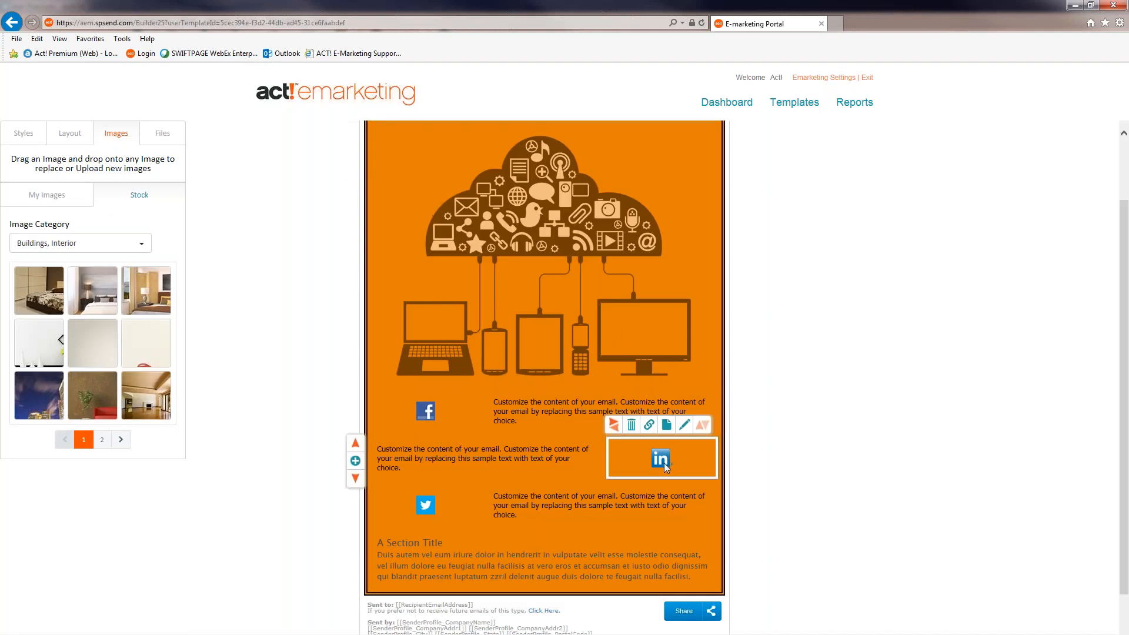
# - Add the link Trainingsolutionsinc to the LinkedIn icon
pyautogui.click(650, 427)
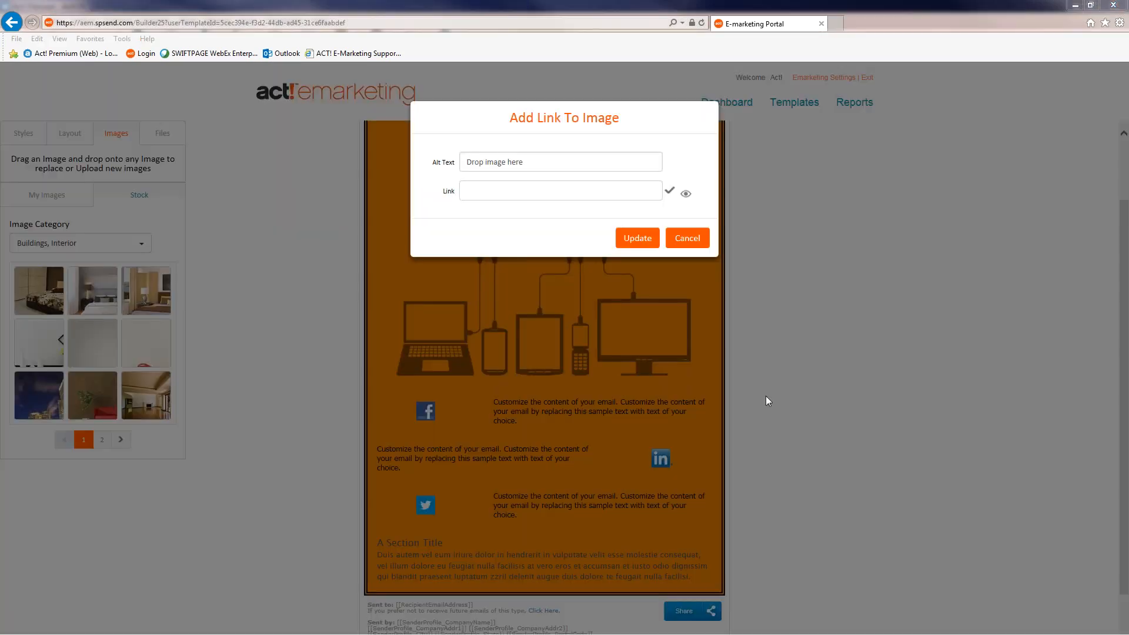
pyautogui.click(464, 189)
pyautogui.write('Trainingsolutionsinc')
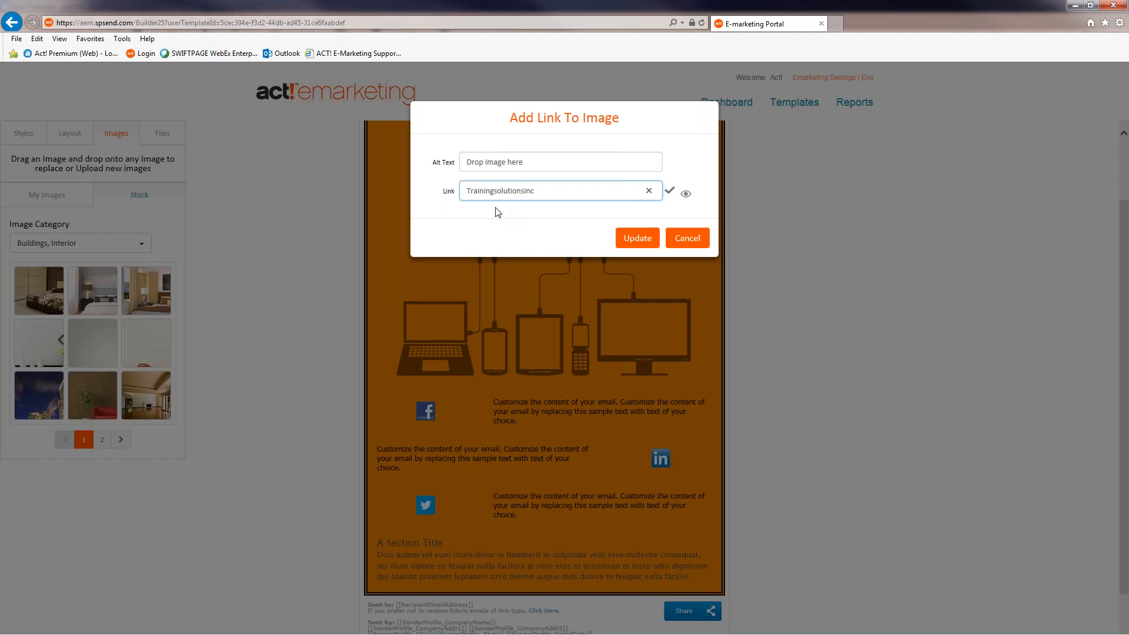
pyautogui.write('@')
pyautogui.click(636, 238)
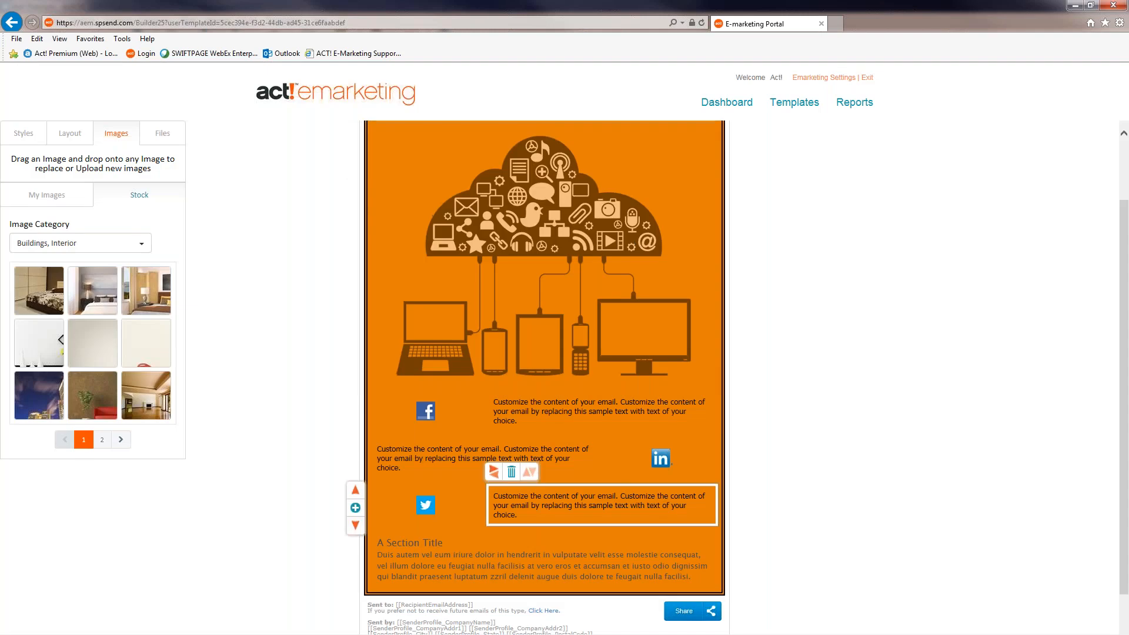
# - Add the owner's Twitter handle as the link on the Twitter icon
pyautogui.click(412, 472)
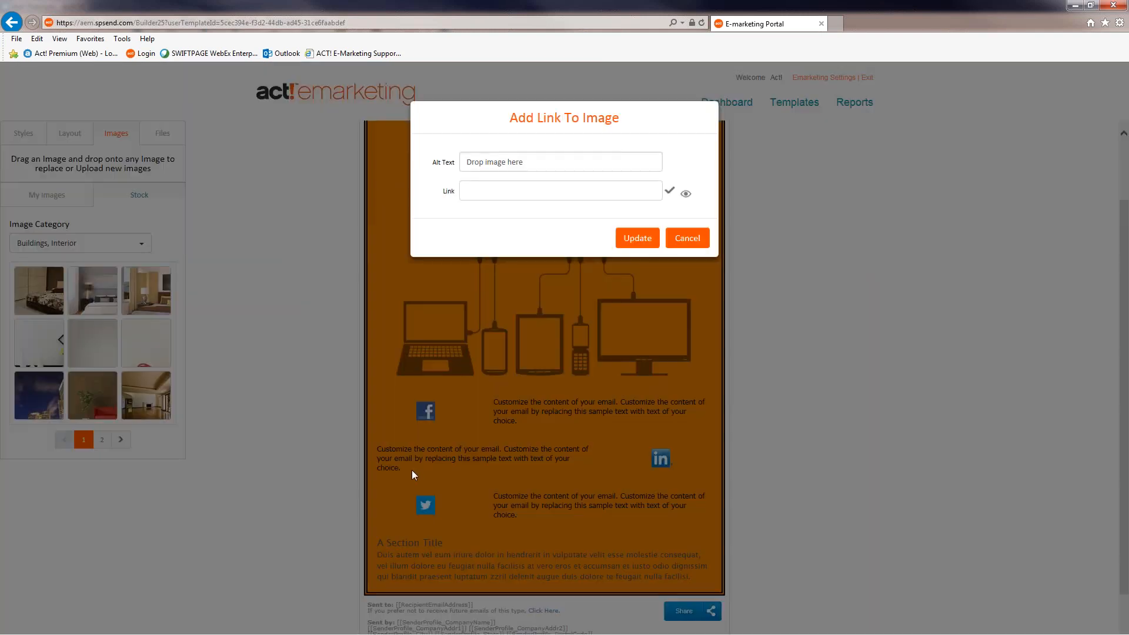
pyautogui.click(506, 194)
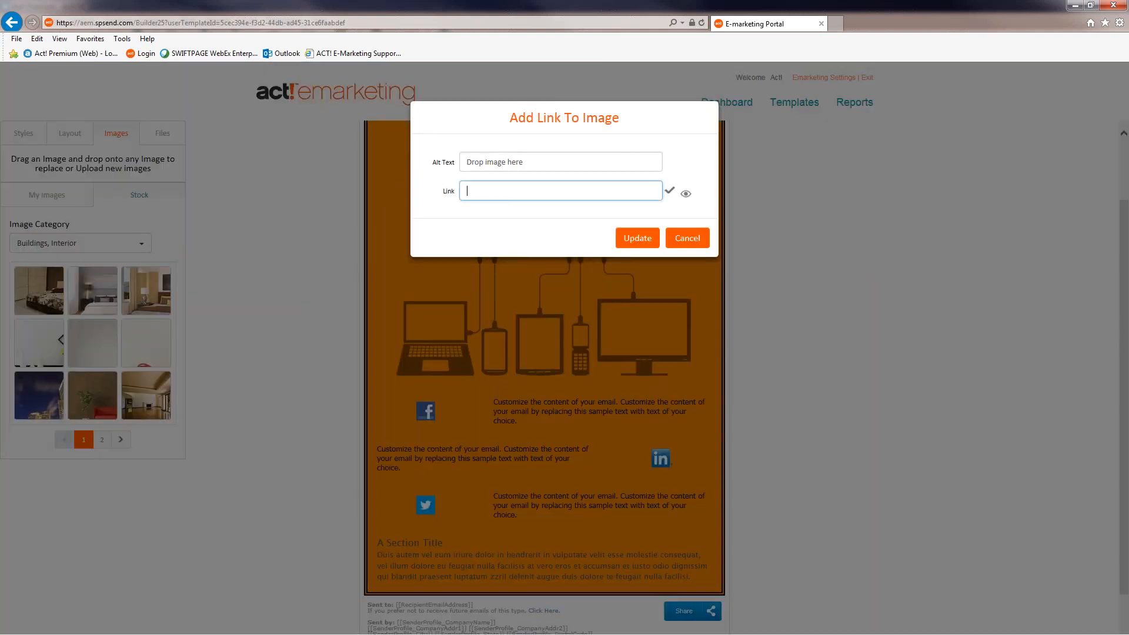
pyautogui.write('@Cindykool')
pyautogui.click(635, 238)
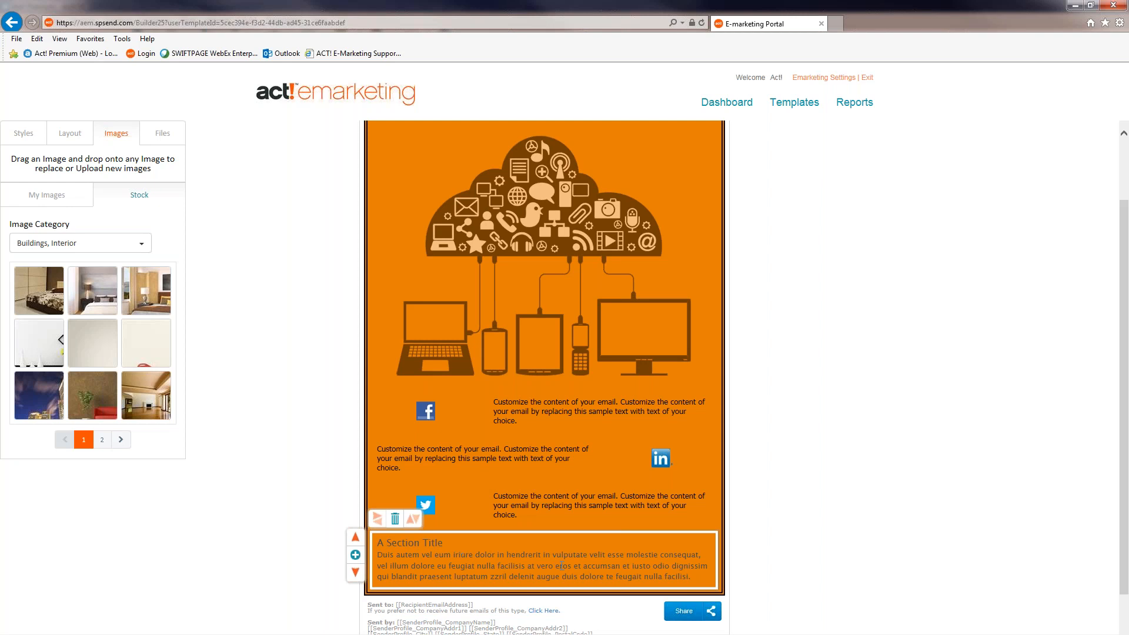
# - Insert a social block below the Twitter row and switch off Google+ in its settings
pyautogui.click(70, 135)
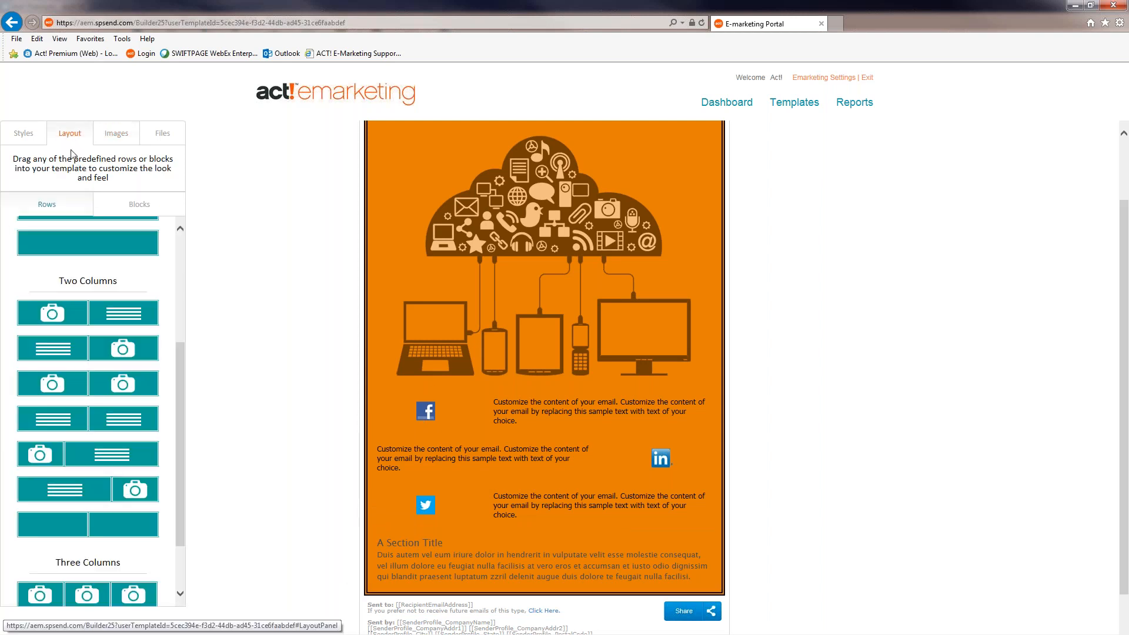
pyautogui.click(126, 207)
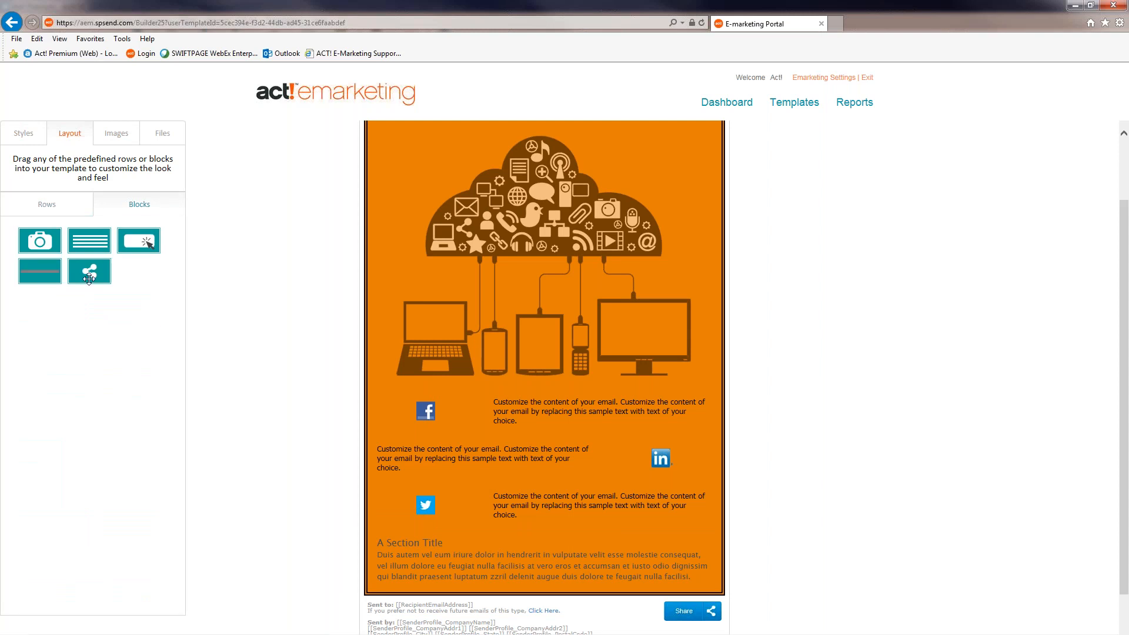
pyautogui.moveTo(82, 269); pyautogui.dragTo(543, 484)
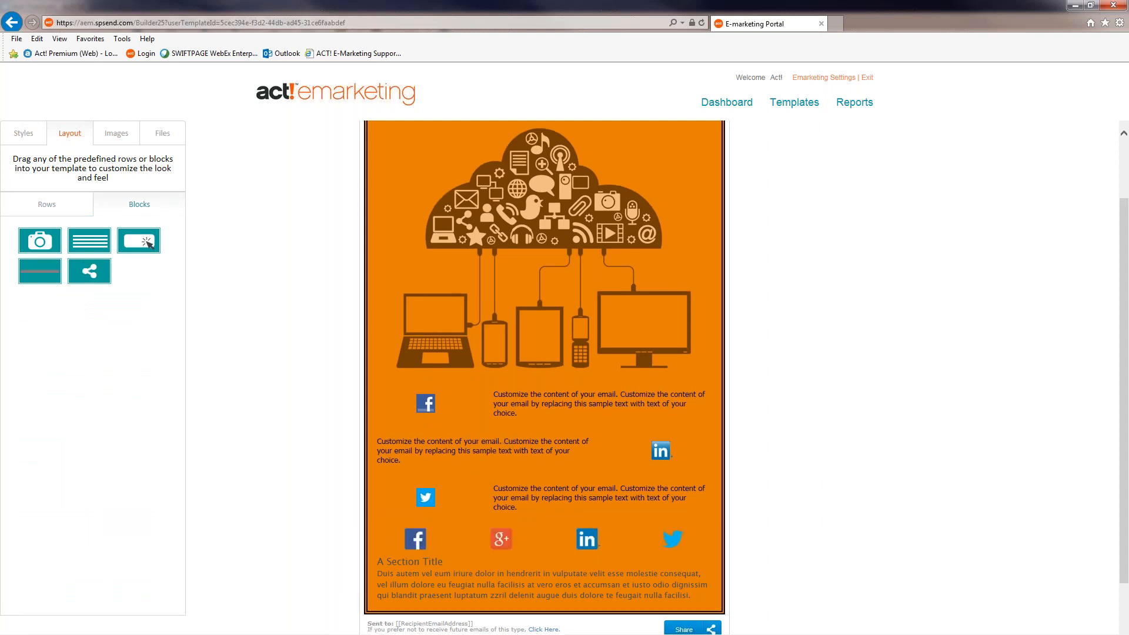
pyautogui.click(408, 512)
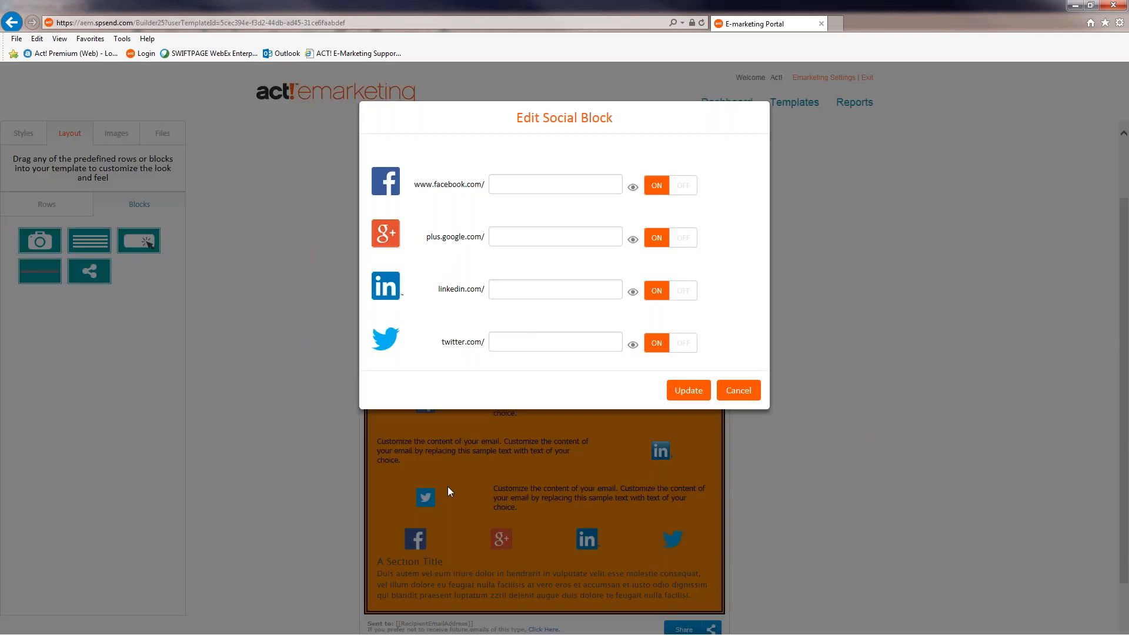
pyautogui.click(683, 238)
pyautogui.click(683, 238)
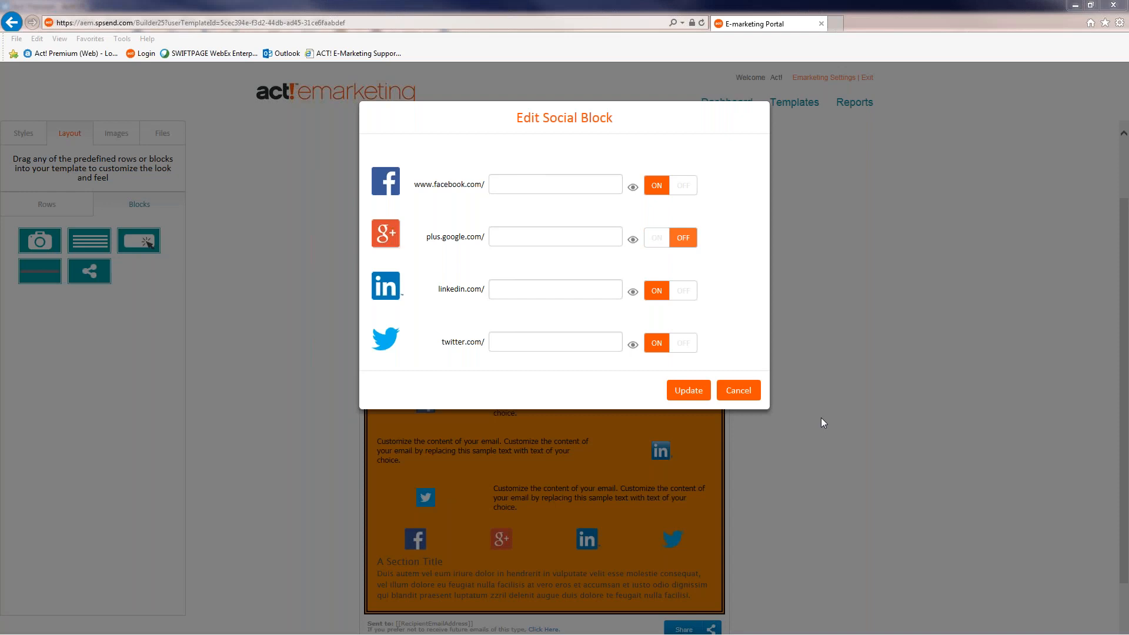
# - Enter the social block's profiles: the owner's Twitter handle, Trainingsolutionsinc for LinkedIn and acttrainingsoluitons for Facebook
pyautogui.click(520, 338)
pyautogui.write('@CindyKool')
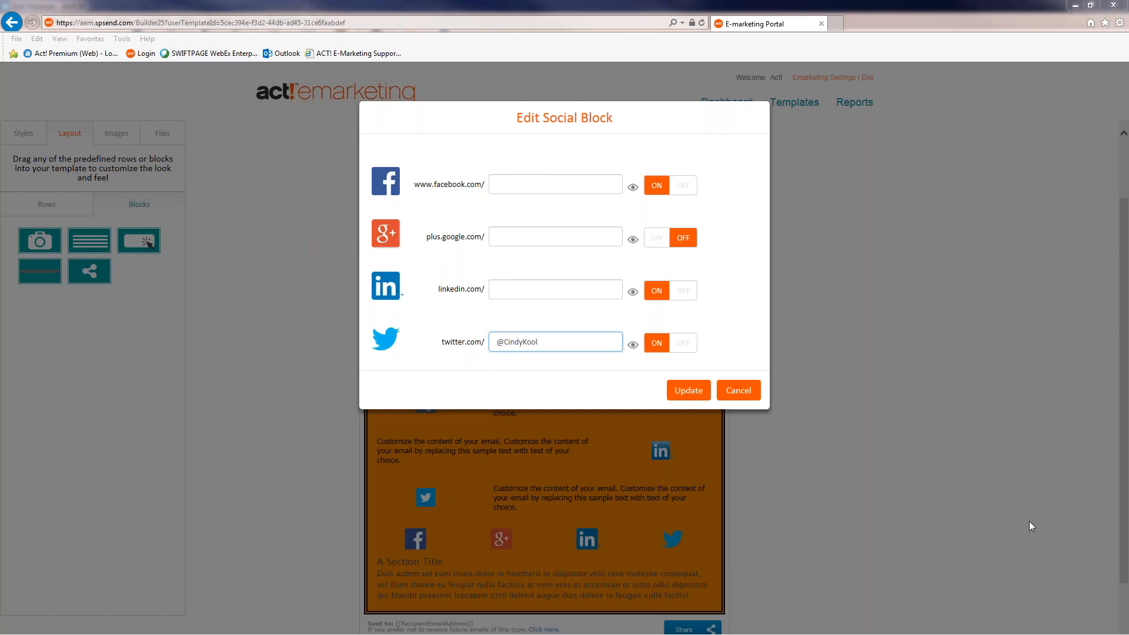
pyautogui.click(529, 290)
pyautogui.write('Trainingsolutionsinc')
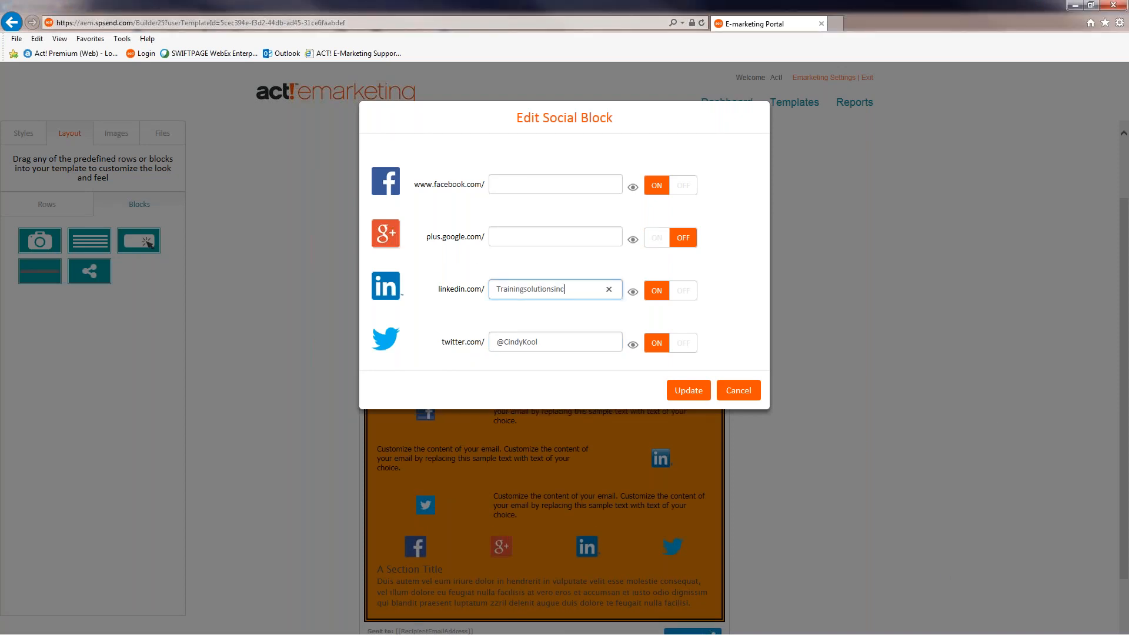
pyautogui.click(506, 186)
pyautogui.write('acttrainingsoluitons')
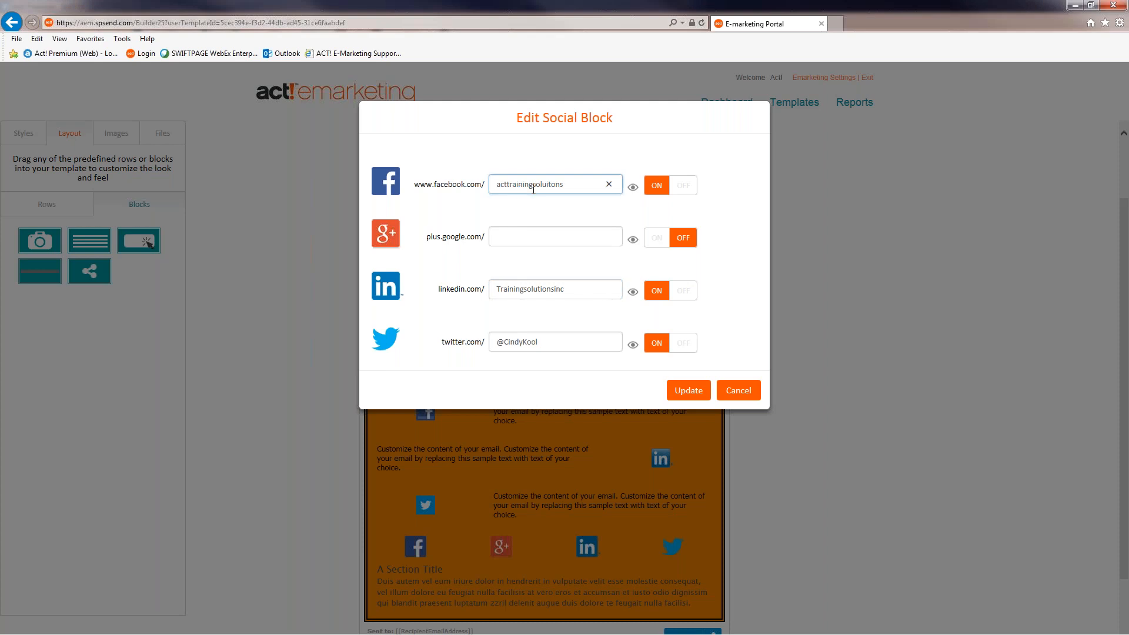
# - Preview the social block's Twitter link, return to the E-marketing Portal page and apply the block's settings
pyautogui.click(632, 347)
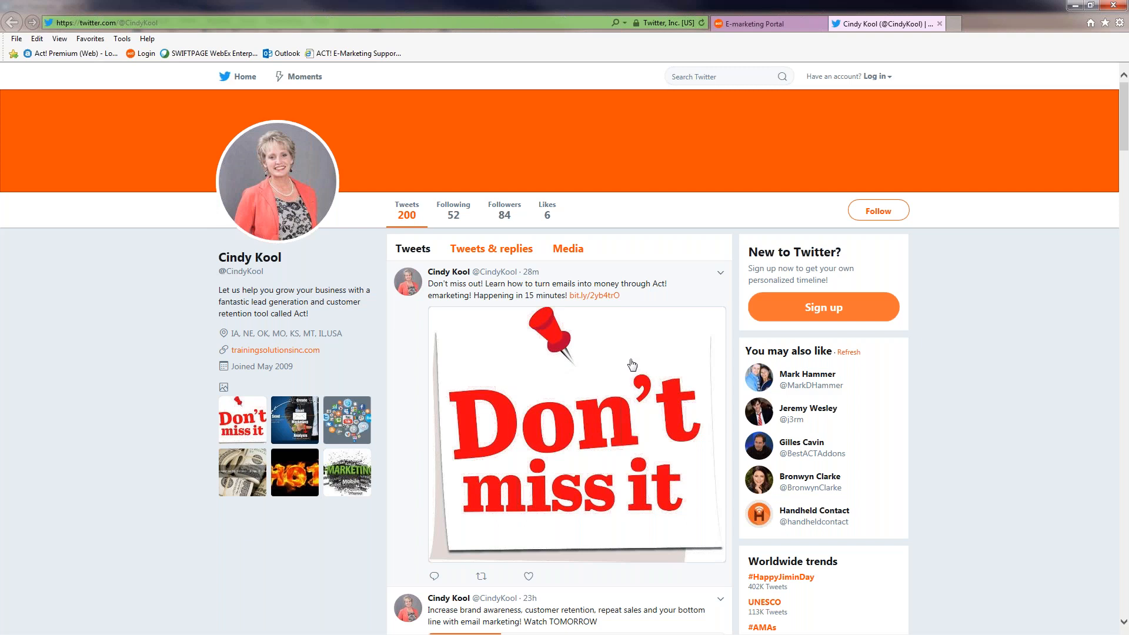
pyautogui.click(750, 29)
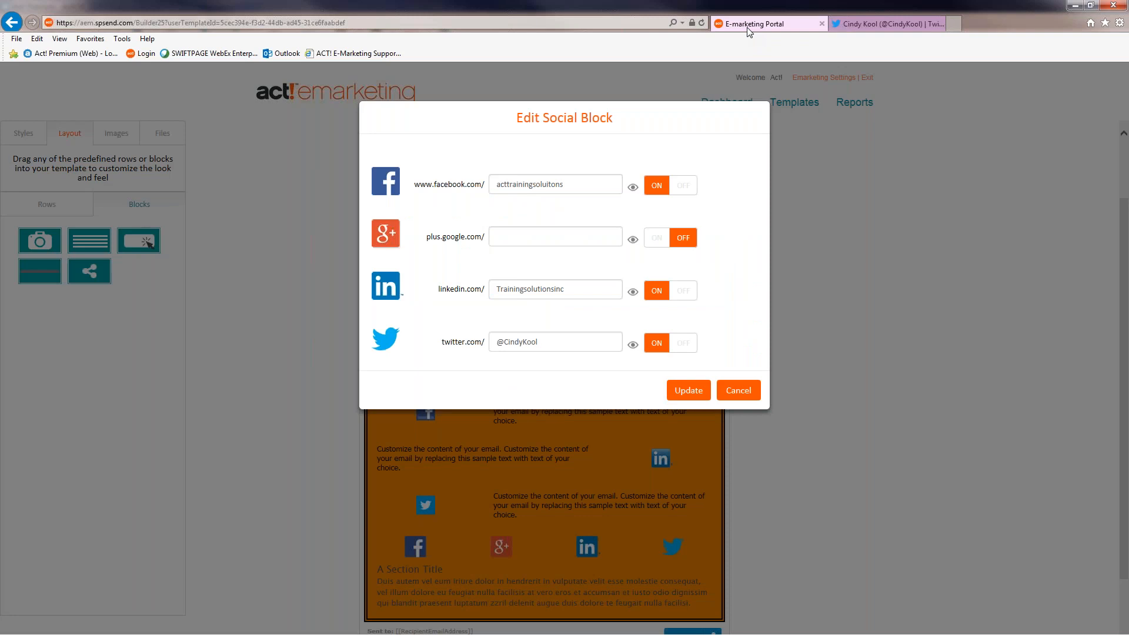
pyautogui.click(732, 393)
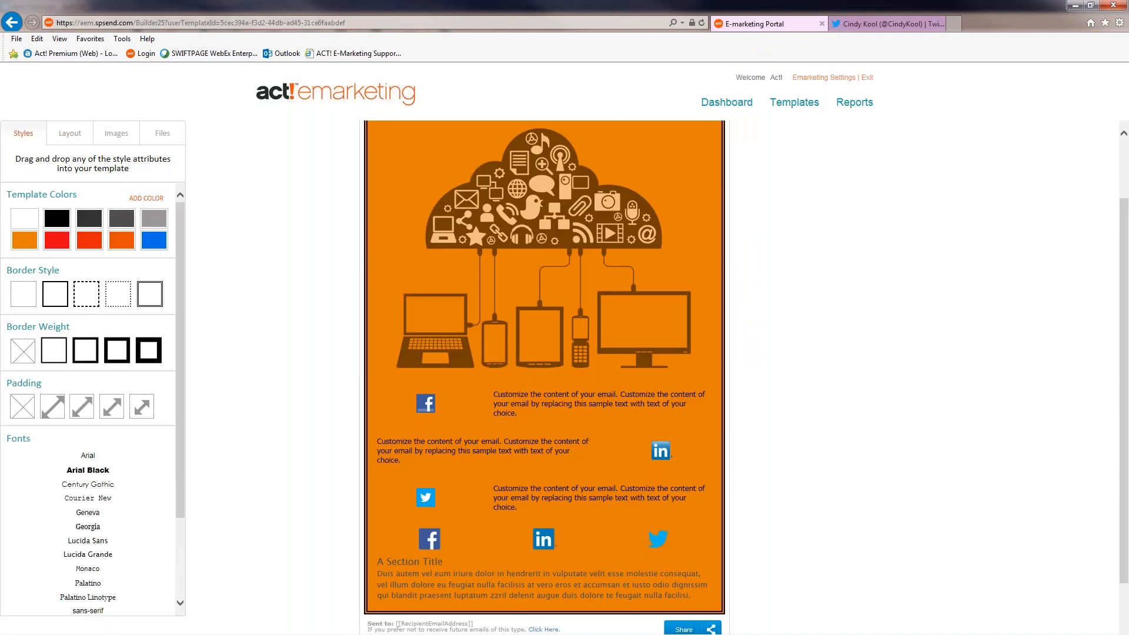
# - Apply white to the whole template's background and insert divider lines between the social icon rows and above the social block
pyautogui.moveTo(478, 259); pyautogui.dragTo(480, 253)
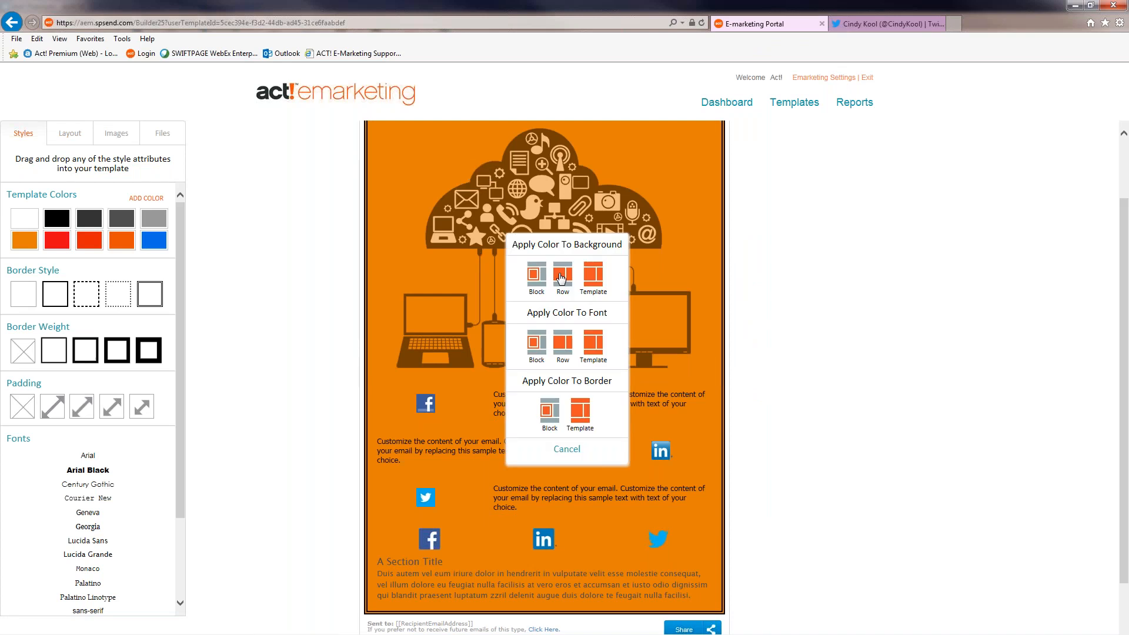
pyautogui.click(591, 277)
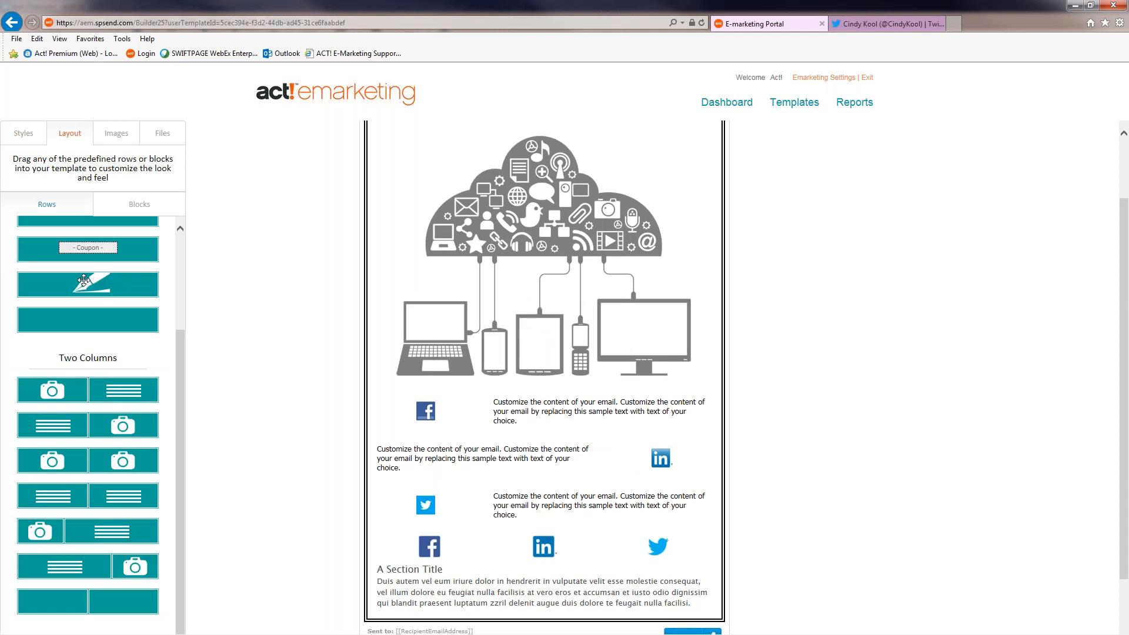
pyautogui.moveTo(84, 281); pyautogui.dragTo(513, 472)
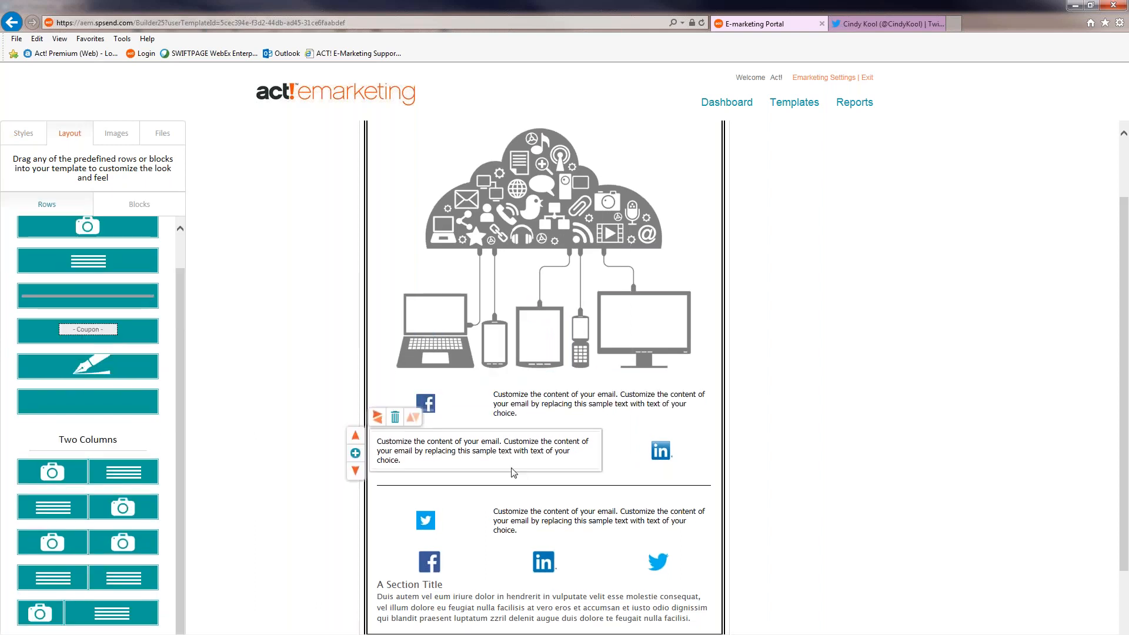
pyautogui.moveTo(88, 298); pyautogui.dragTo(525, 441)
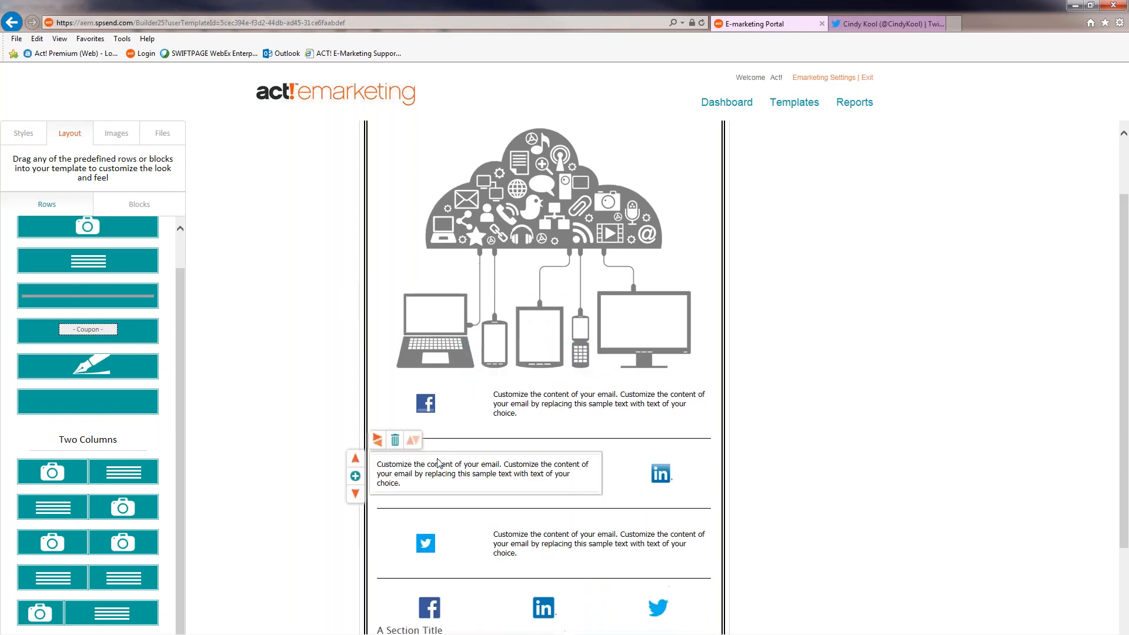
# - Delete the "A Section Title" text block at the end of the template
pyautogui.scroll(-1, 436, 461)
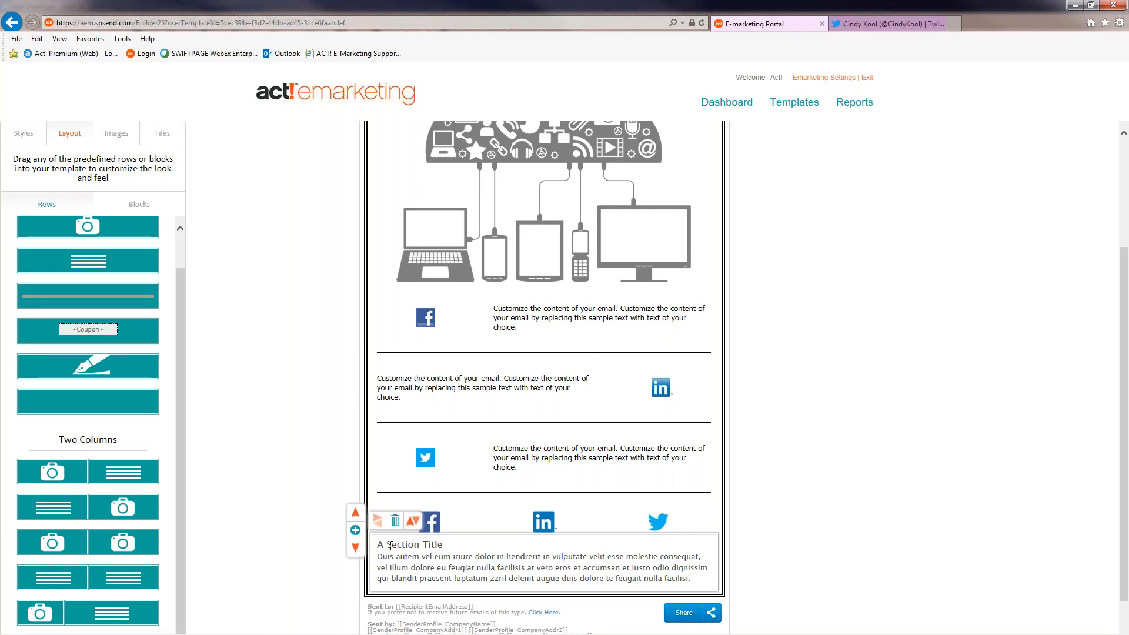
pyautogui.click(395, 521)
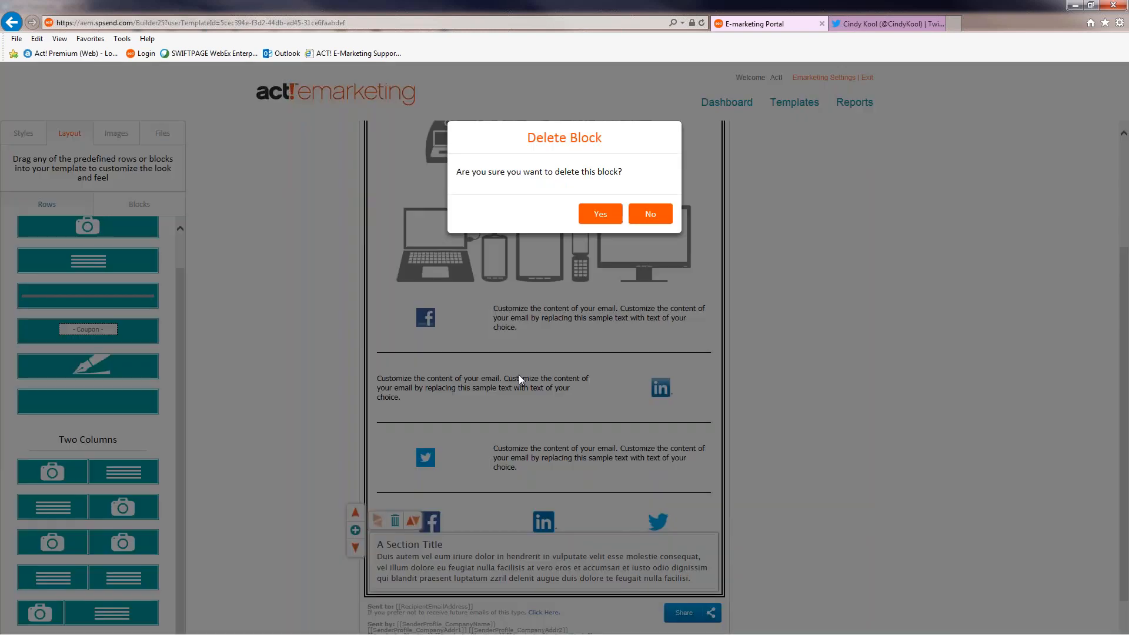
pyautogui.press('Return')
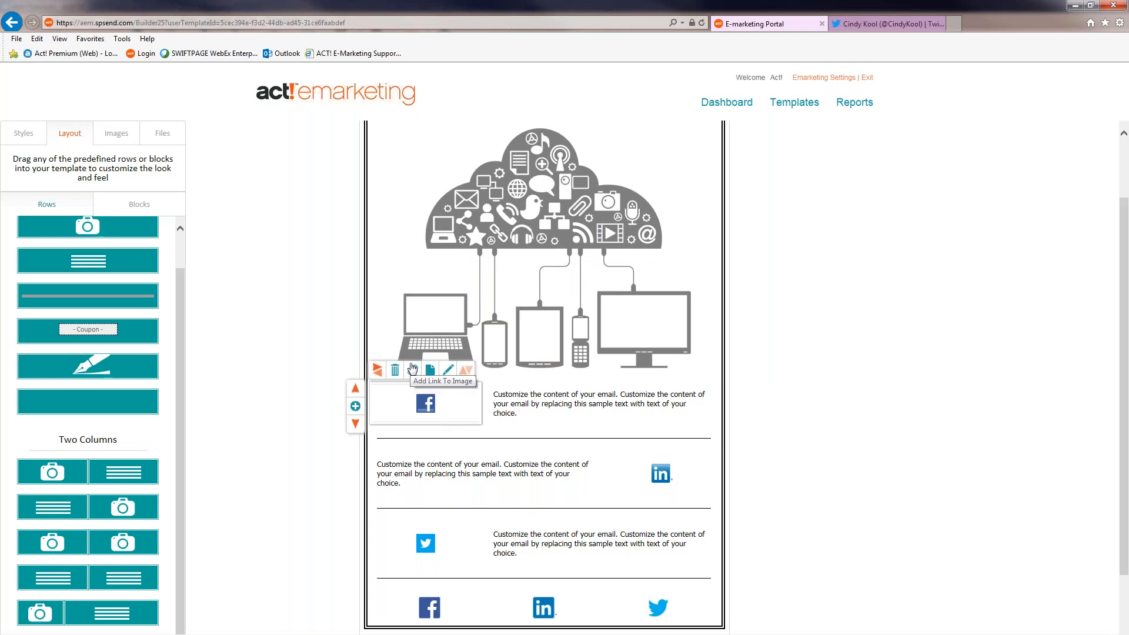
# - Begin an upload to the personal image library and enter Import as the new image category
pyautogui.click(412, 368)
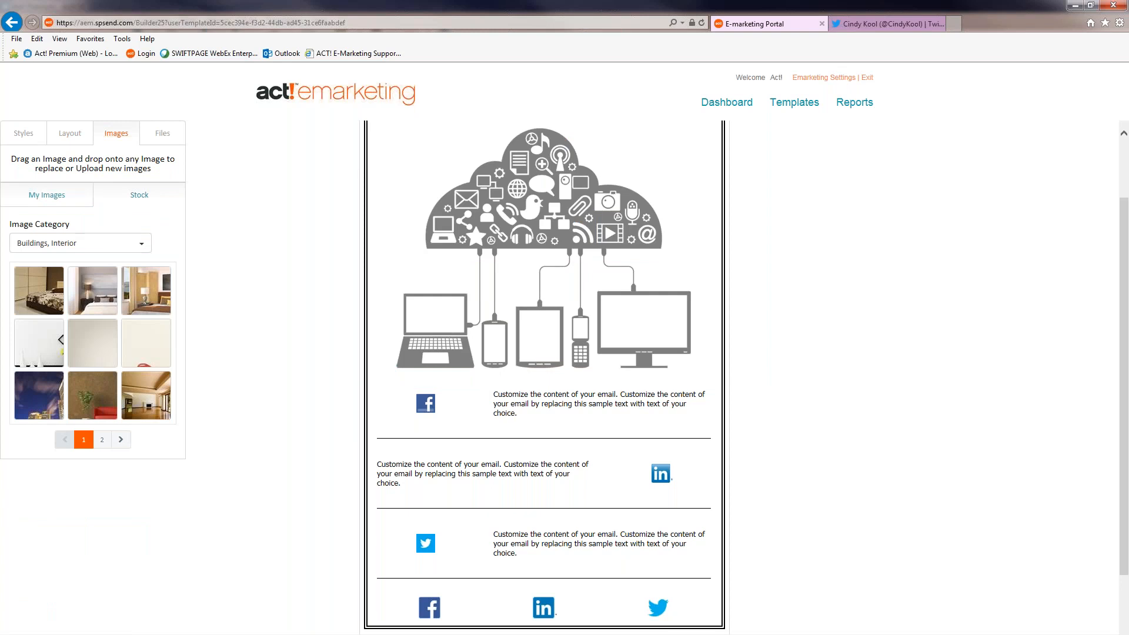
pyautogui.click(54, 196)
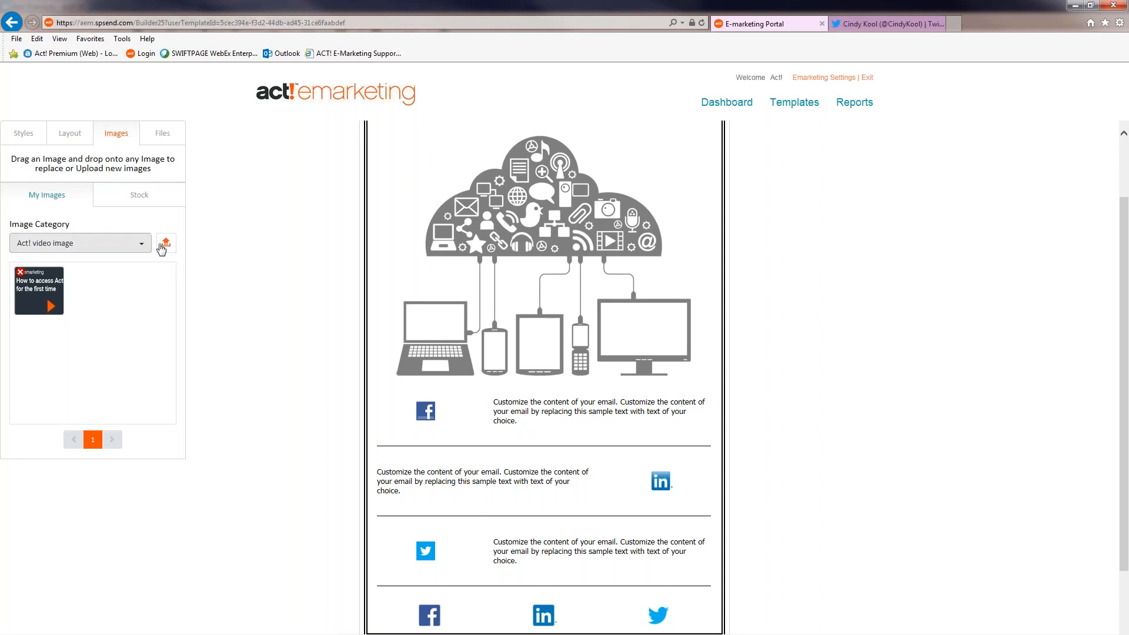
pyautogui.click(165, 243)
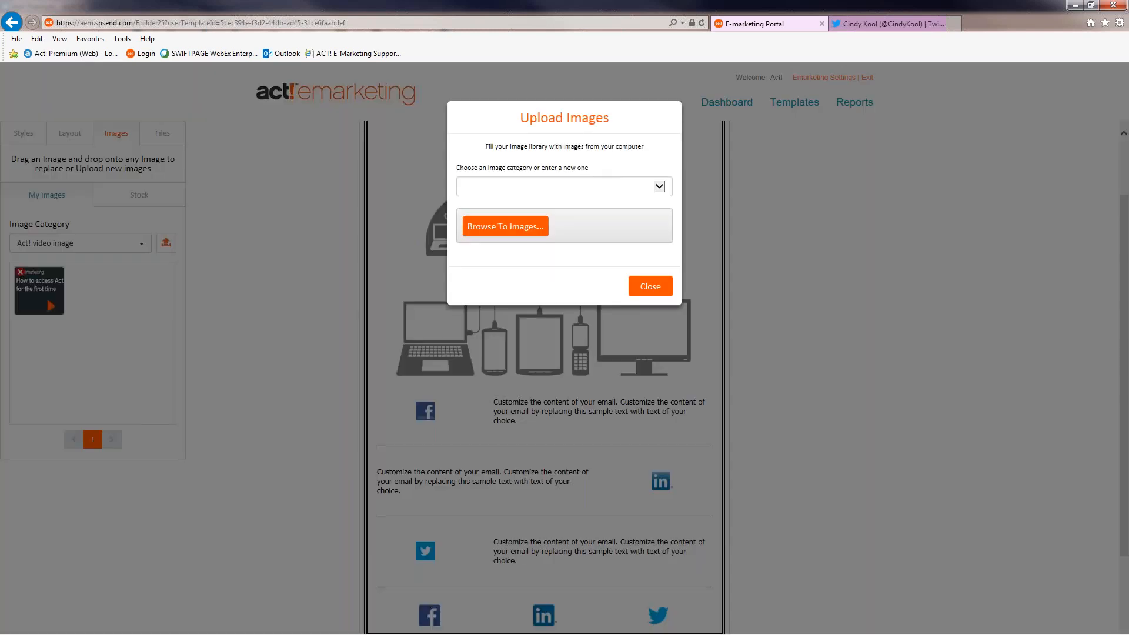
pyautogui.click(557, 195)
pyautogui.click(557, 194)
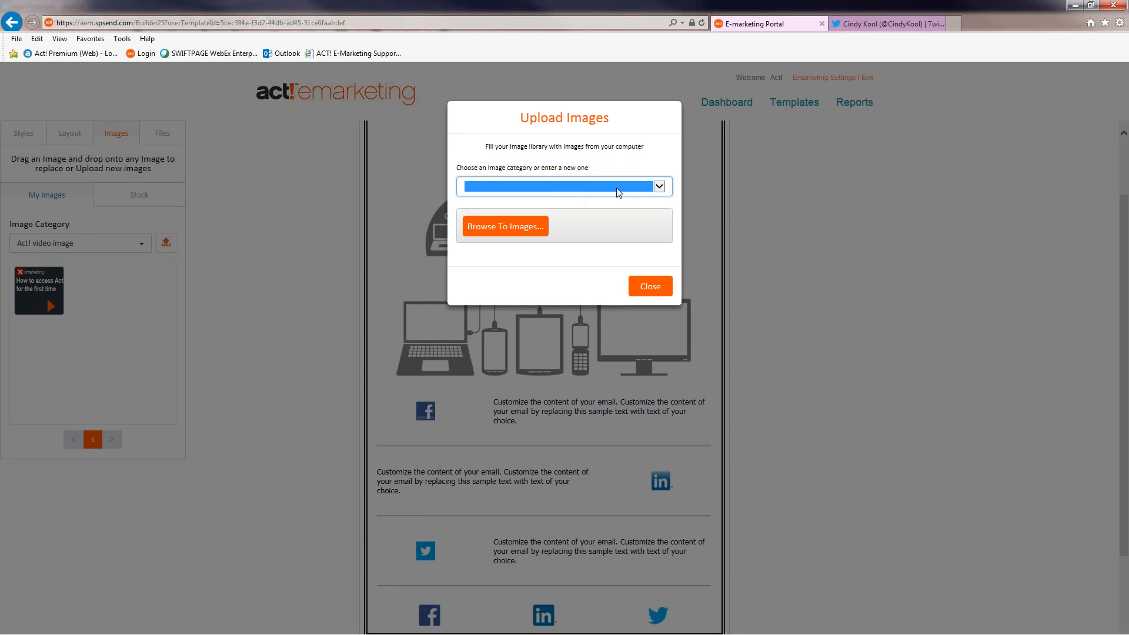
pyautogui.click(598, 193)
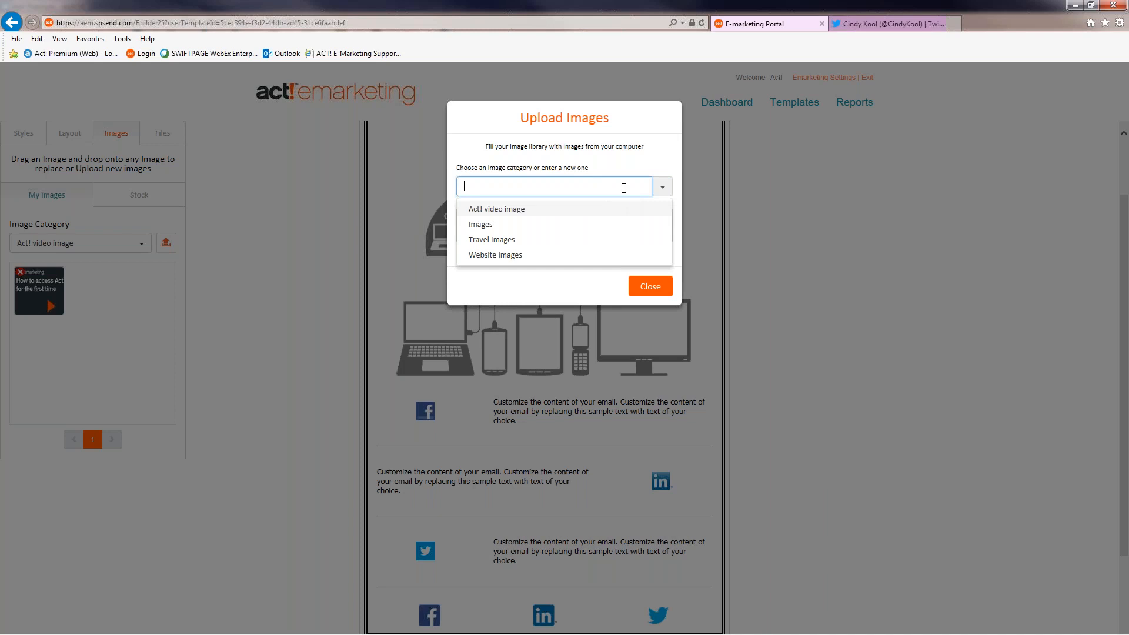
pyautogui.write('Import')
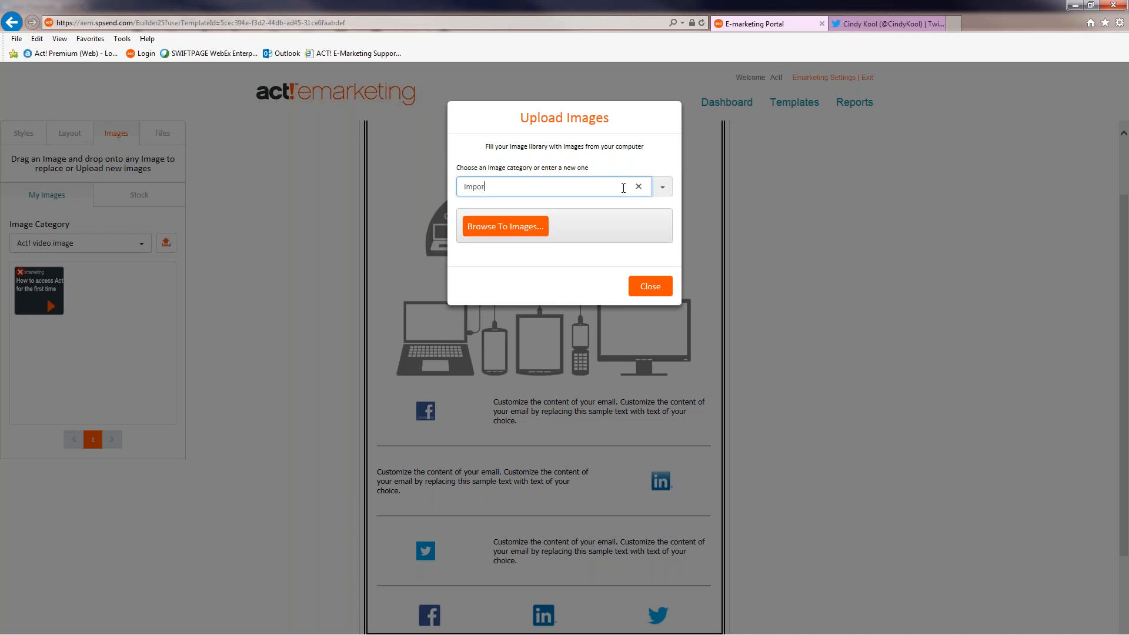
# - Upload the How to Create a Template, Web Image and why act pictures from the Act! folder in the Pictures library
pyautogui.click(507, 227)
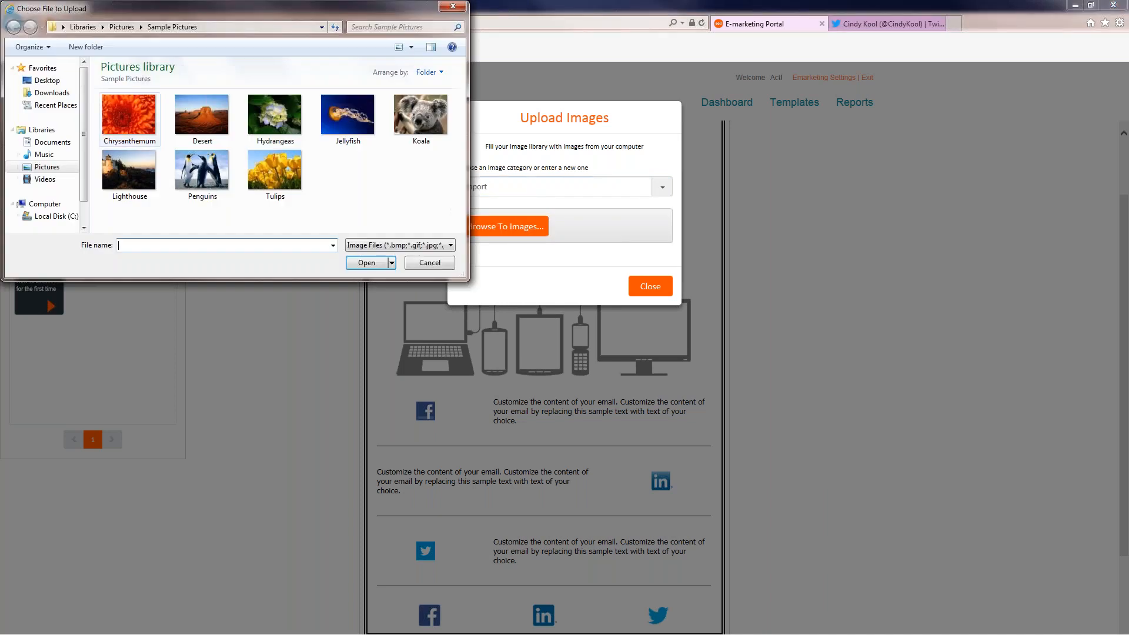
pyautogui.click(122, 27)
pyautogui.doubleClick(146, 117)
pyautogui.click(129, 118)
pyautogui.keyDown('shift'); pyautogui.click(276, 121); pyautogui.keyUp('shift')
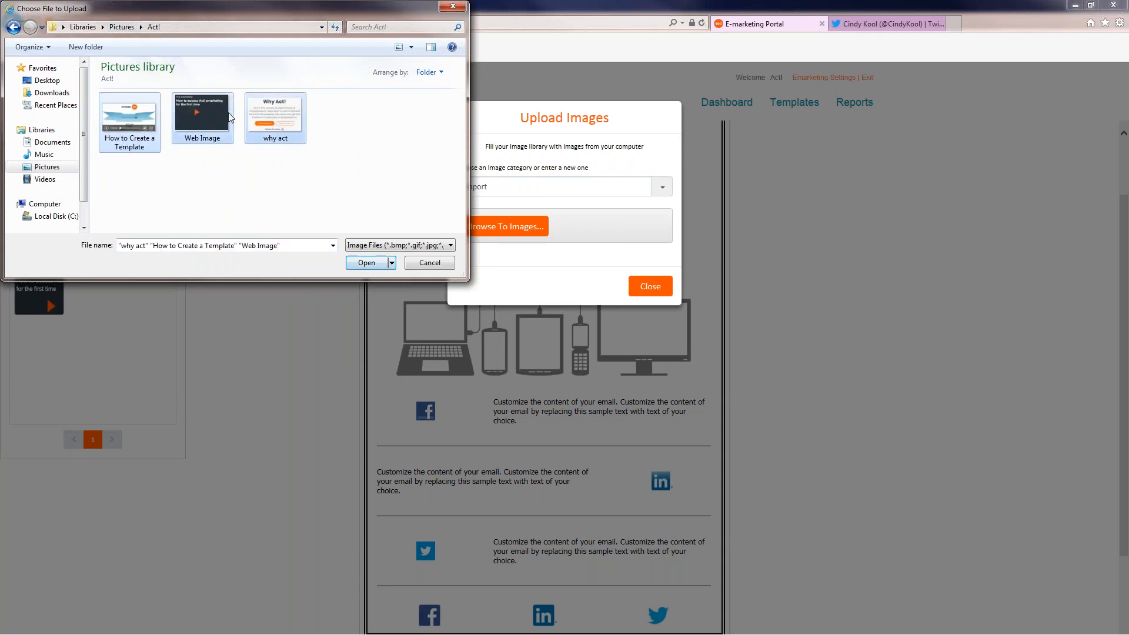
pyautogui.click(366, 263)
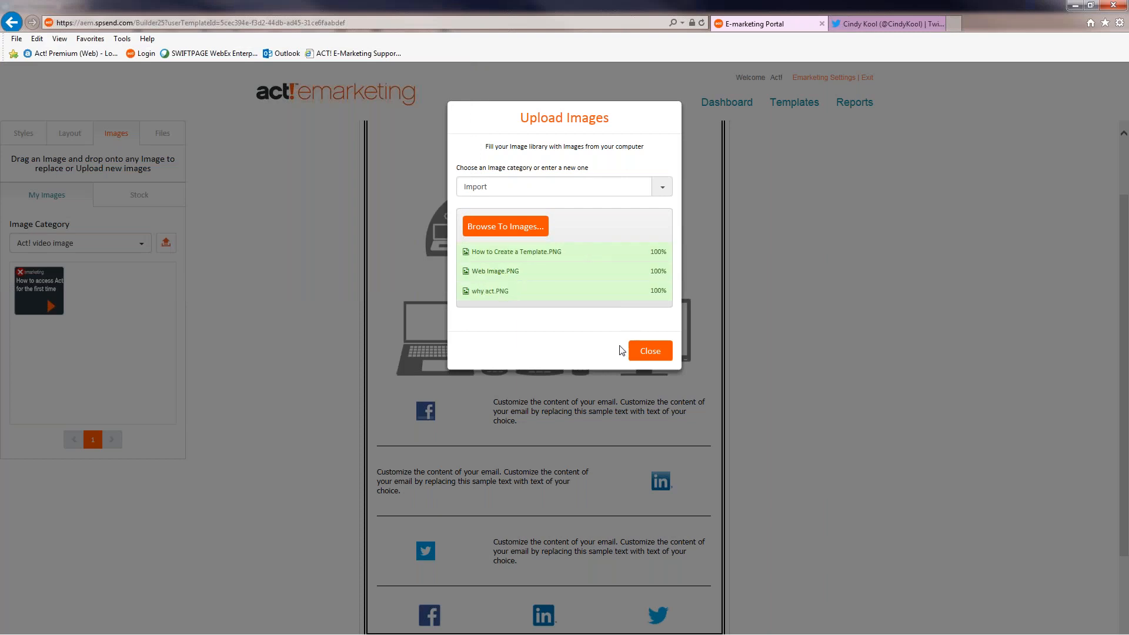
pyautogui.click(657, 351)
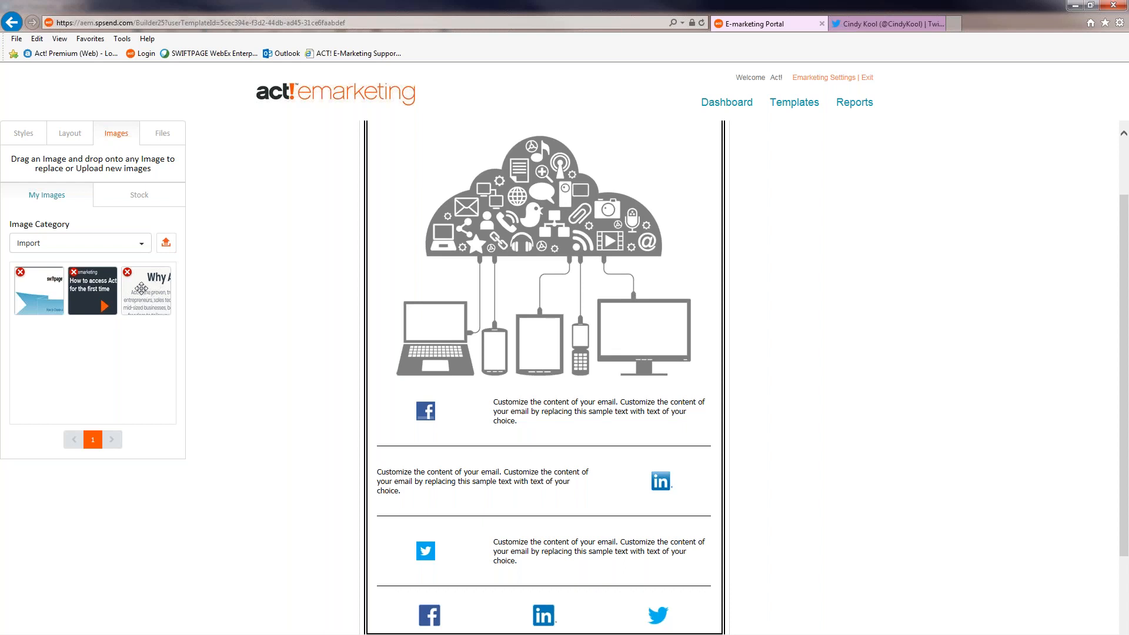
# - Replace the cloud-and-devices picture below the company name with the uploaded why act image
pyautogui.moveTo(232, 291); pyautogui.dragTo(624, 288)
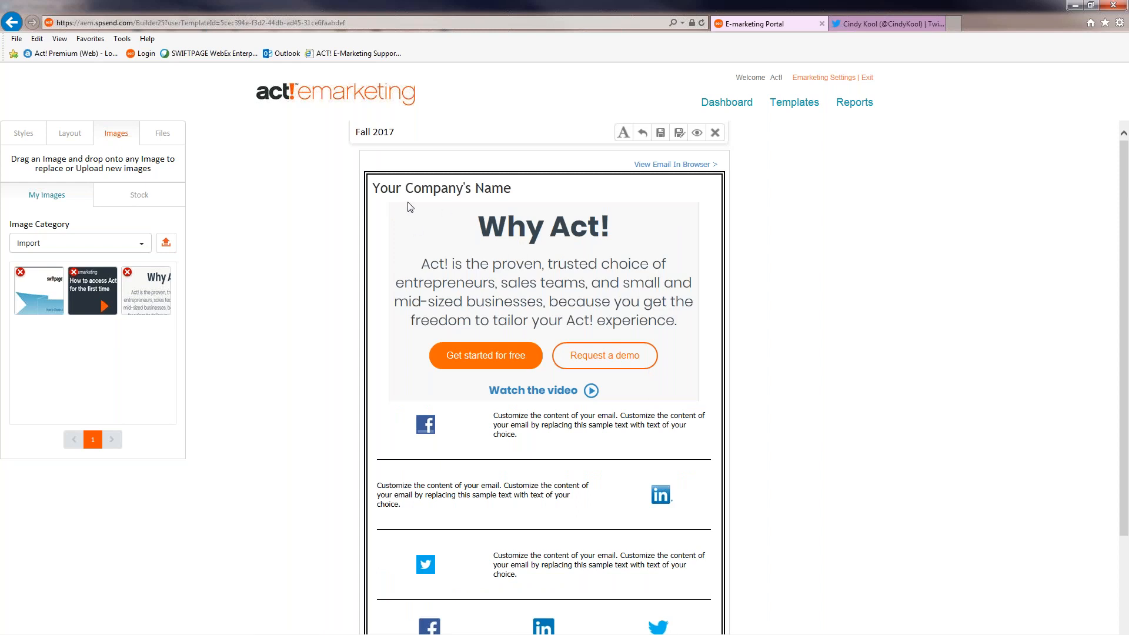
# - Add the link act.com to the Why Act! image below the company name
pyautogui.moveTo(407, 203)
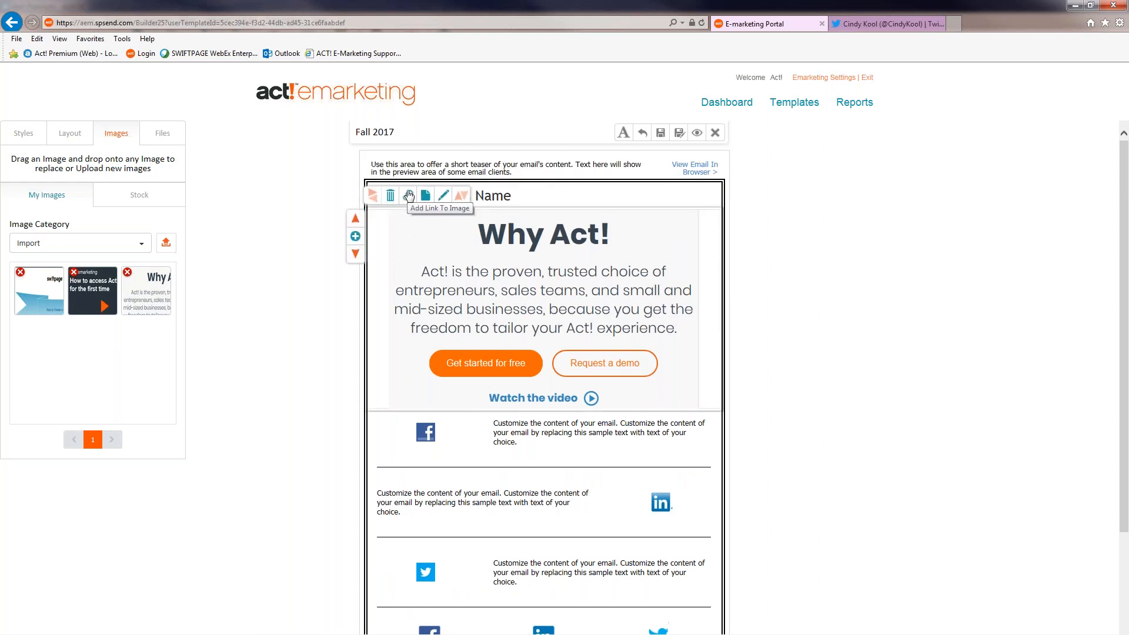
pyautogui.click(409, 195)
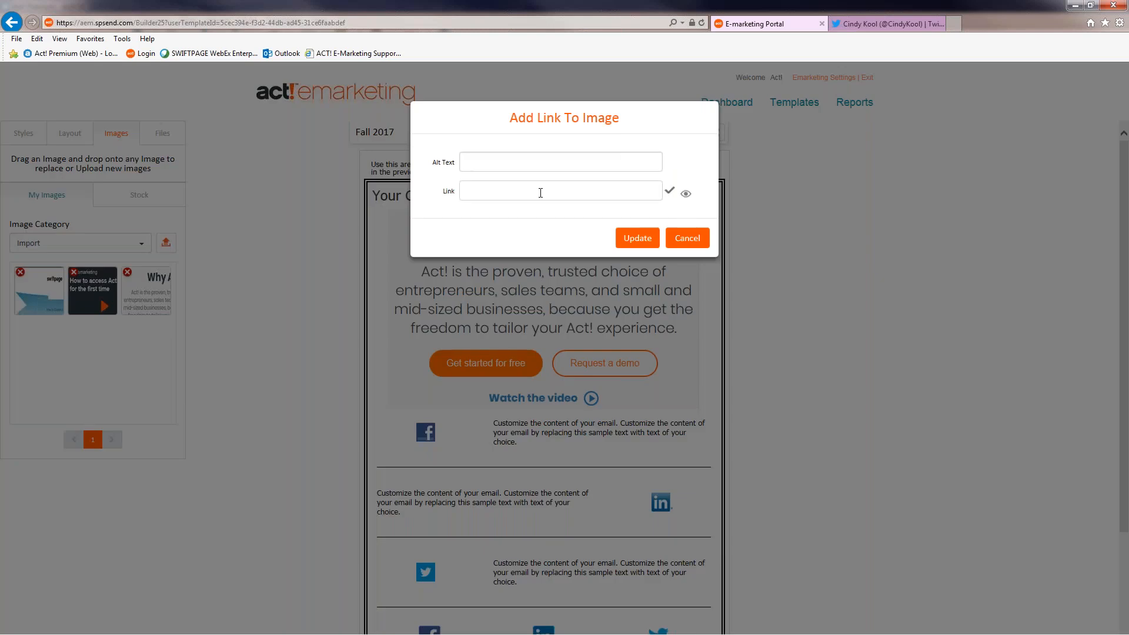
pyautogui.write('act.com')
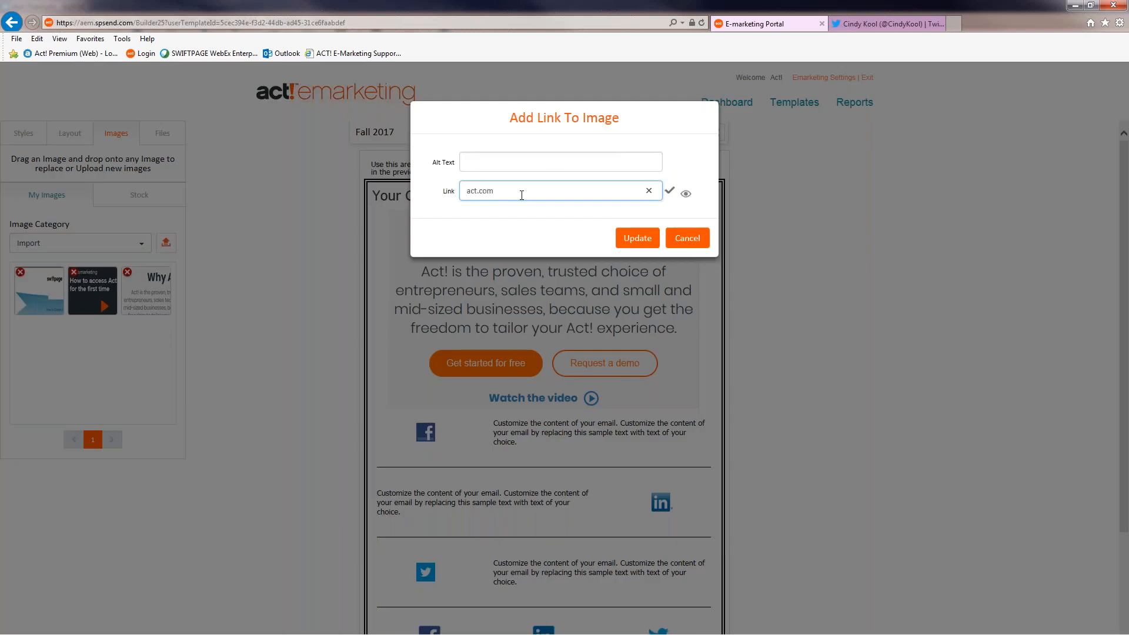
pyautogui.click(637, 238)
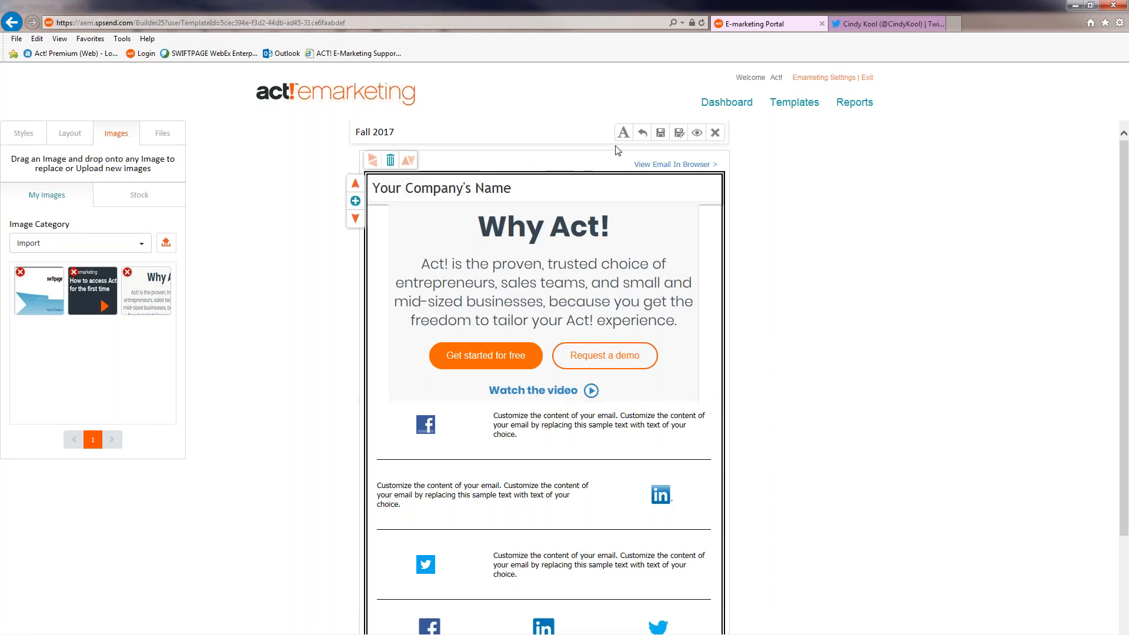
# - Undo the replacement of the cloud-and-devices picture
pyautogui.click(645, 136)
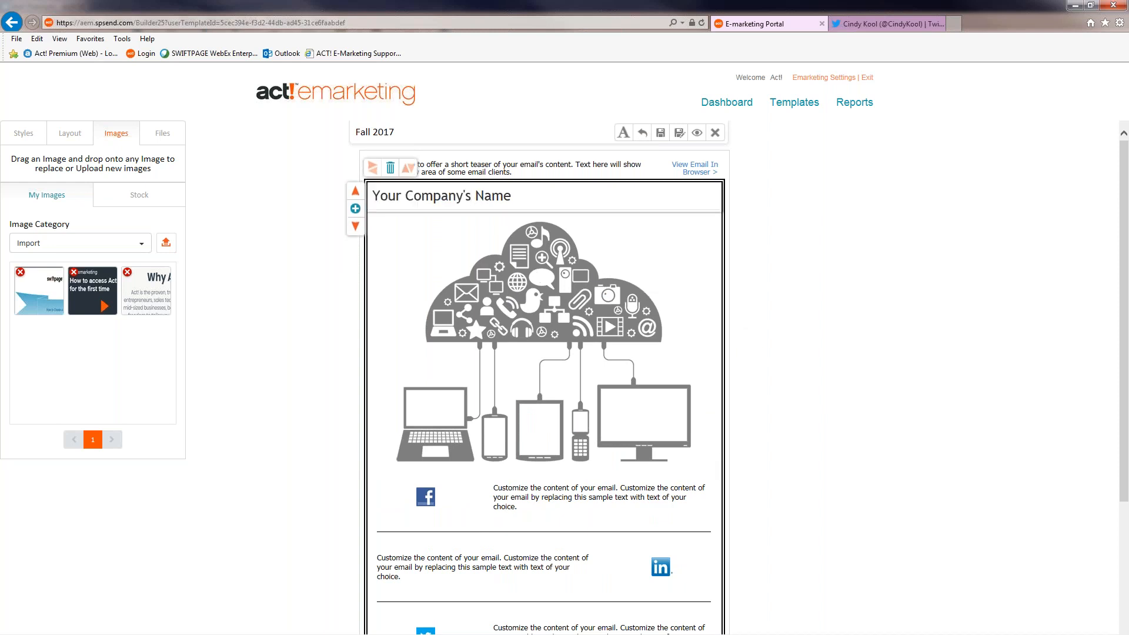
# - Switch the template to text editing and delete the "Your Company's Name" heading
pyautogui.click(623, 133)
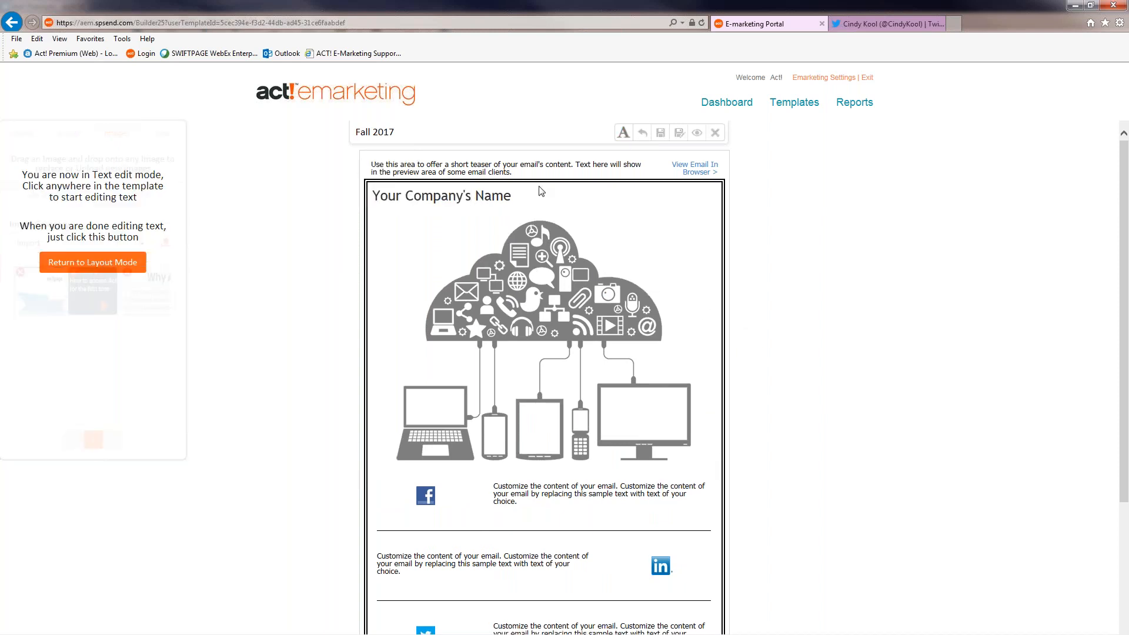
pyautogui.moveTo(513, 196); pyautogui.dragTo(353, 200)
pyautogui.press('Delete')
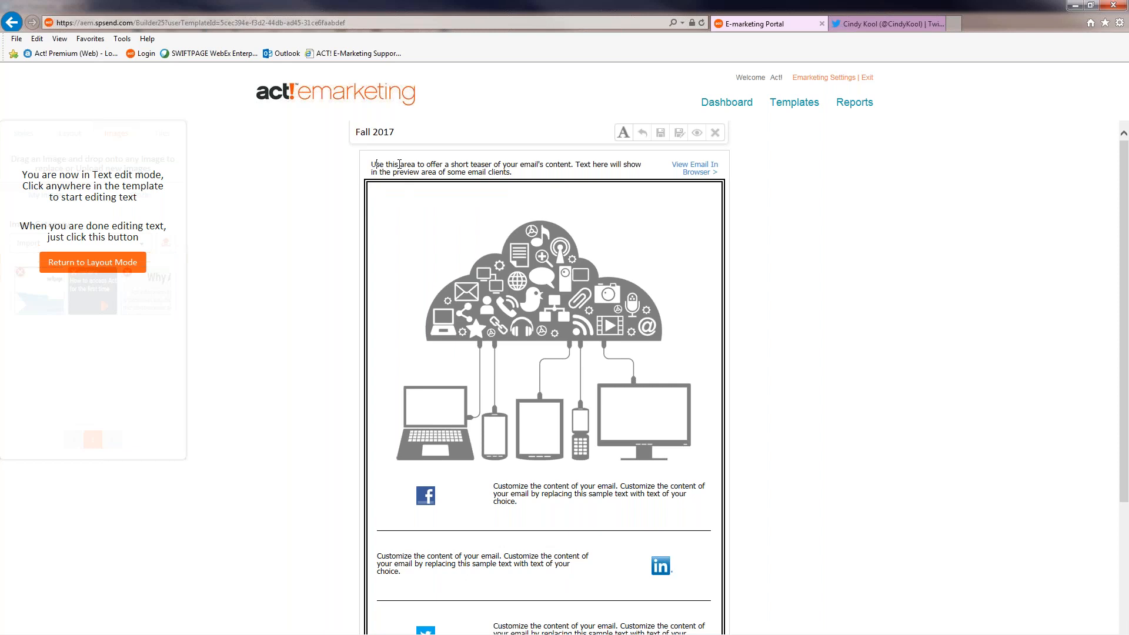
# - Replace the teaser text above the template body with "Follow us on Social Media to get updated information."
pyautogui.moveTo(374, 164); pyautogui.dragTo(524, 174)
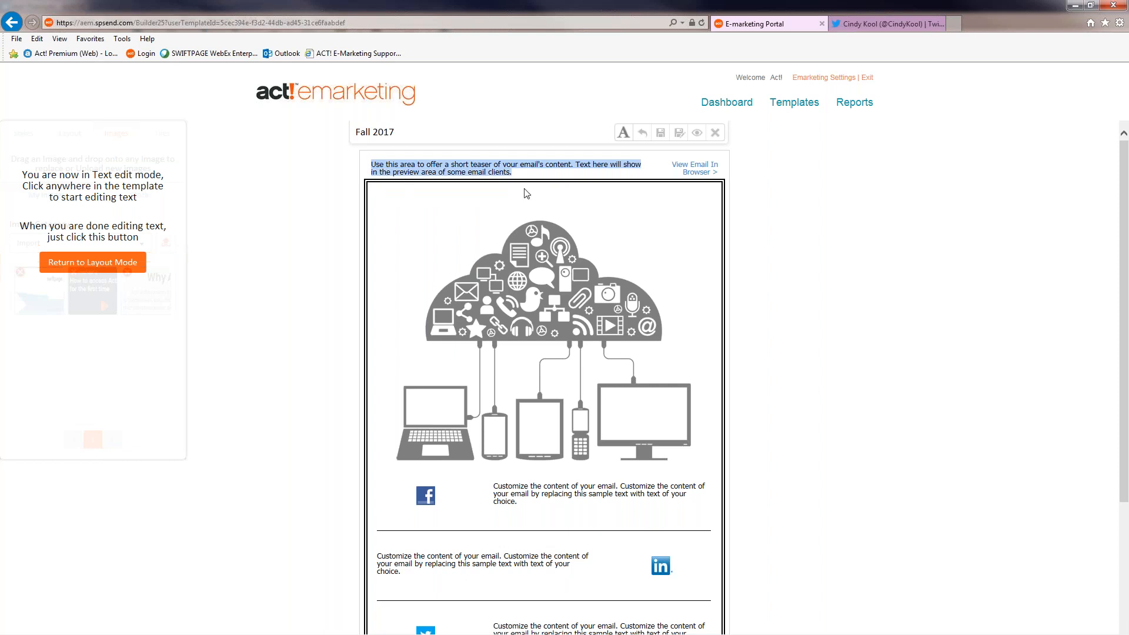
pyautogui.write('F')
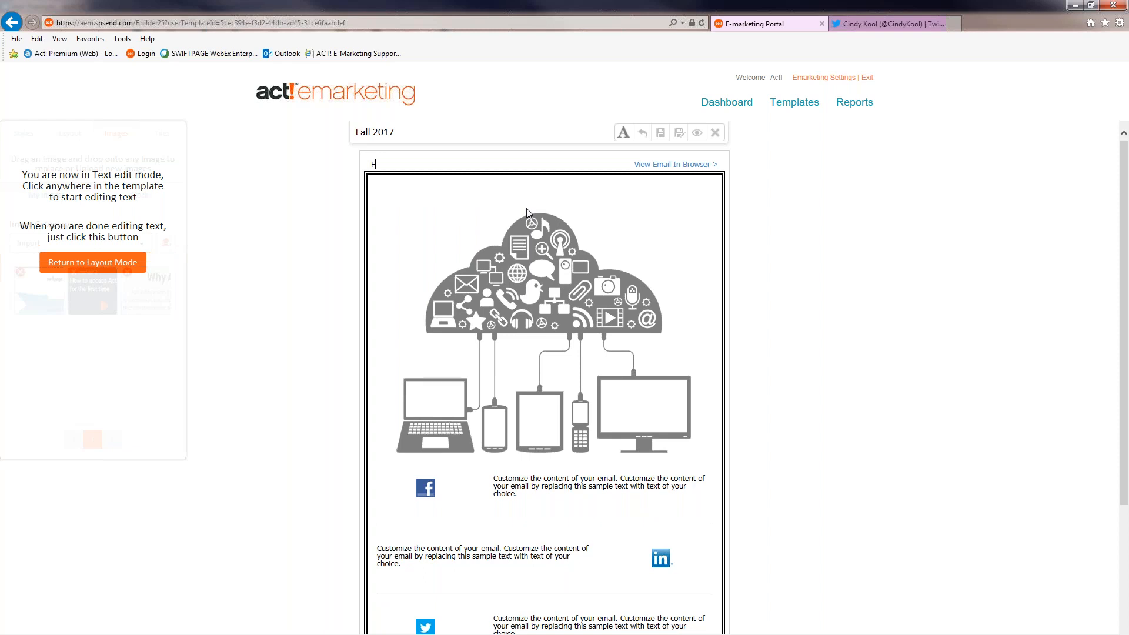
pyautogui.write('ollow us on Social Media to get updated information.')
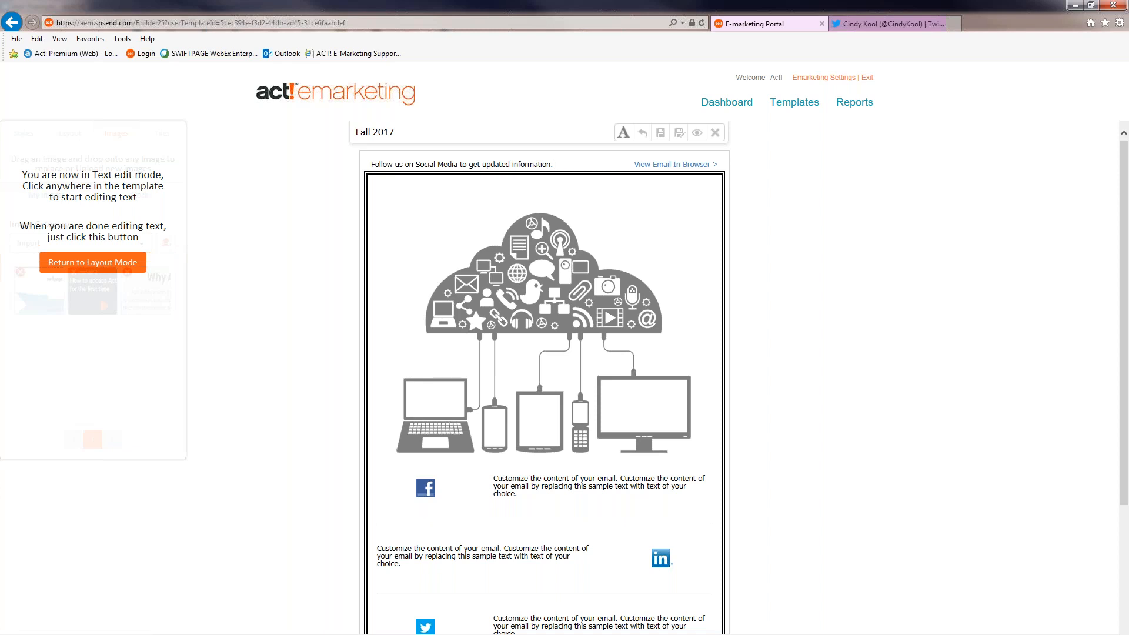
# - Copy the sample text beside the upper Facebook icon and replace it with "Hi"
pyautogui.scroll(-1, 826, 222)
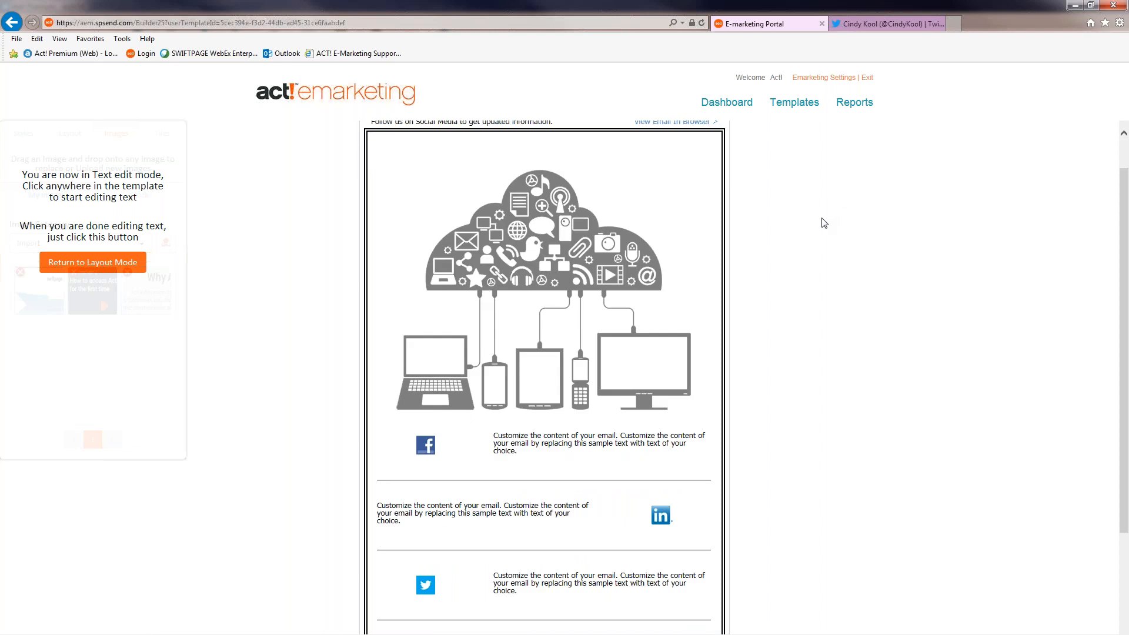
pyautogui.scroll(-1, 535, 428)
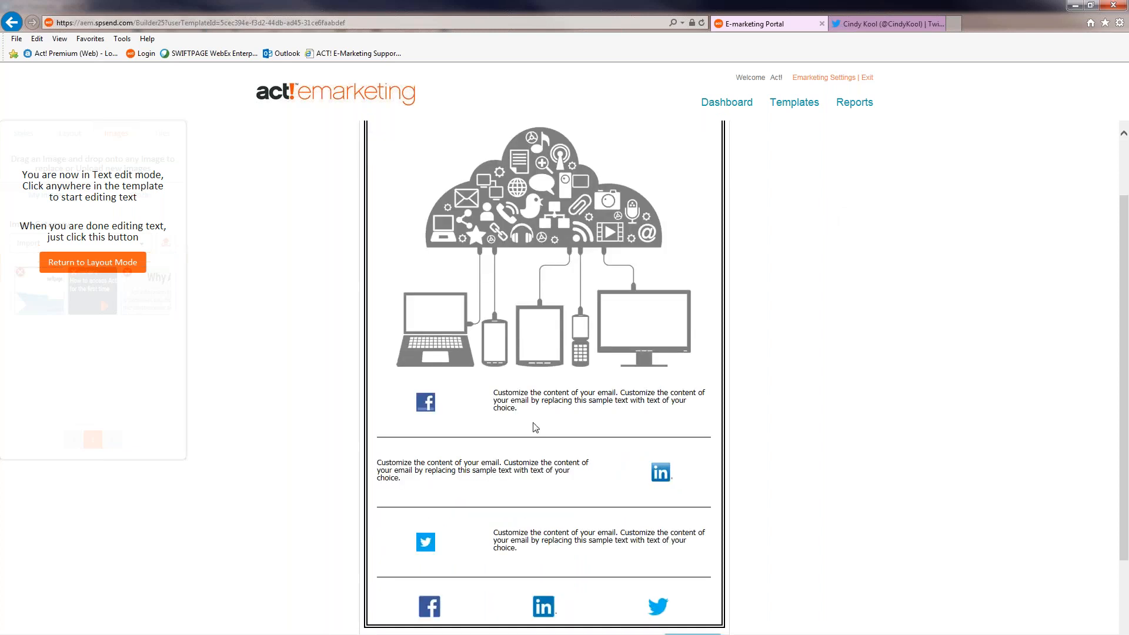
pyautogui.scroll(-4, 535, 427)
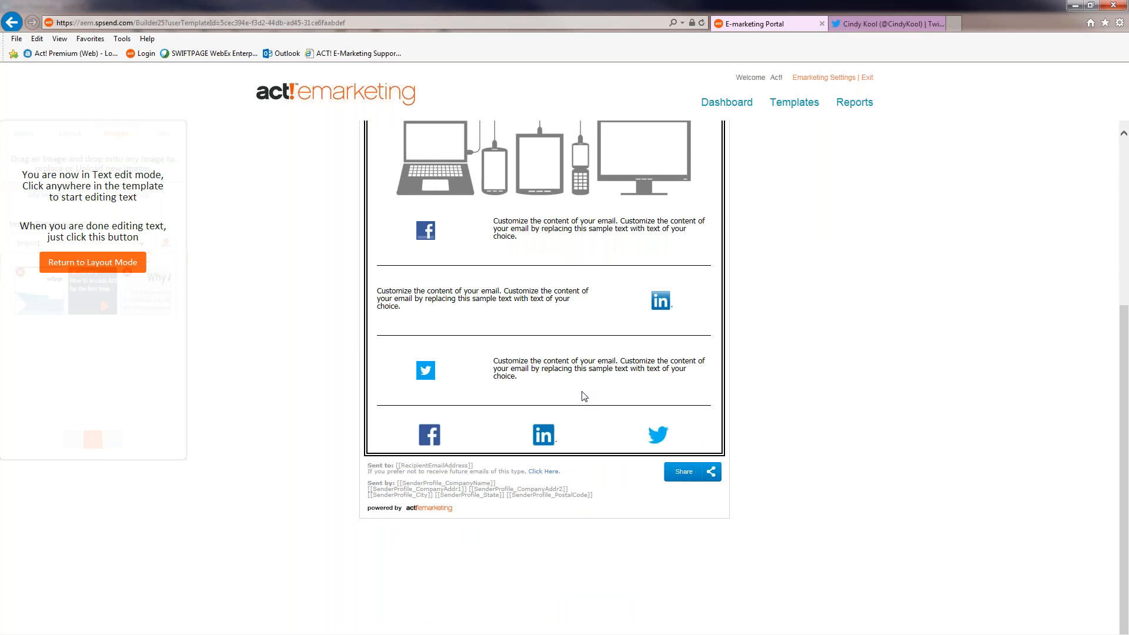
pyautogui.scroll(2, 584, 396)
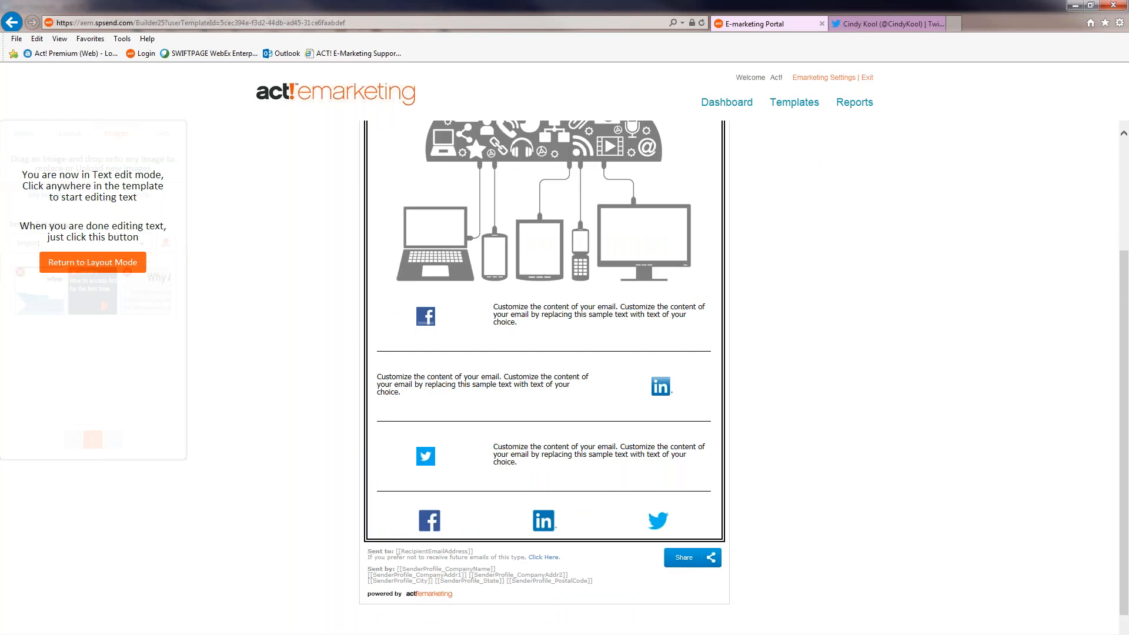
pyautogui.tripleClick(514, 313)
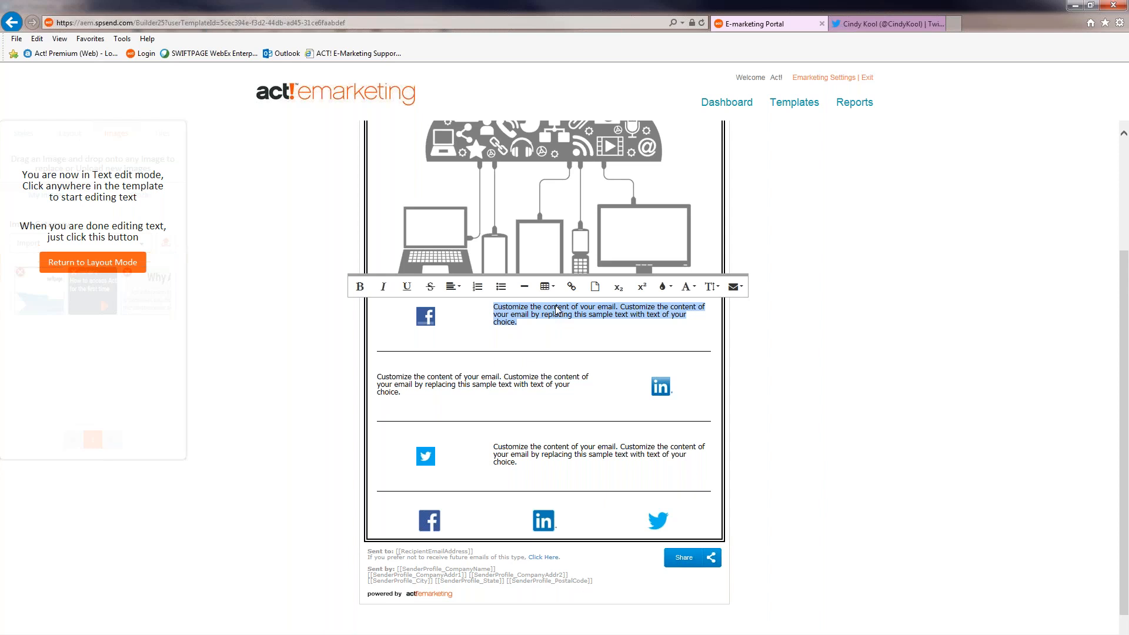
pyautogui.hotkey('ctrl', 'c')
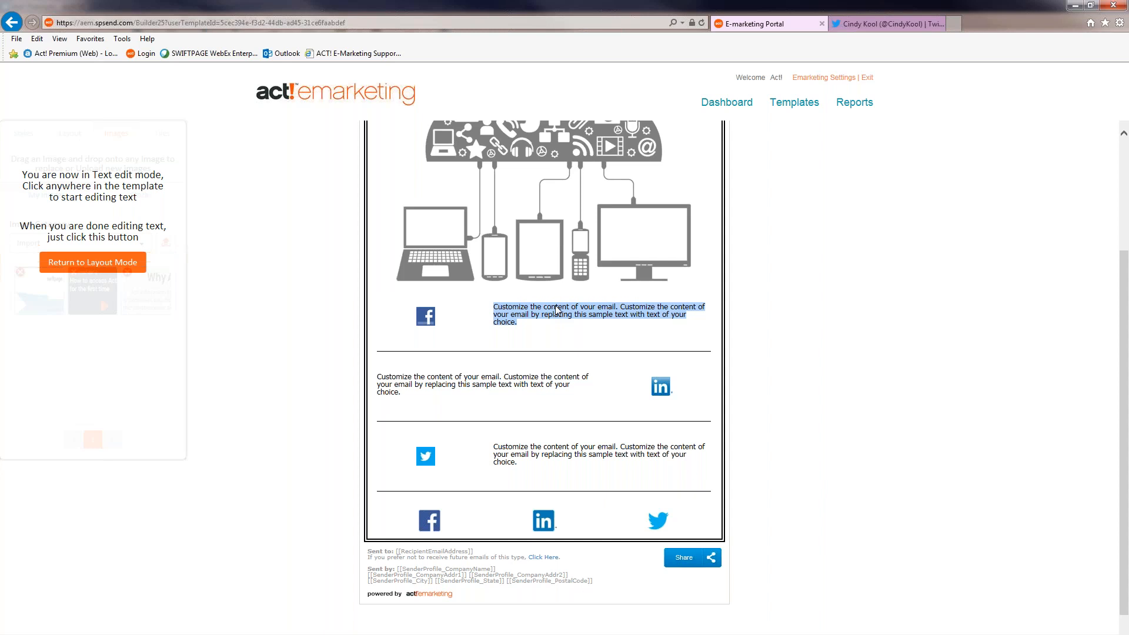
pyautogui.write('Hi')
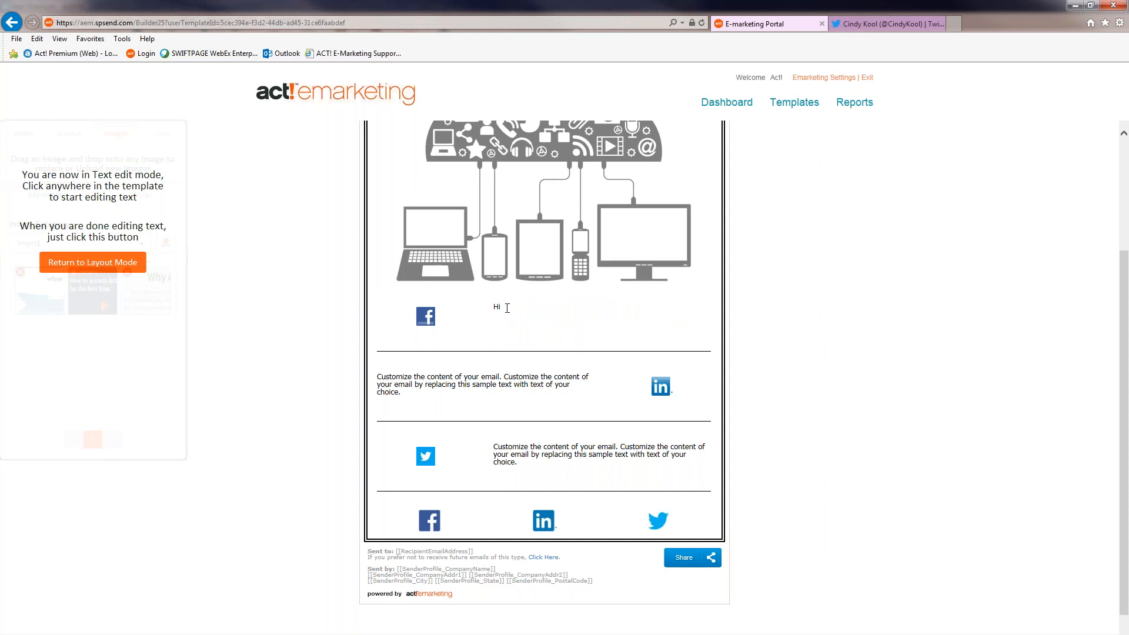
# - Insert the First Name mail merge field after "Hi", add a comma and start a new line
pyautogui.click(505, 307)
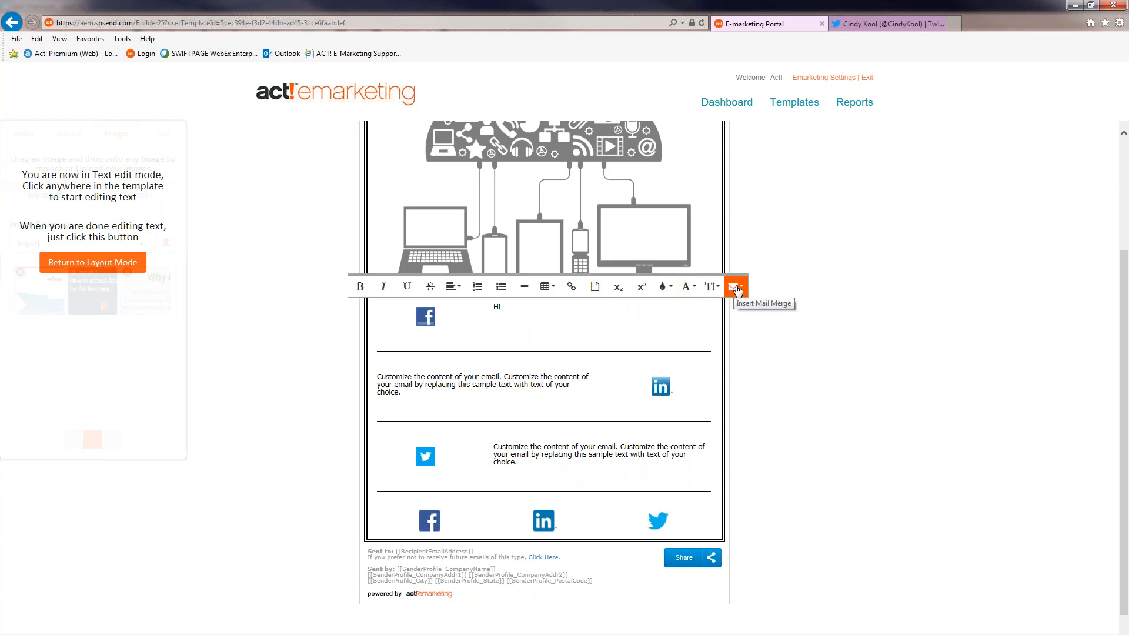
pyautogui.click(733, 288)
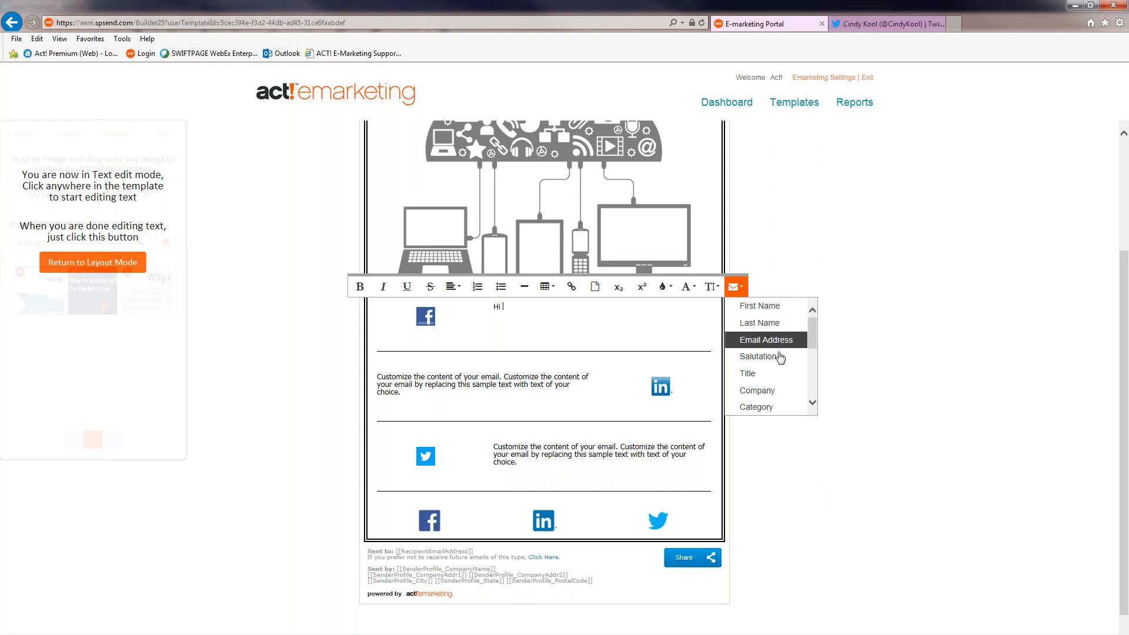
pyautogui.scroll(-1, 789, 402)
pyautogui.scroll(1, 789, 402)
pyautogui.scroll(3, 789, 402)
pyautogui.scroll(-2, 782, 330)
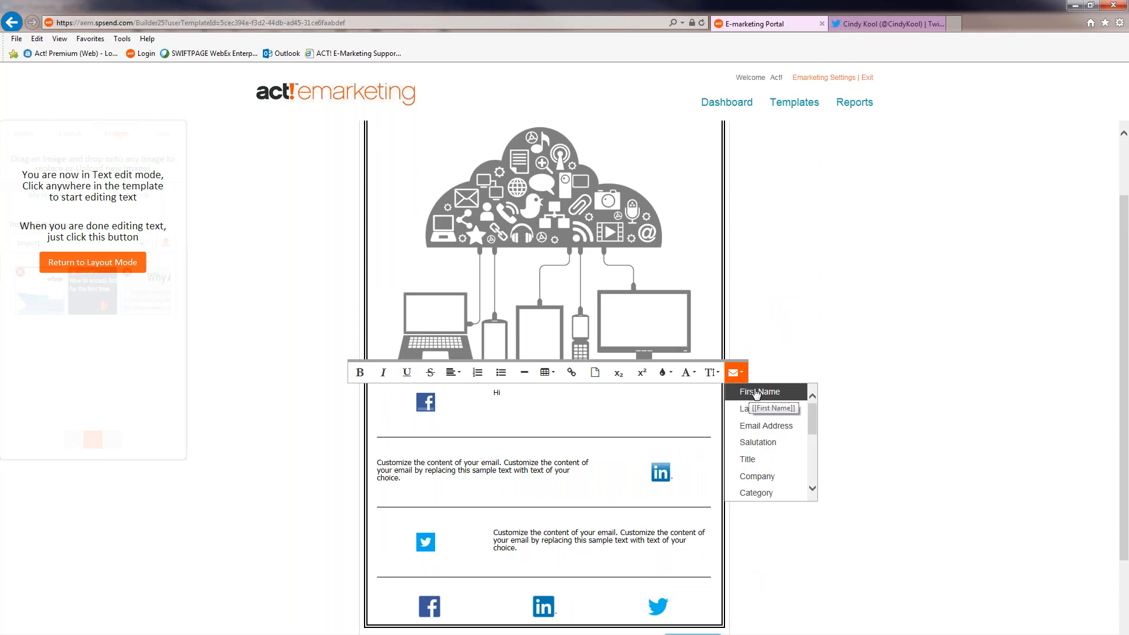
pyautogui.click(757, 392)
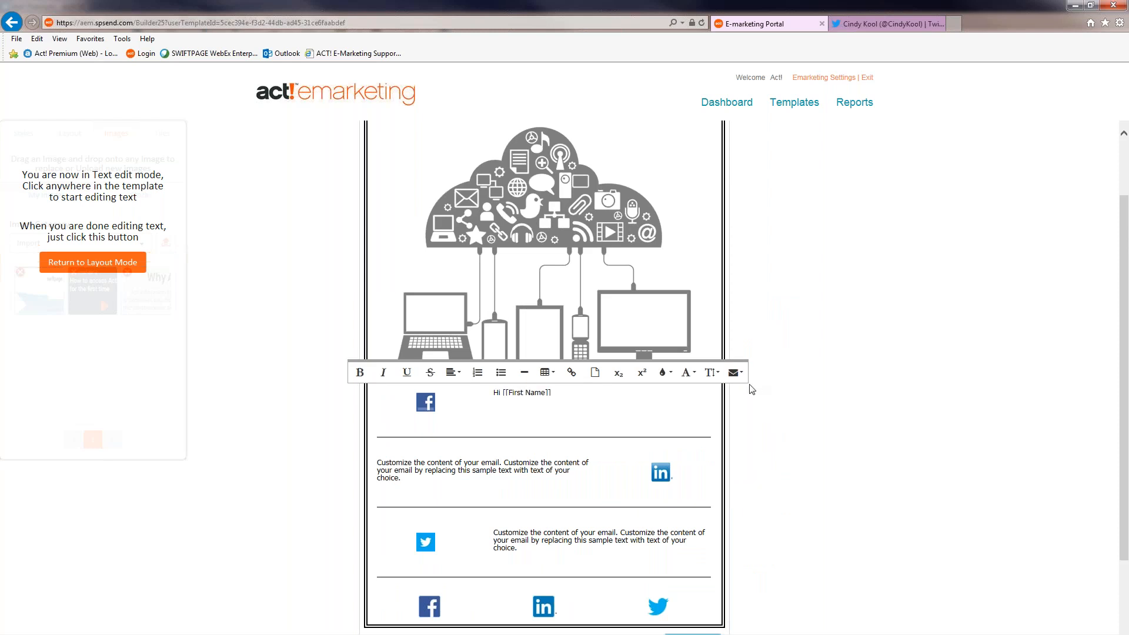
pyautogui.write(',')
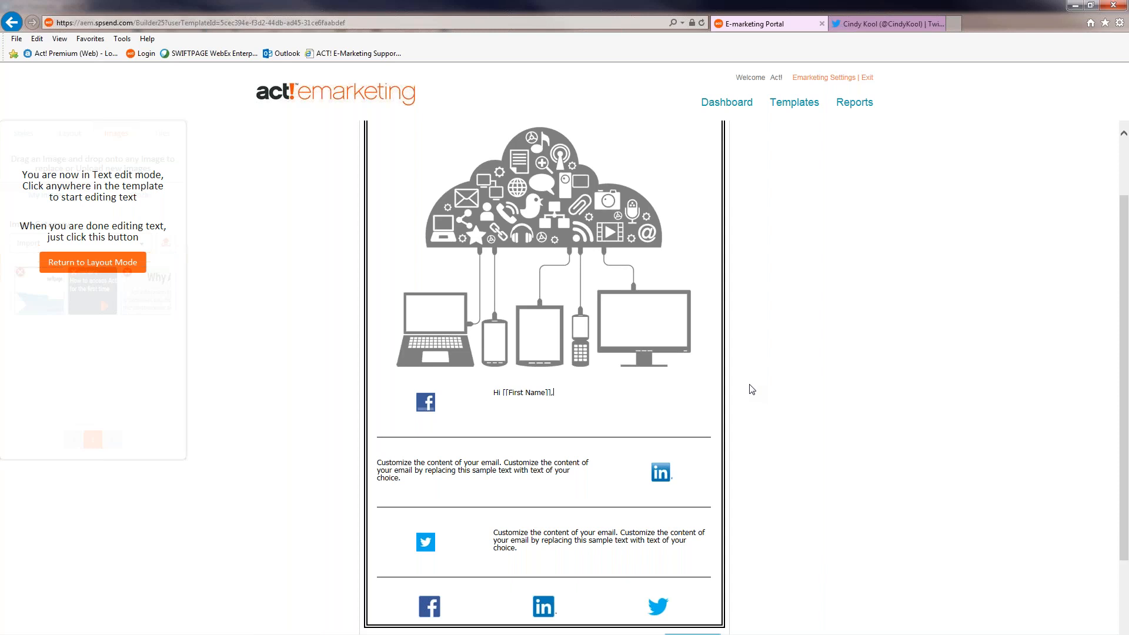
pyautogui.press('Return')
# - Insert a 3 x 3 table below the greeting in the Facebook text block
pyautogui.click(602, 406)
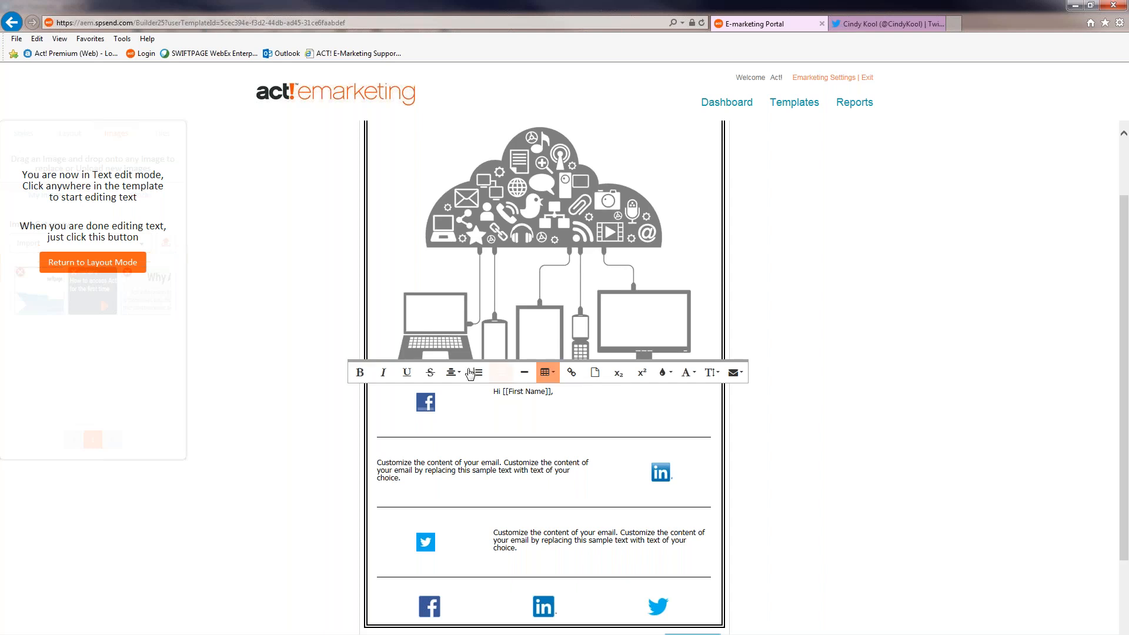
pyautogui.click(453, 374)
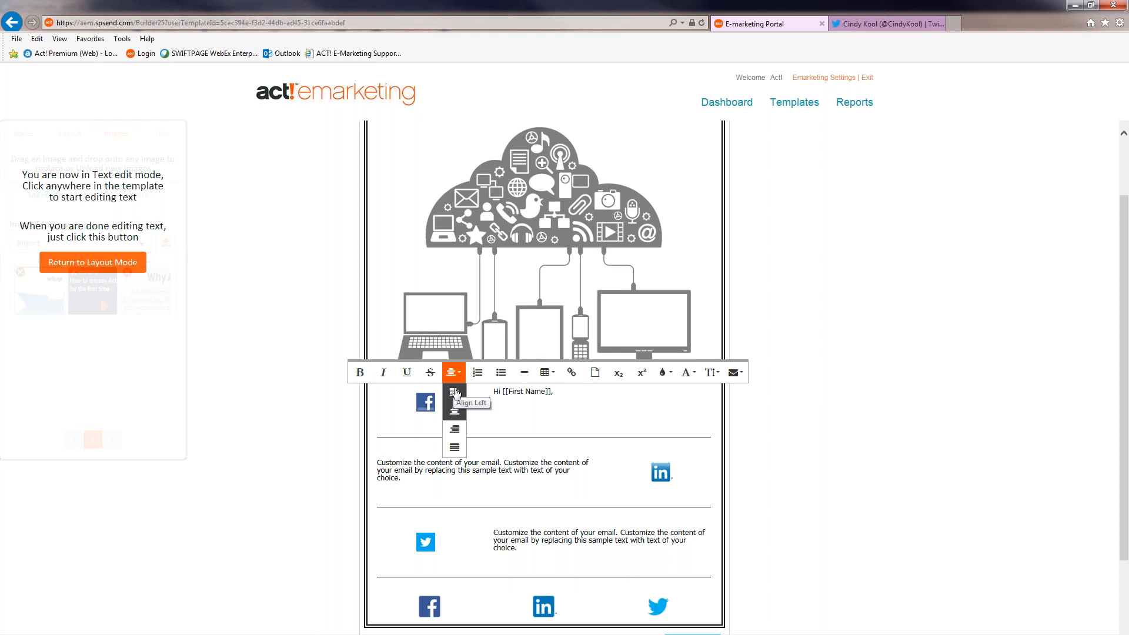
pyautogui.click(556, 374)
pyautogui.moveTo(559, 392)
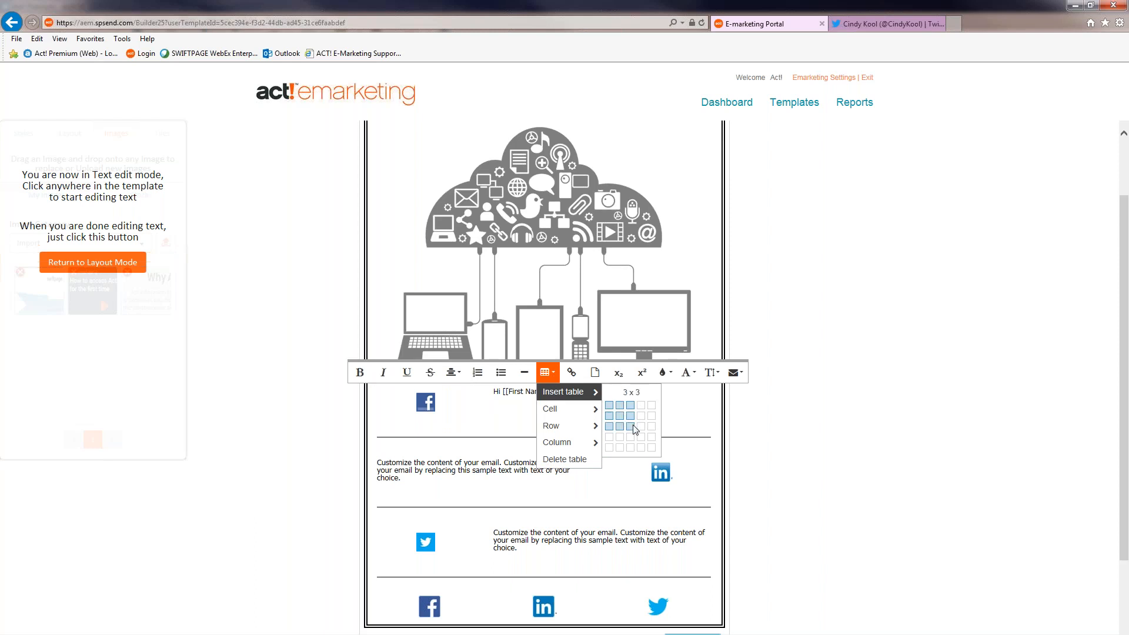
pyautogui.click(632, 426)
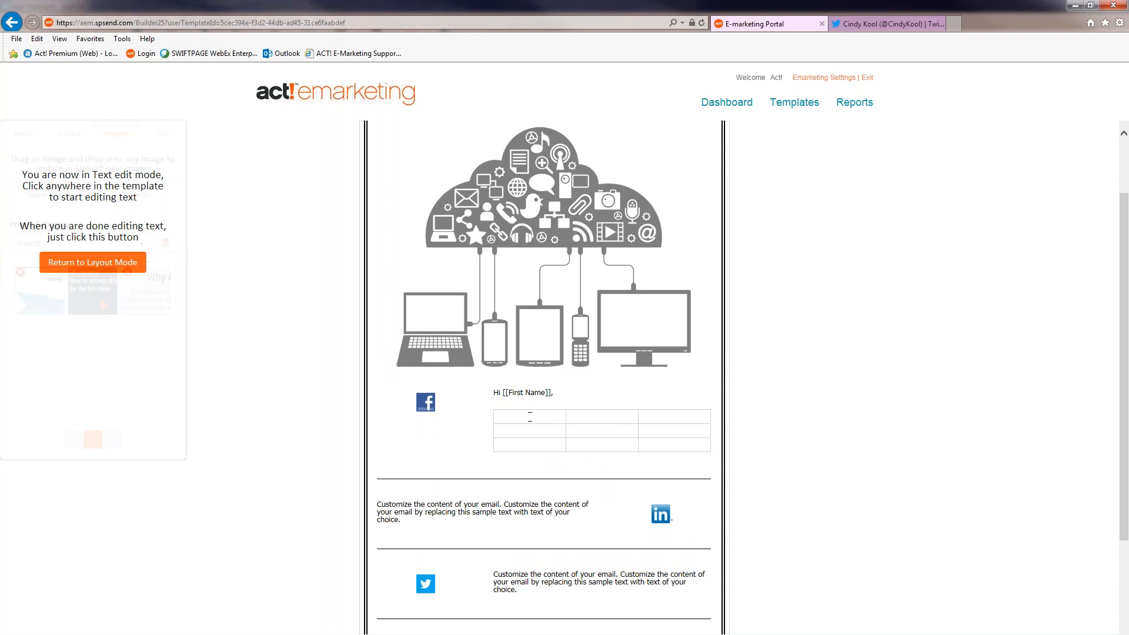
# - Delete the 3 x 3 table below the greeting
pyautogui.click(528, 417)
pyautogui.click(550, 376)
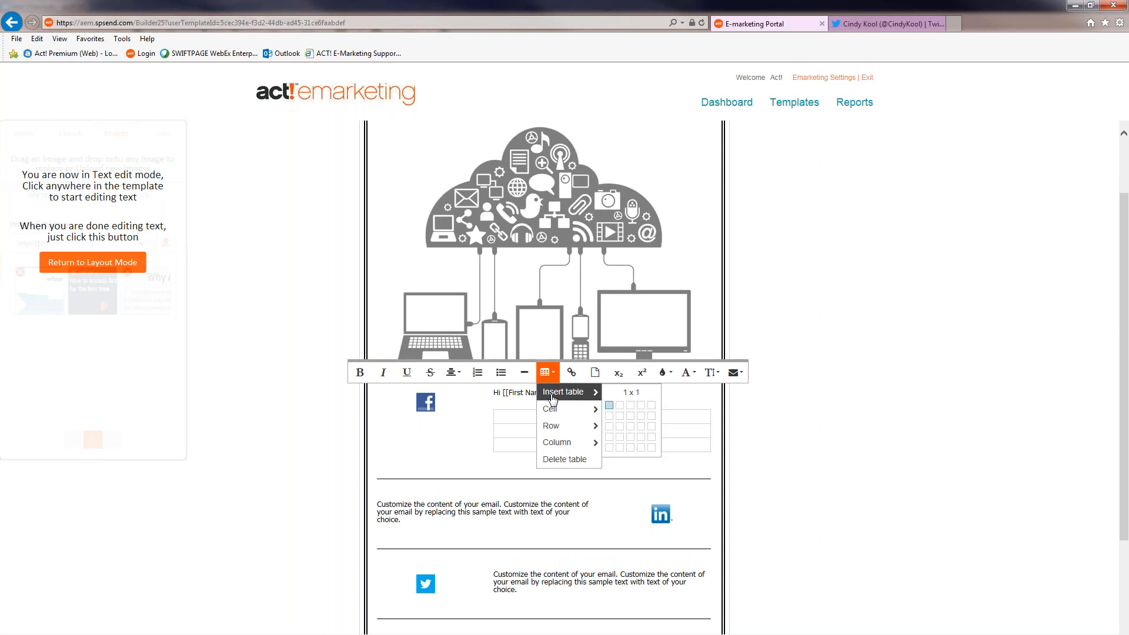
pyautogui.click(564, 459)
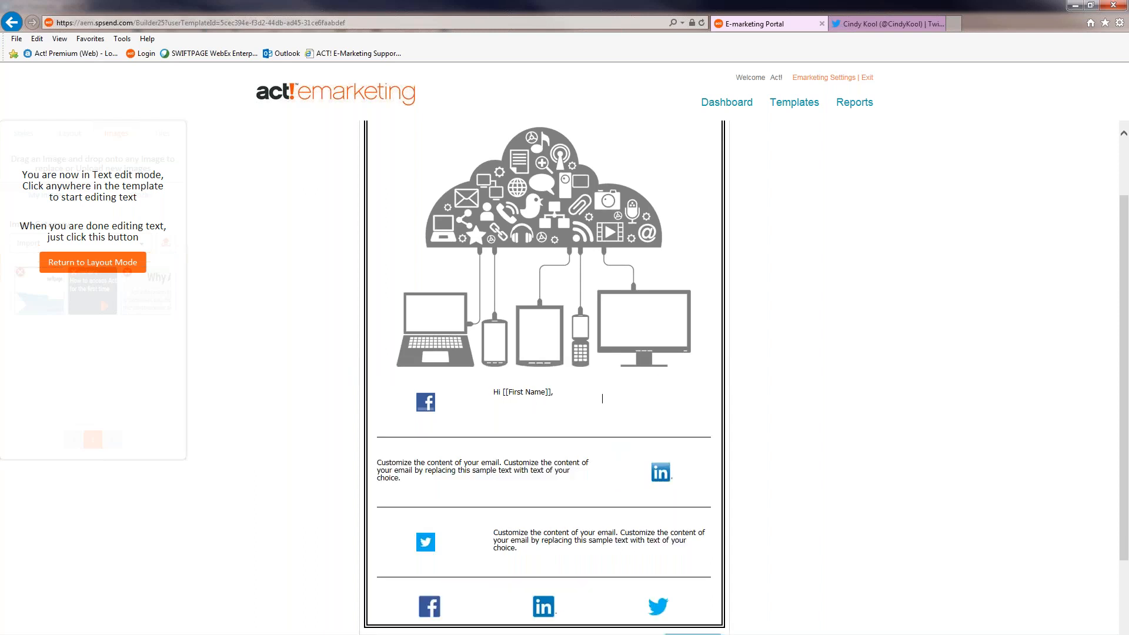
pyautogui.click(602, 398)
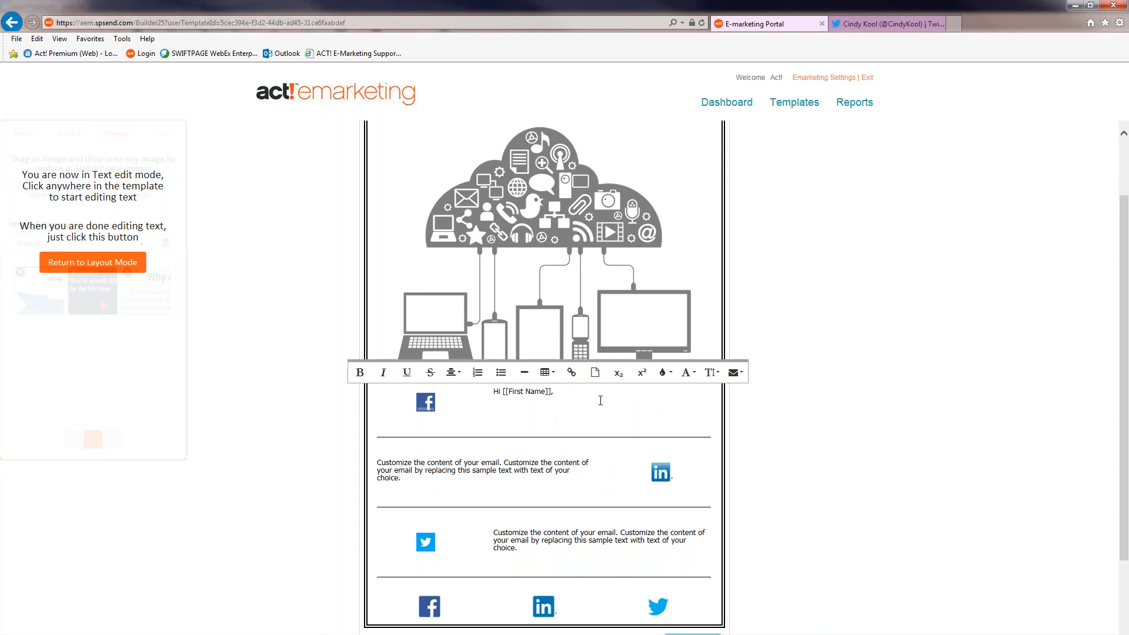
pyautogui.click(670, 374)
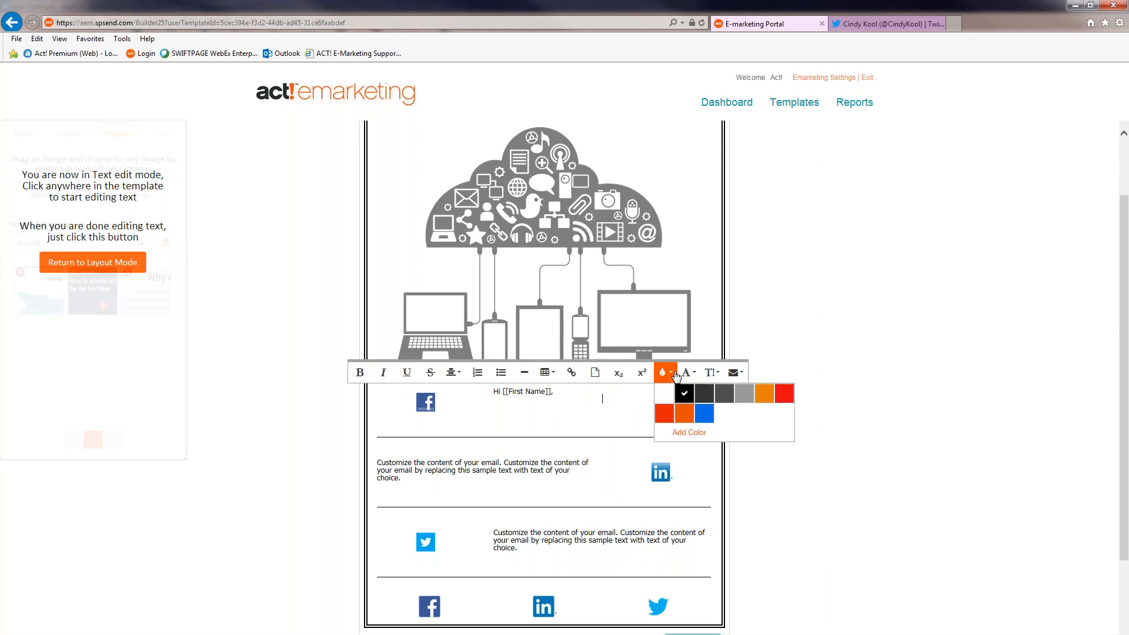
pyautogui.click(594, 430)
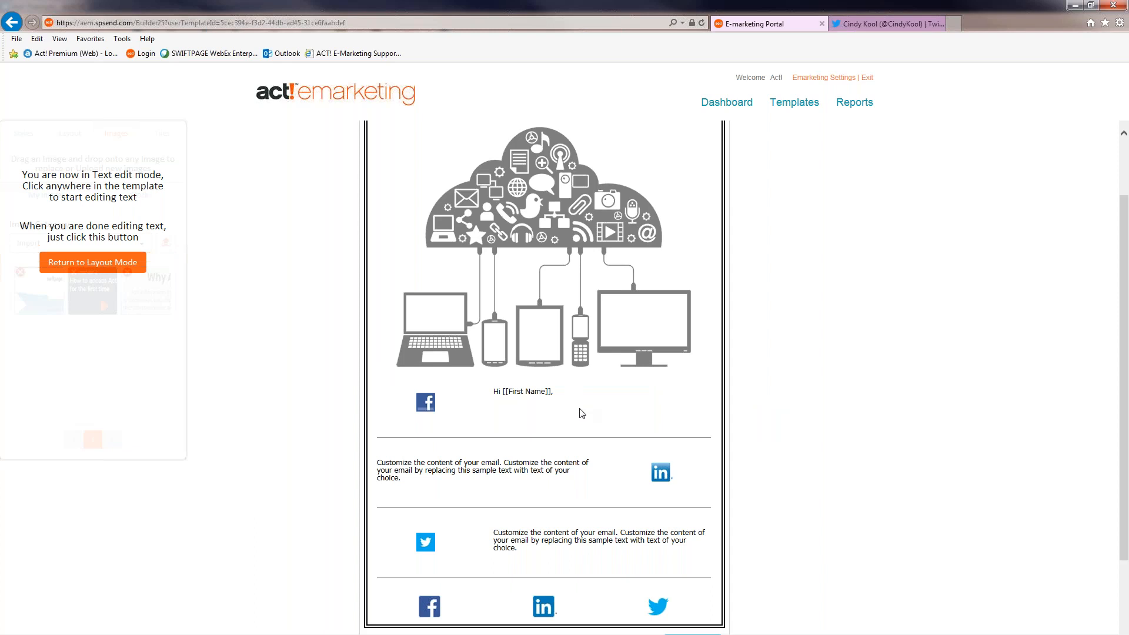
# - Left-align the empty line below the greeting in the Facebook text block
pyautogui.click(563, 403)
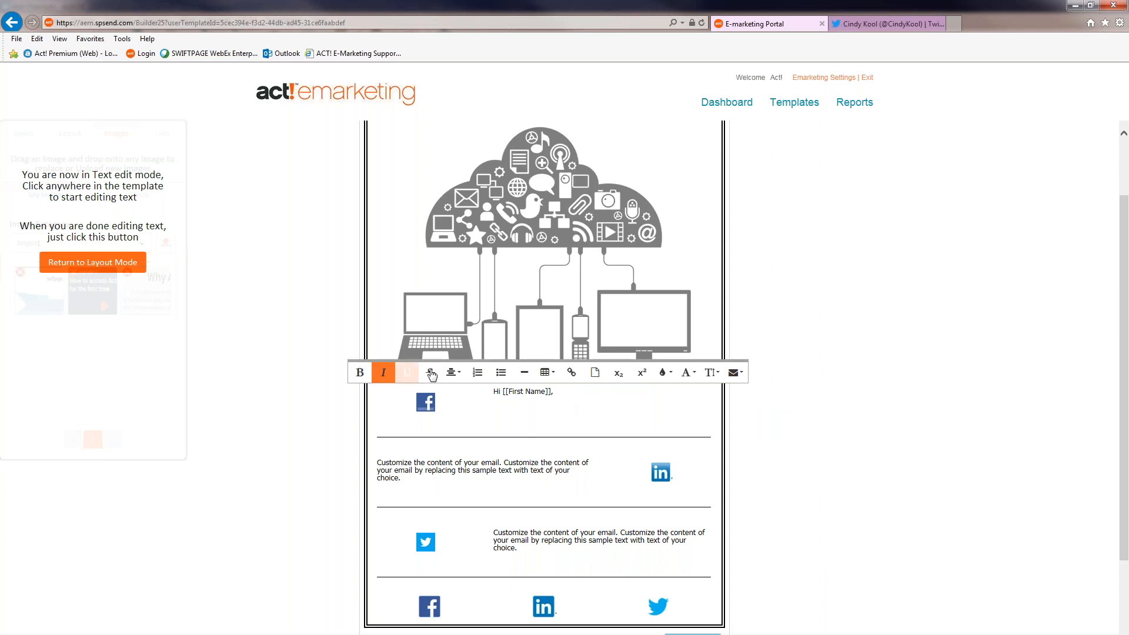
pyautogui.click(457, 376)
pyautogui.click(458, 396)
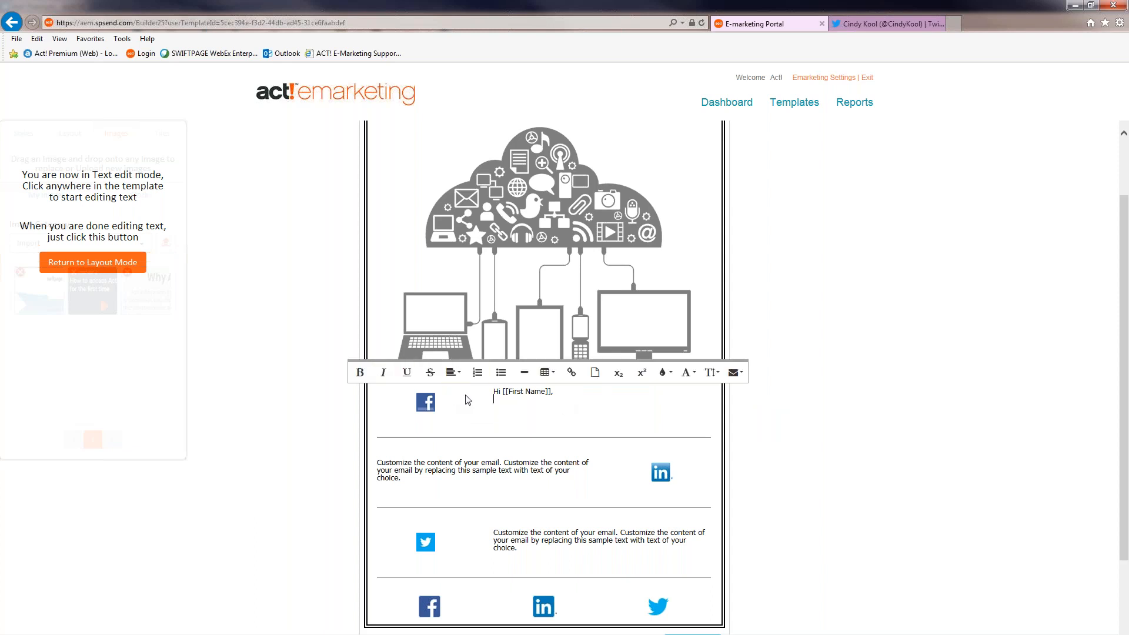
# - Write a paragraph below the greeting thanking the reader for being a valued member and offering social platforms to learn about Act! and Act! emarketing
pyautogui.write('Th')
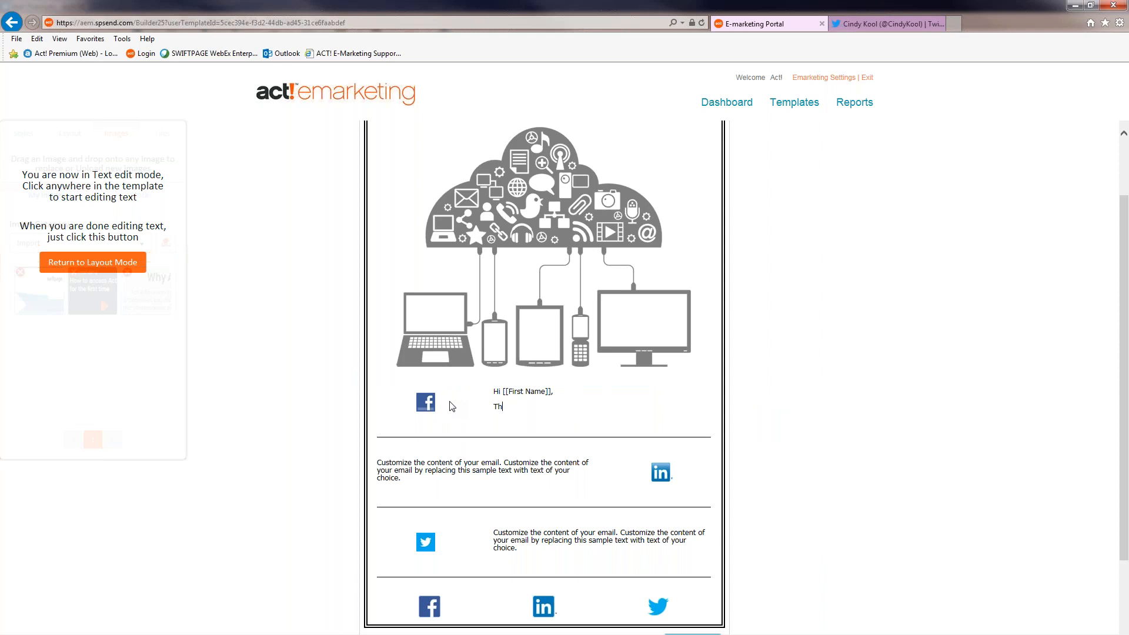
pyautogui.write('ank yo ufor')
pyautogui.press('BackSpace')
pyautogui.press('BackSpace')
pyautogui.press('BackSpace')
pyautogui.press('BackSpace')
pyautogui.press('BackSpace')
pyautogui.press('BackSpace')
pyautogui.write('u for being a valued member. We would like to sha')
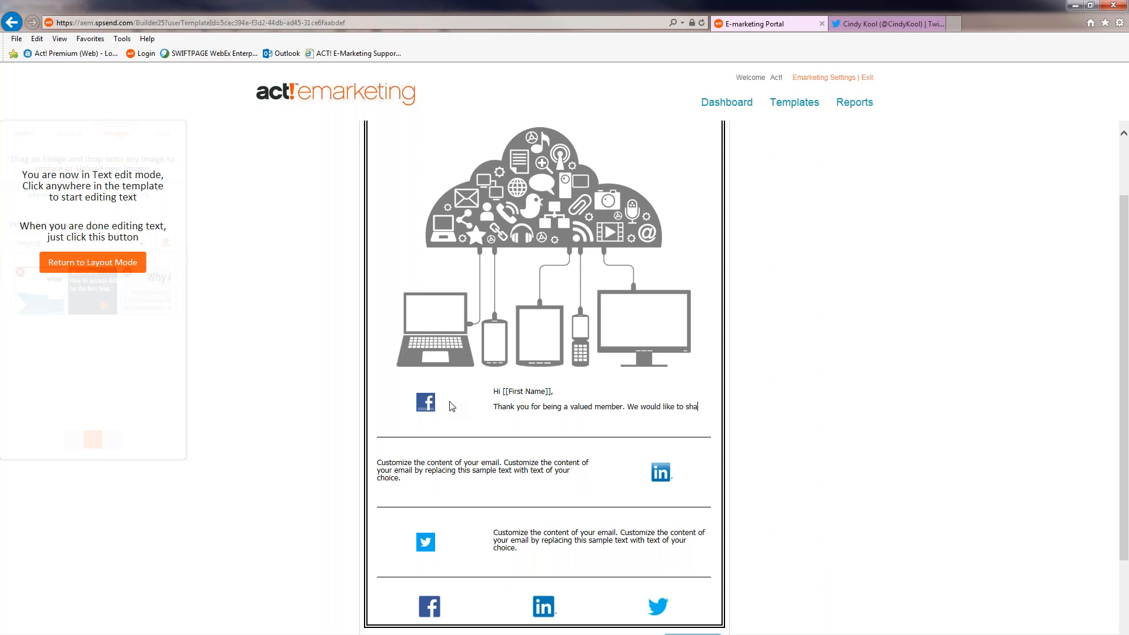
pyautogui.write('re our social plat')
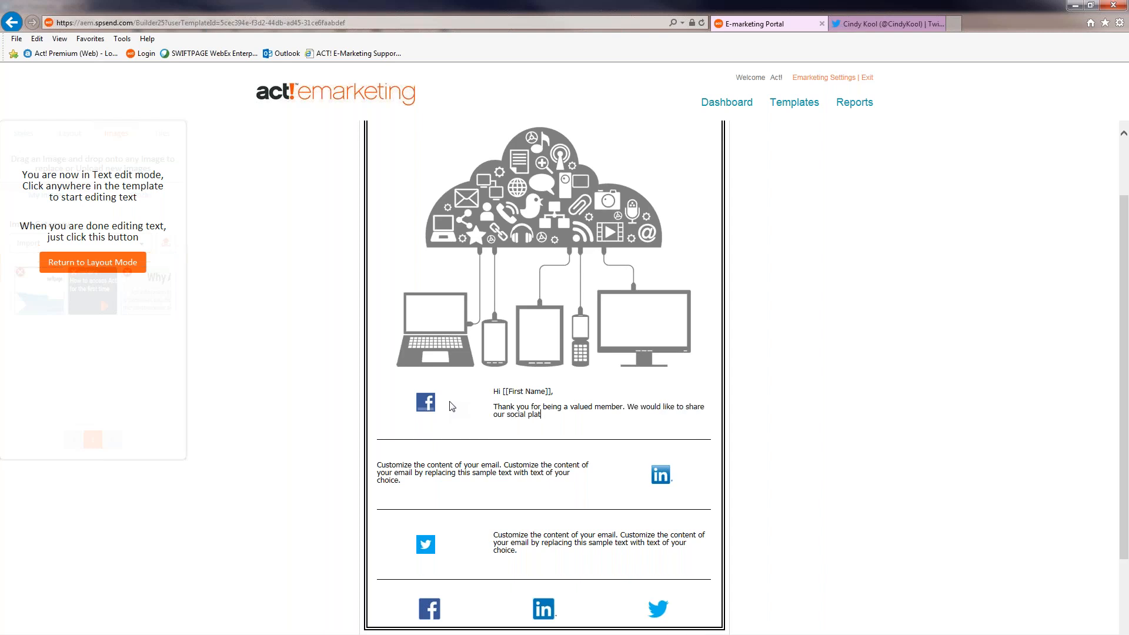
pyautogui.write('ofrms with you to learn morea bout Act! and Act! emarketing.')
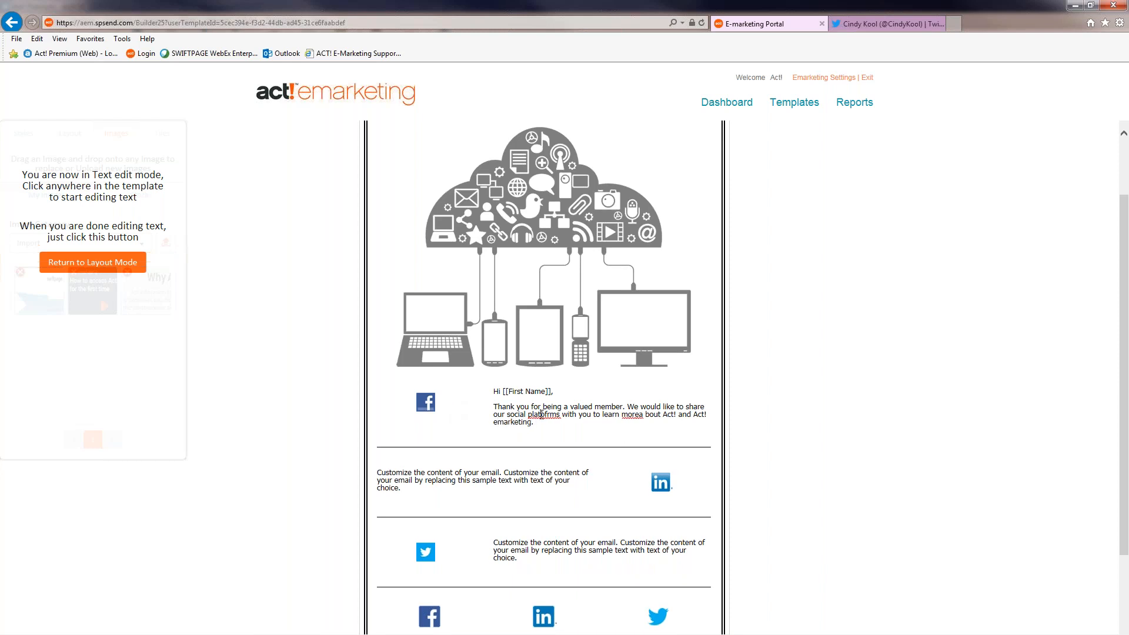
# - Correct the misspellings in the new paragraph so it reads "platforms" and "more about"
pyautogui.rightClick(559, 414)
pyautogui.click(611, 423)
pyautogui.click(639, 415)
pyautogui.press('Right')
pyautogui.press('Delete')
# - Change the text color of the word "with" in the Facebook text block to orange-red
pyautogui.doubleClick(568, 414)
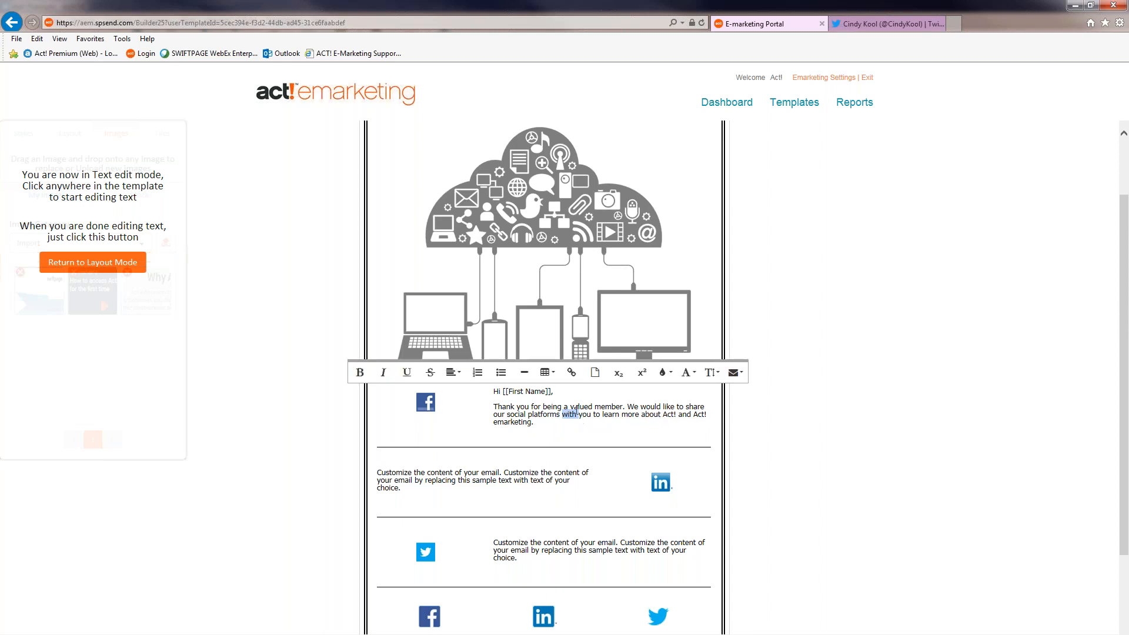
pyautogui.click(665, 373)
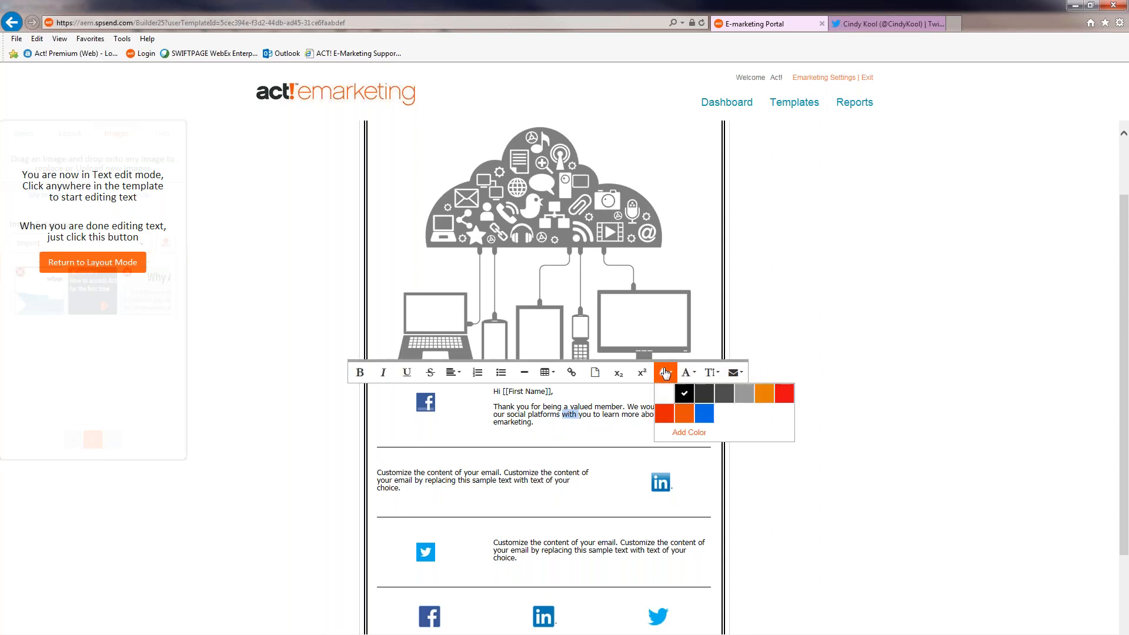
pyautogui.click(673, 415)
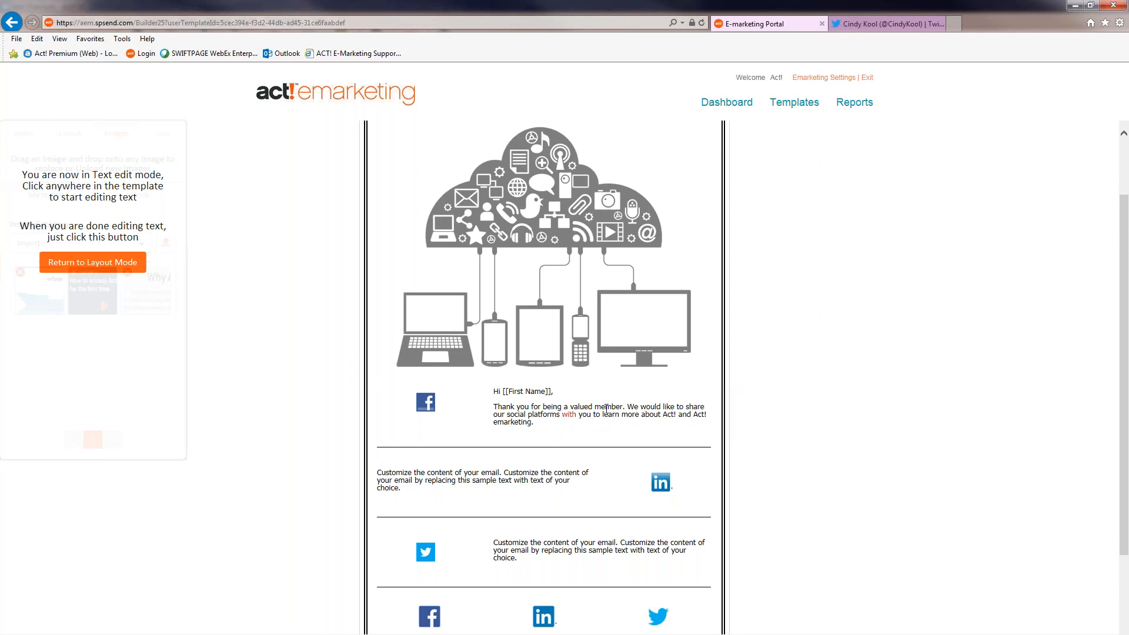
# - Examine the font and size options for the word "member" and the remaining text blocks and footer of the template
pyautogui.doubleClick(606, 407)
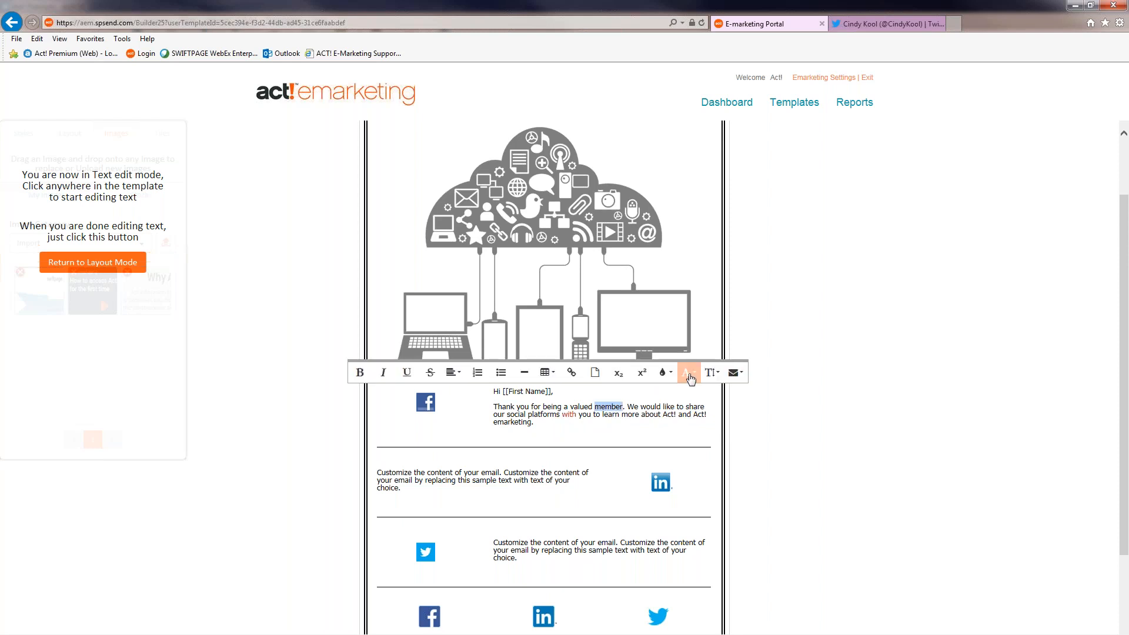
pyautogui.click(687, 372)
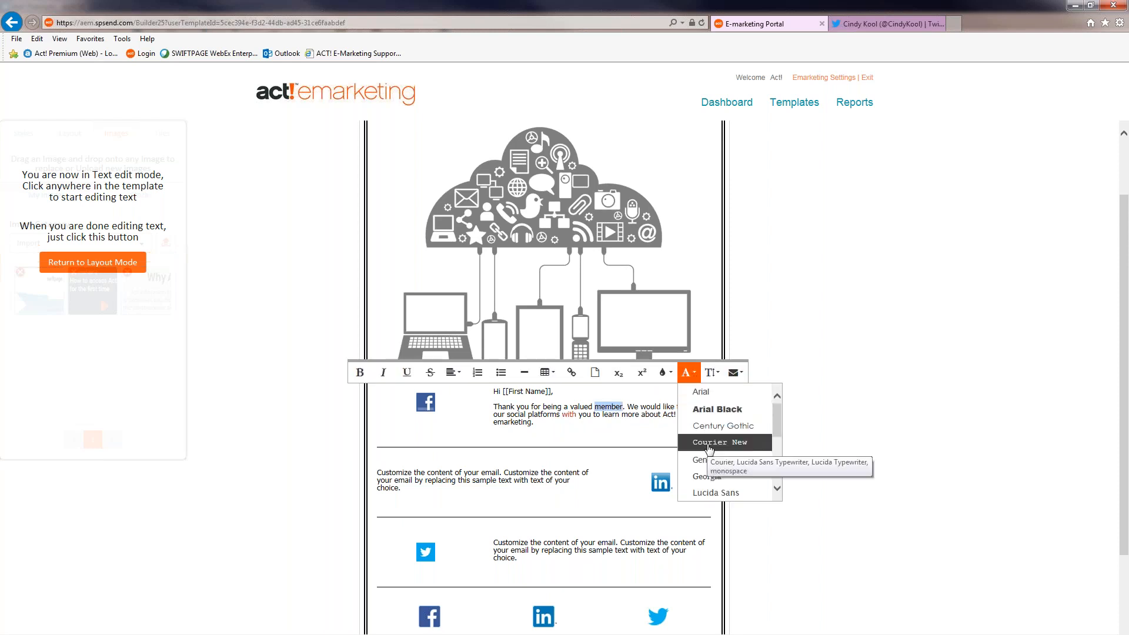
pyautogui.click(711, 373)
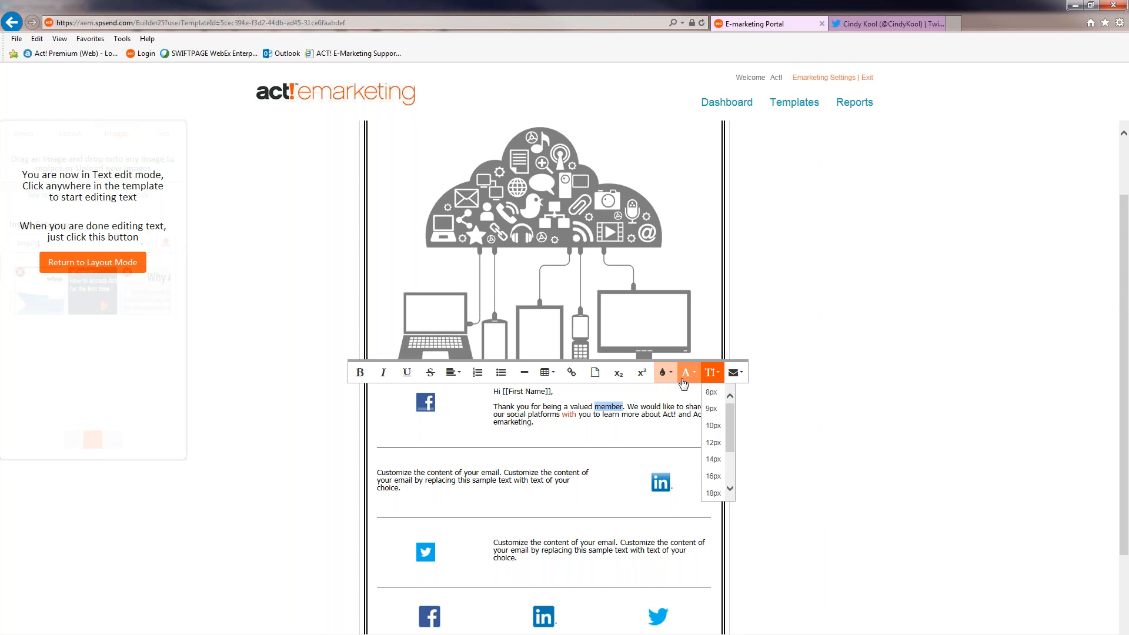
pyautogui.click(685, 372)
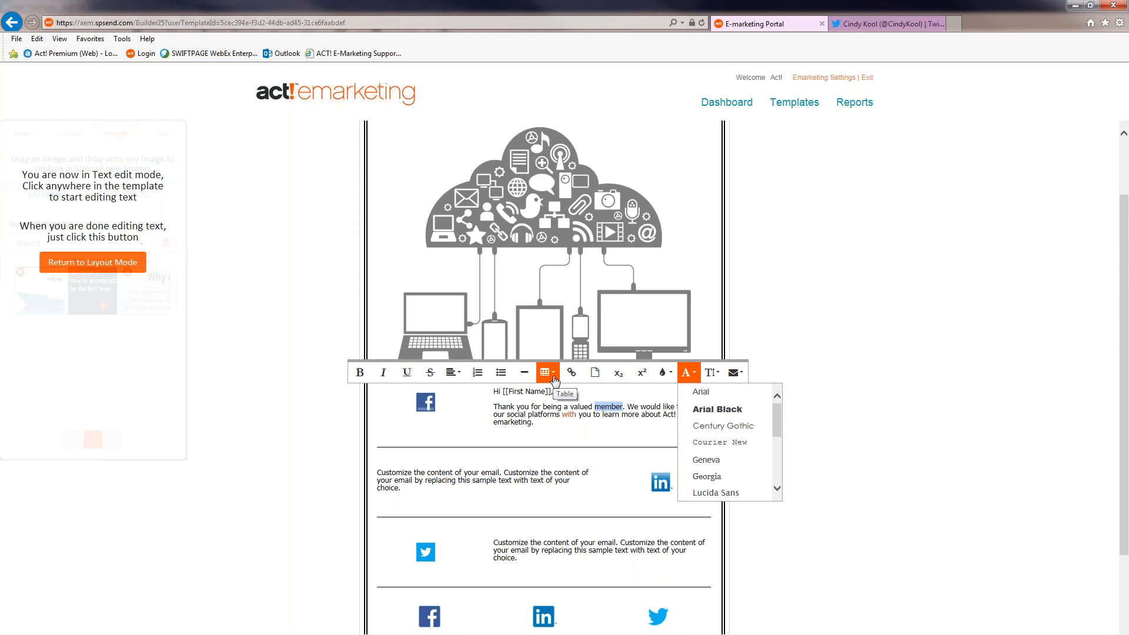
pyautogui.click(550, 435)
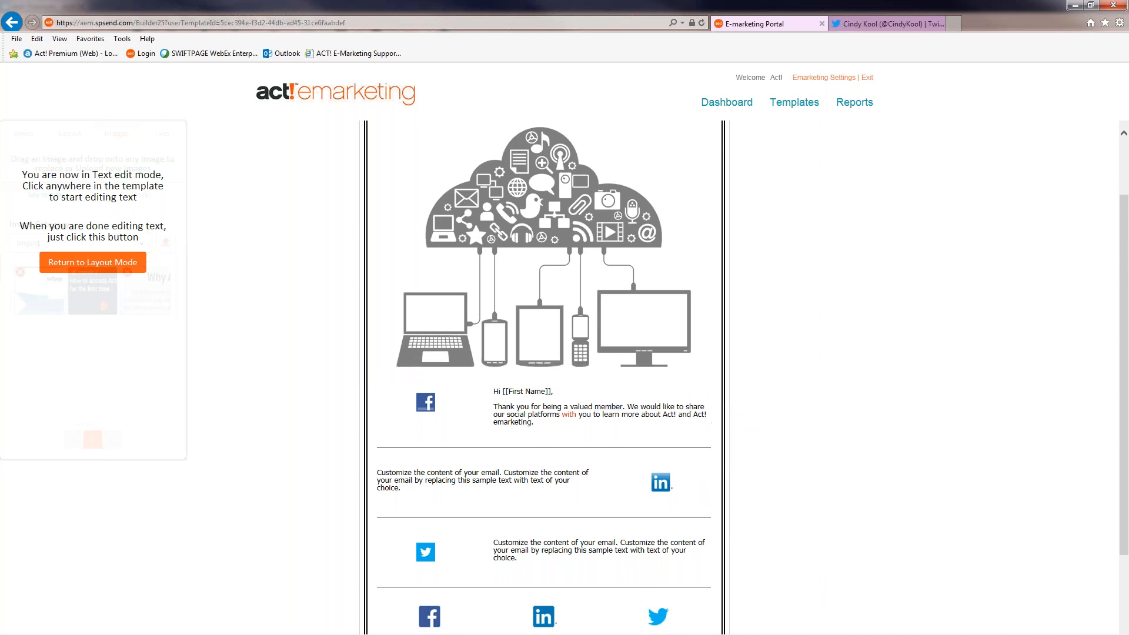
pyautogui.scroll(-3, 590, 442)
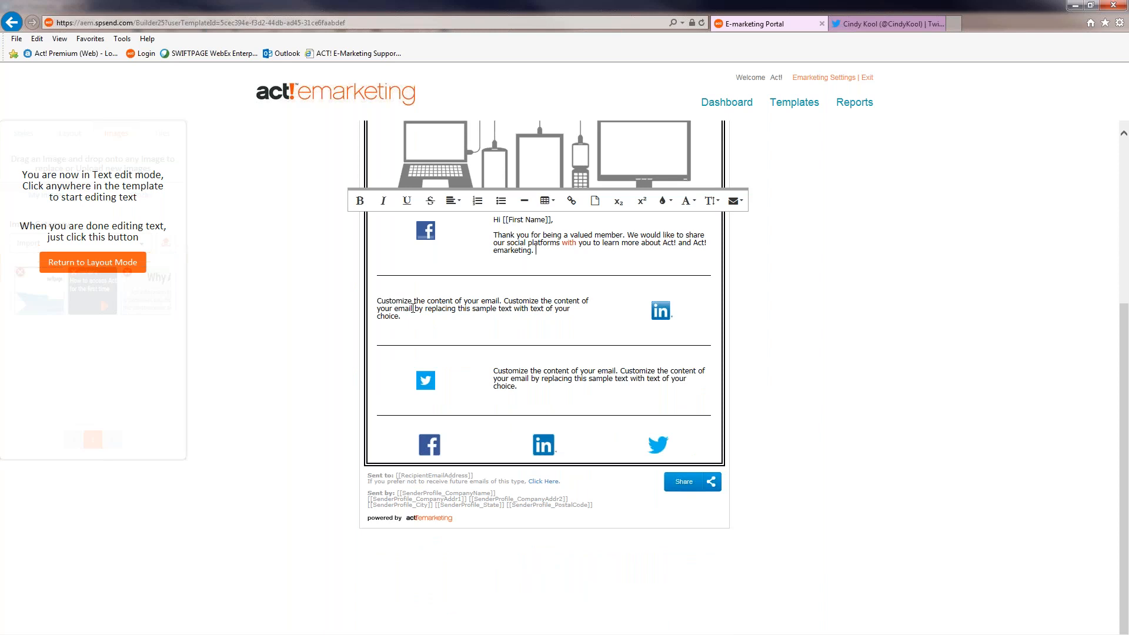
pyautogui.click(486, 303)
pyautogui.click(508, 381)
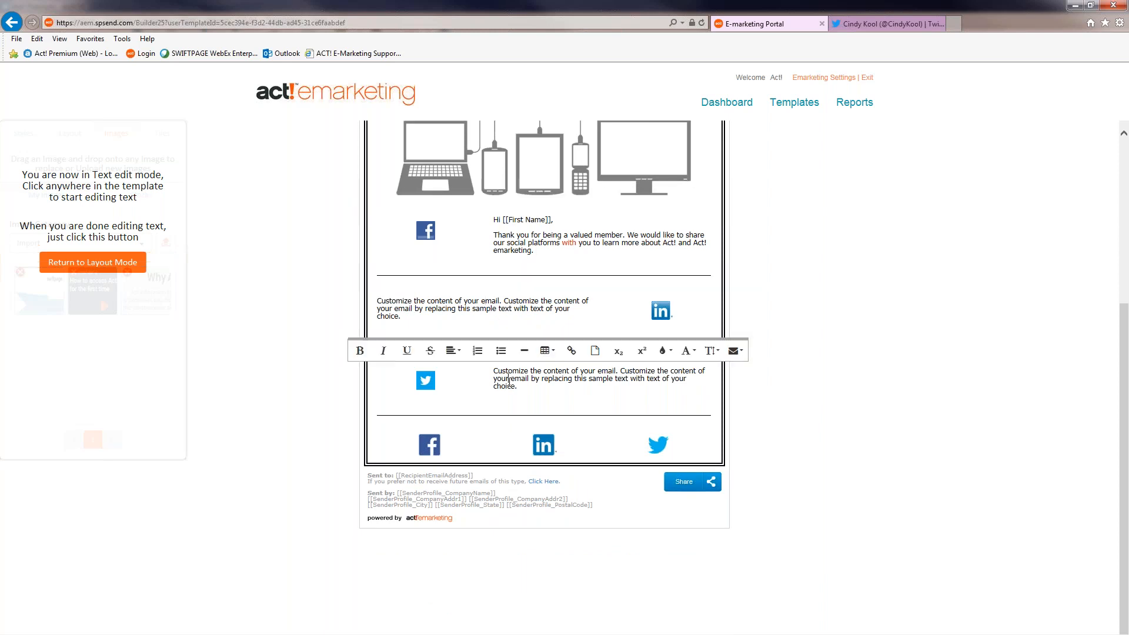
pyautogui.scroll(-1, 509, 384)
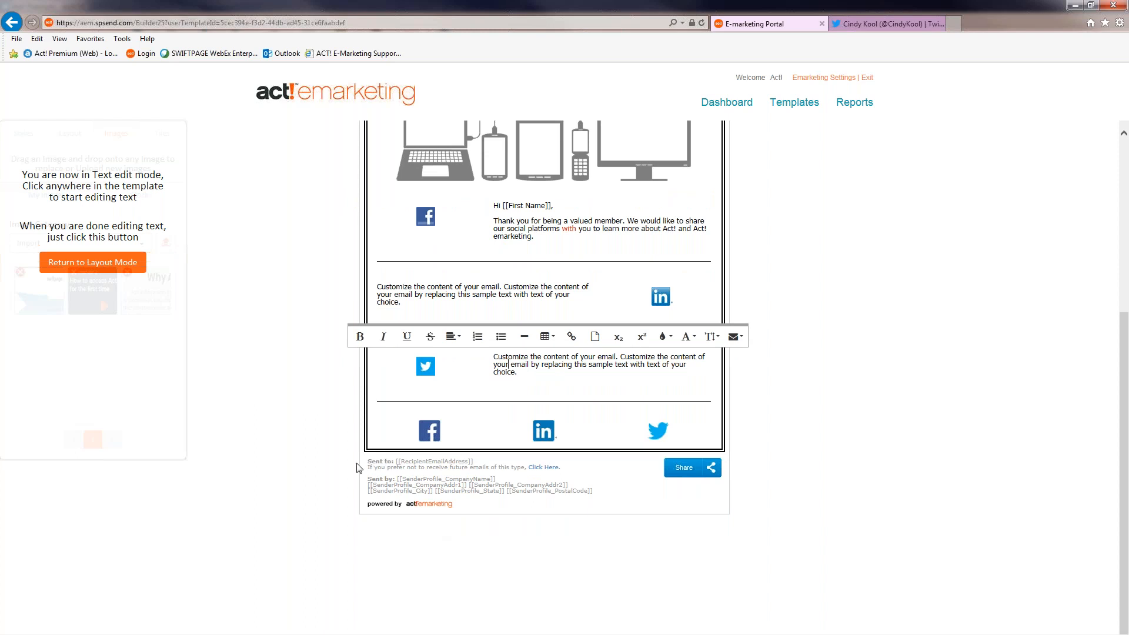
pyautogui.moveTo(367, 461); pyautogui.dragTo(474, 462)
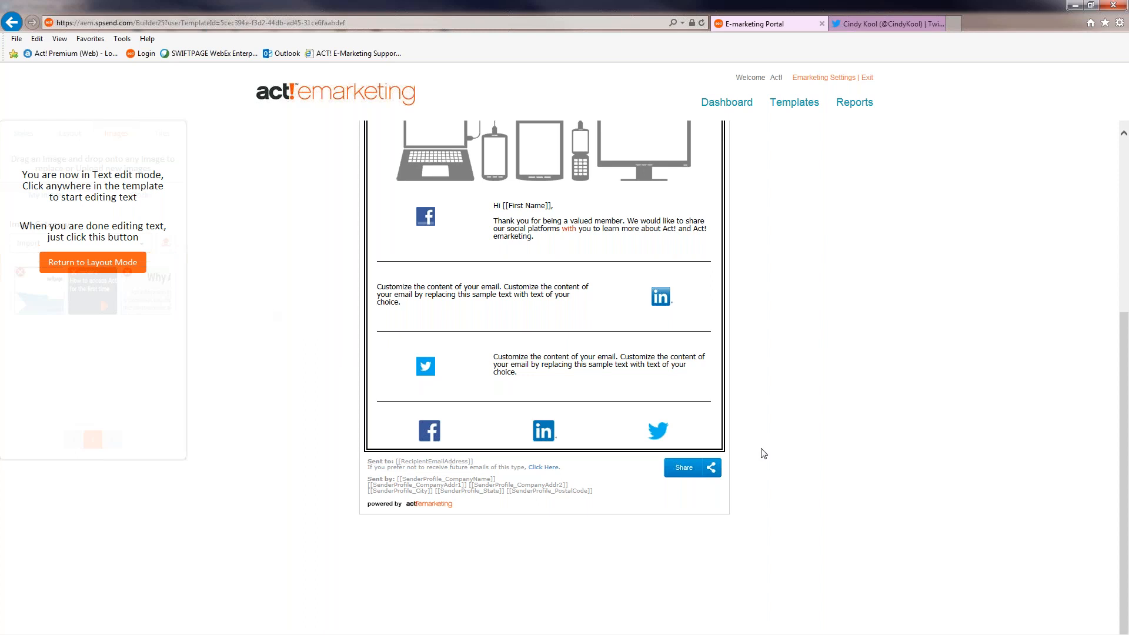
# - Return to layout mode, then save the Fall 2017 template and exit the builder
pyautogui.scroll(2, 761, 453)
pyautogui.scroll(3, 766, 451)
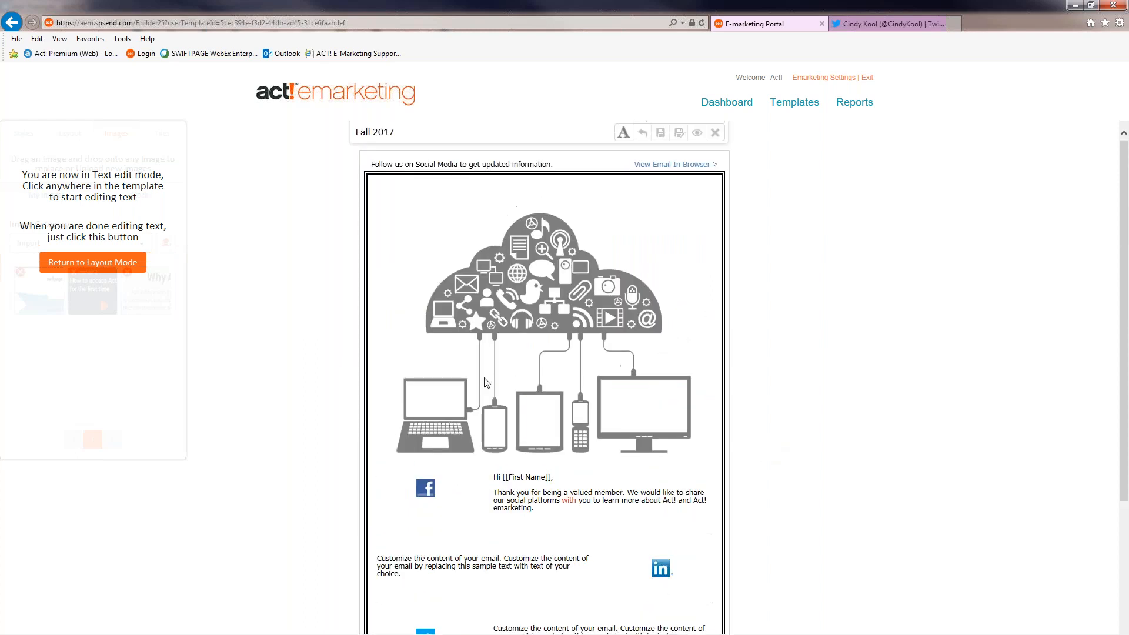
pyautogui.click(91, 265)
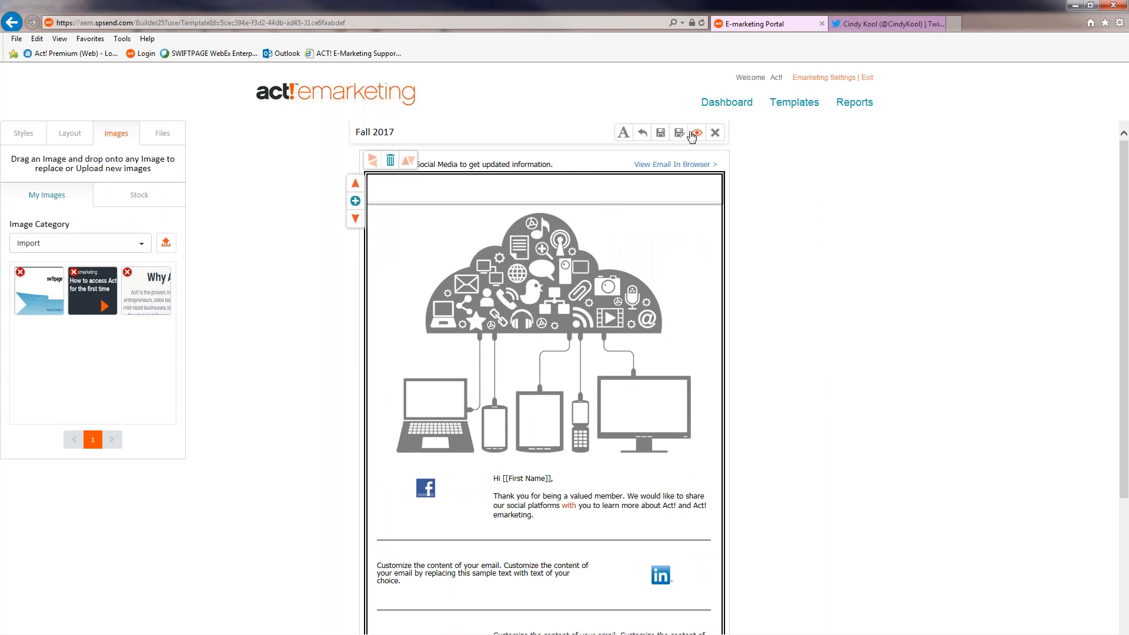
pyautogui.click(661, 133)
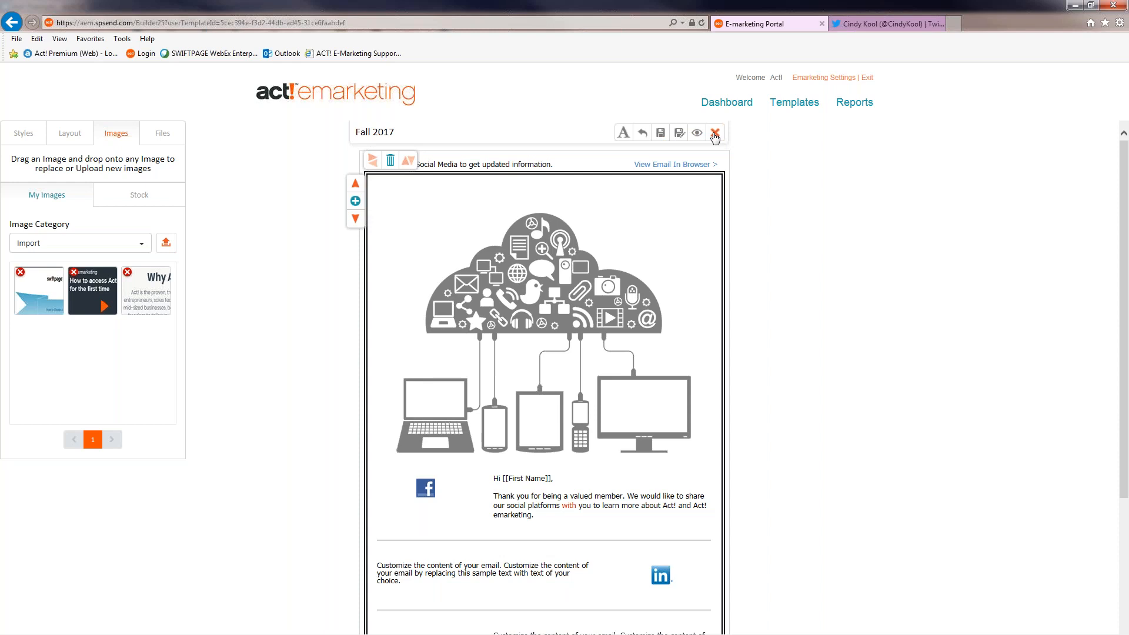
pyautogui.click(715, 135)
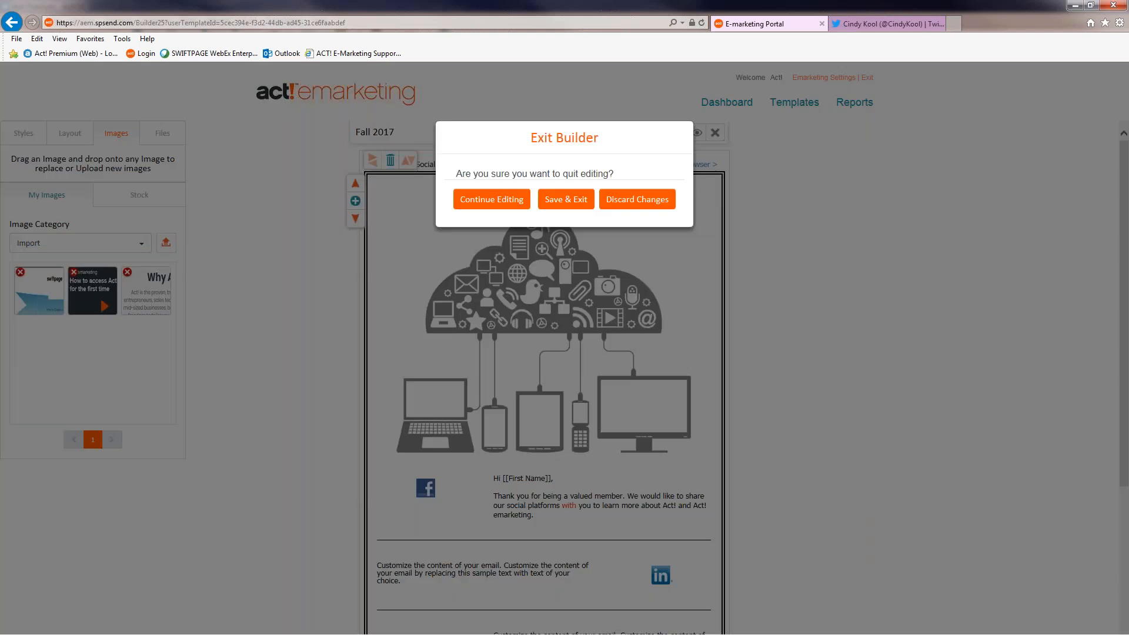
pyautogui.click(581, 203)
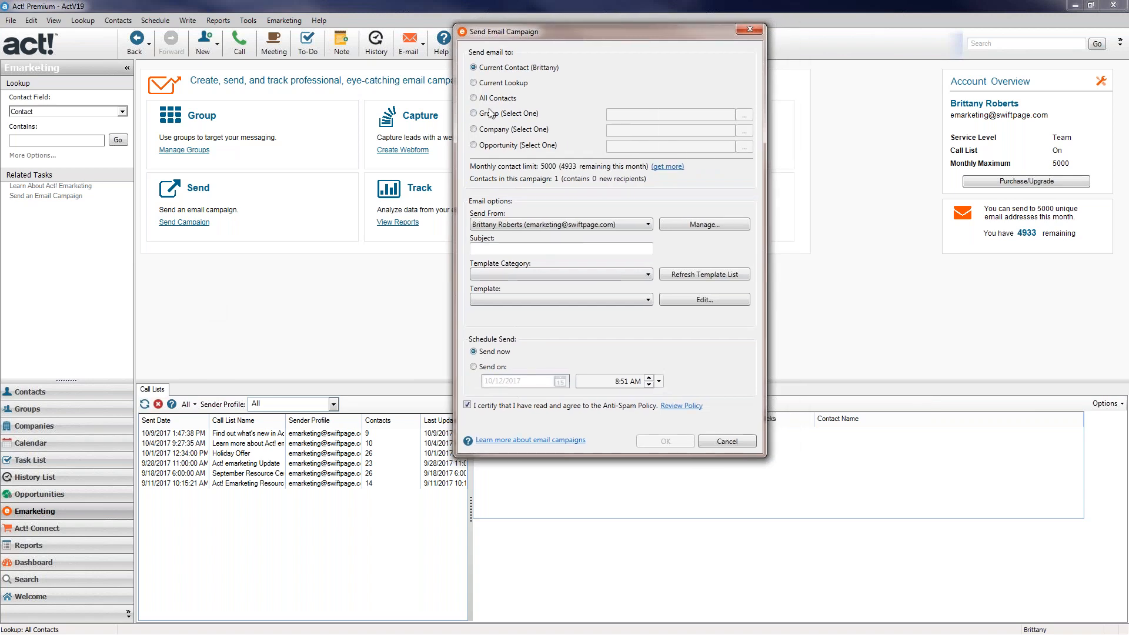
# - In the Act! Premium email campaign, choose all contacts as recipients and enter the subject "Follow us on Social Media"
pyautogui.click(474, 97)
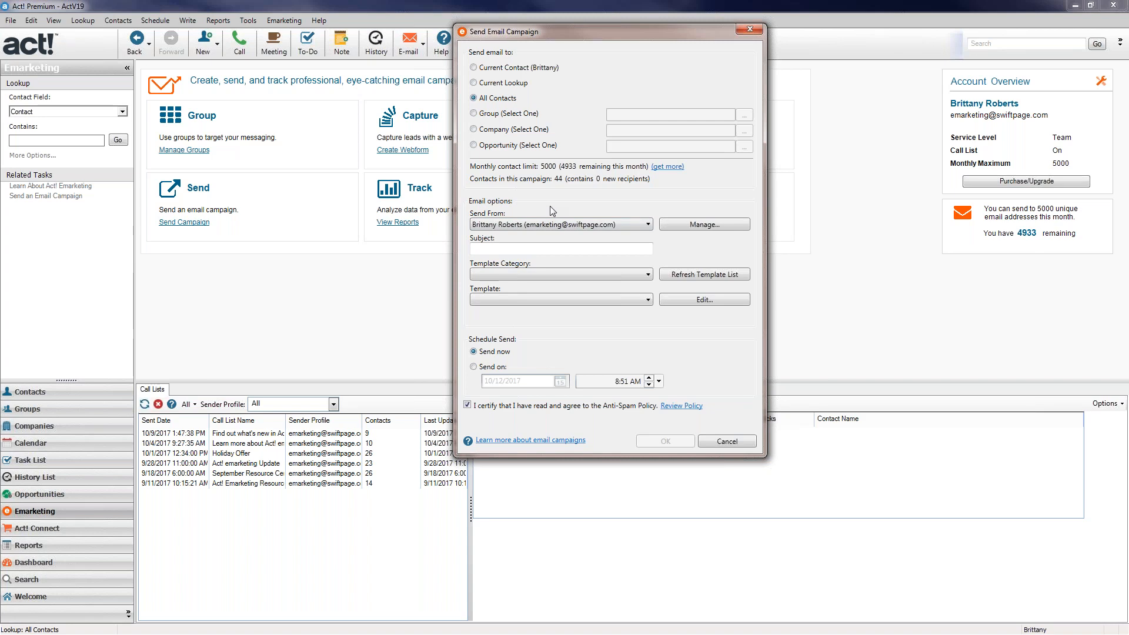
pyautogui.click(533, 249)
pyautogui.write('Follow us on S')
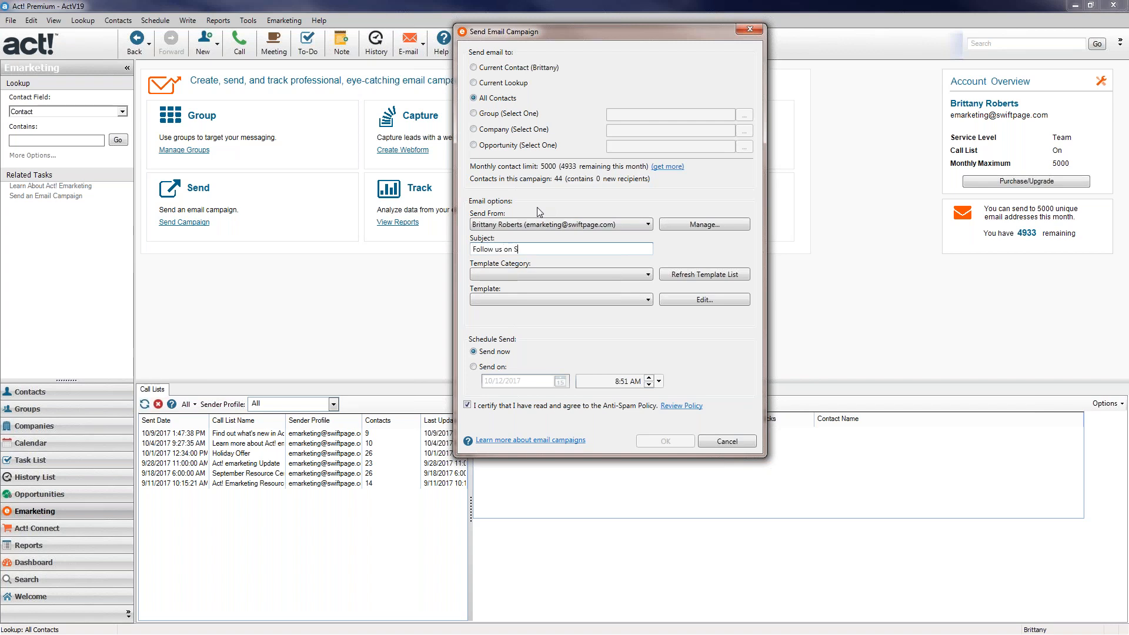
pyautogui.write('ocial Media')
pyautogui.write('***')
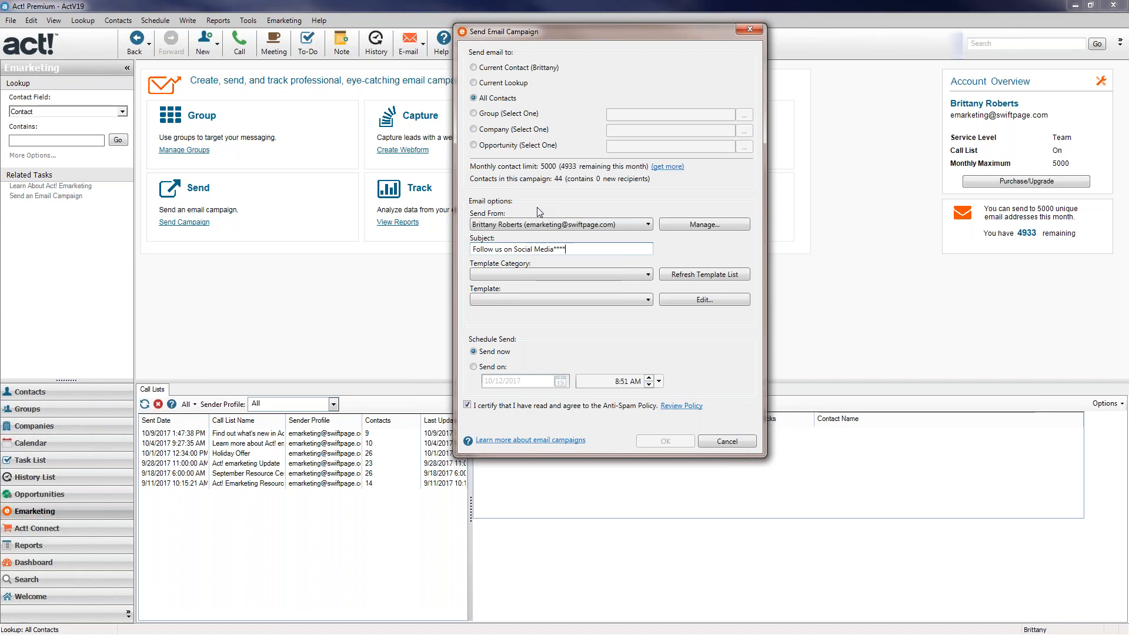
pyautogui.press('BackSpace')
pyautogui.press('BackSpace')
pyautogui.press('BackSpace')
pyautogui.press('BackSpace')
pyautogui.write('a')
# - Choose the Fall 2017 template from the Social 2017 category for the campaign
pyautogui.click(517, 273)
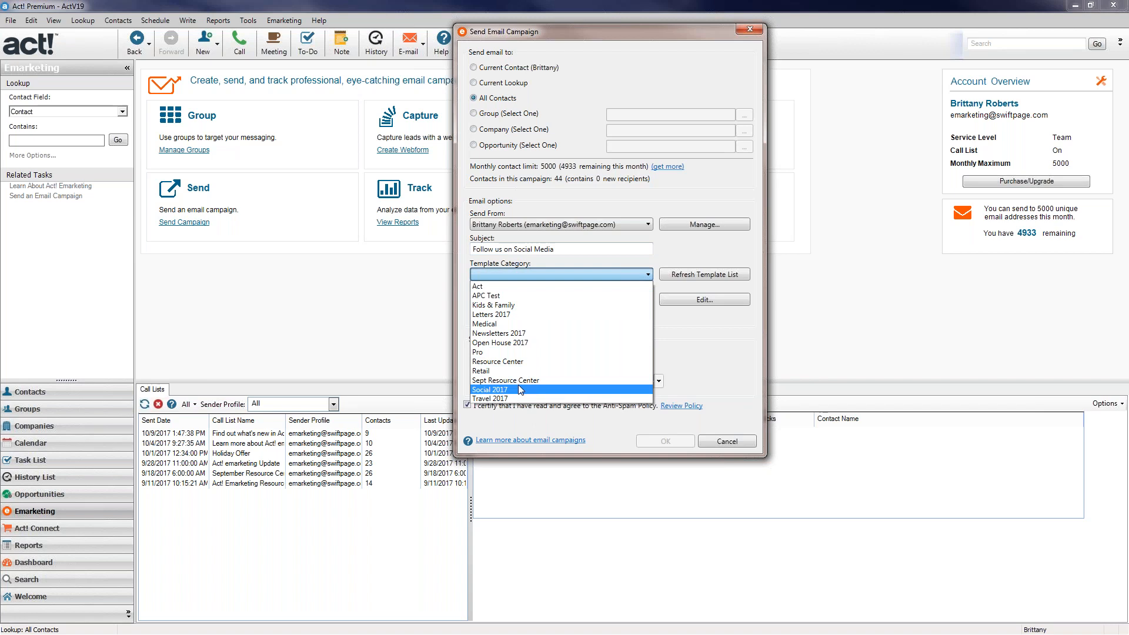
pyautogui.click(520, 390)
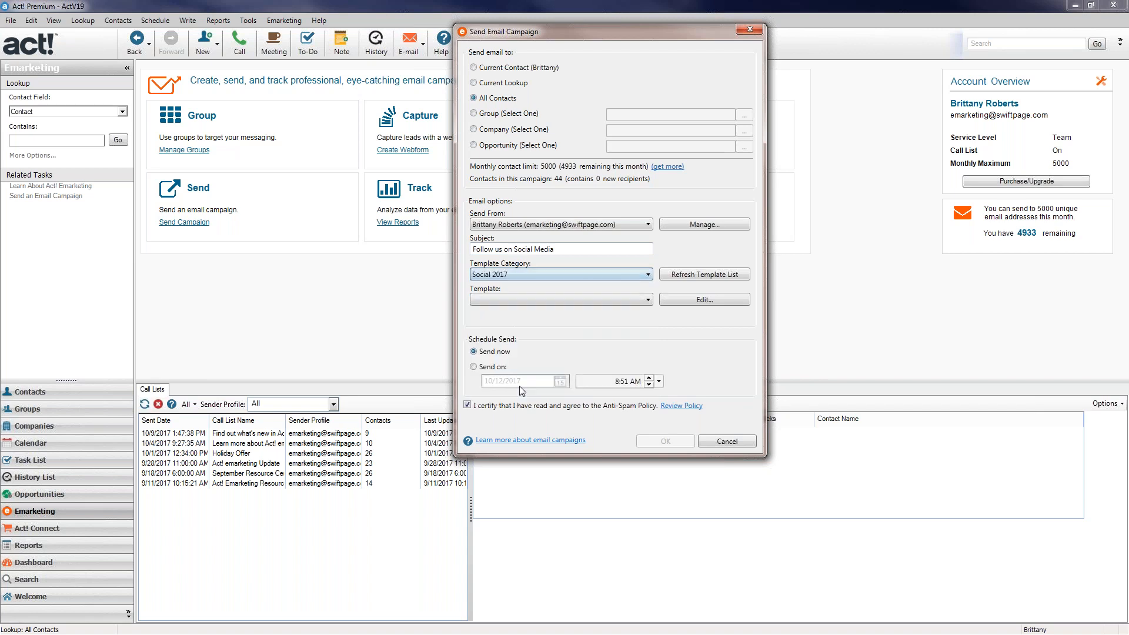
pyautogui.click(510, 300)
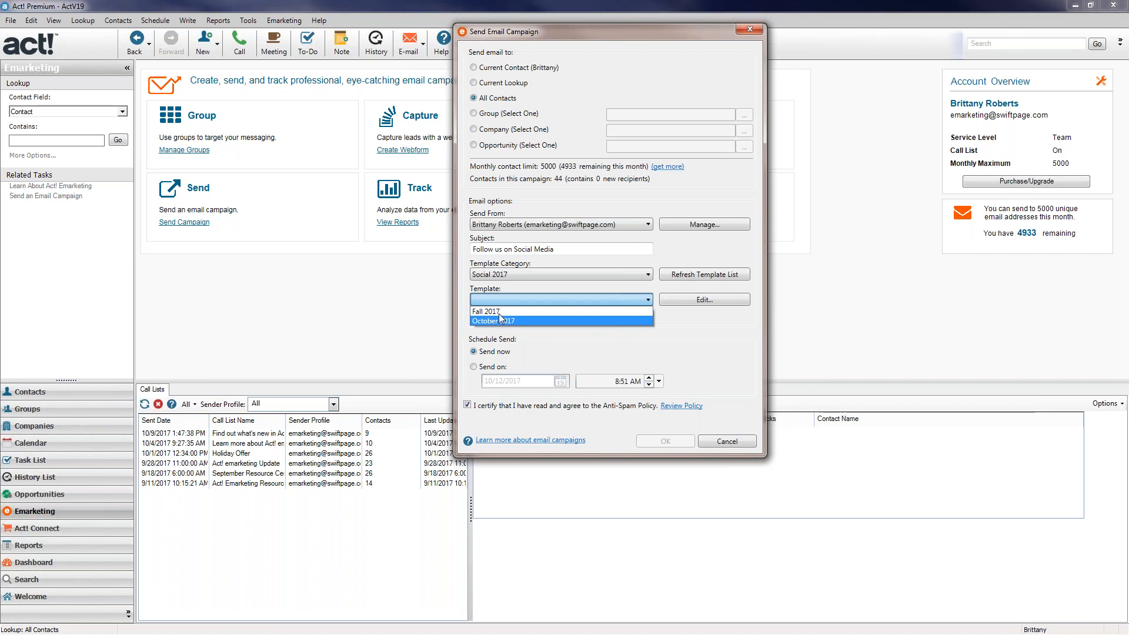
pyautogui.click(510, 313)
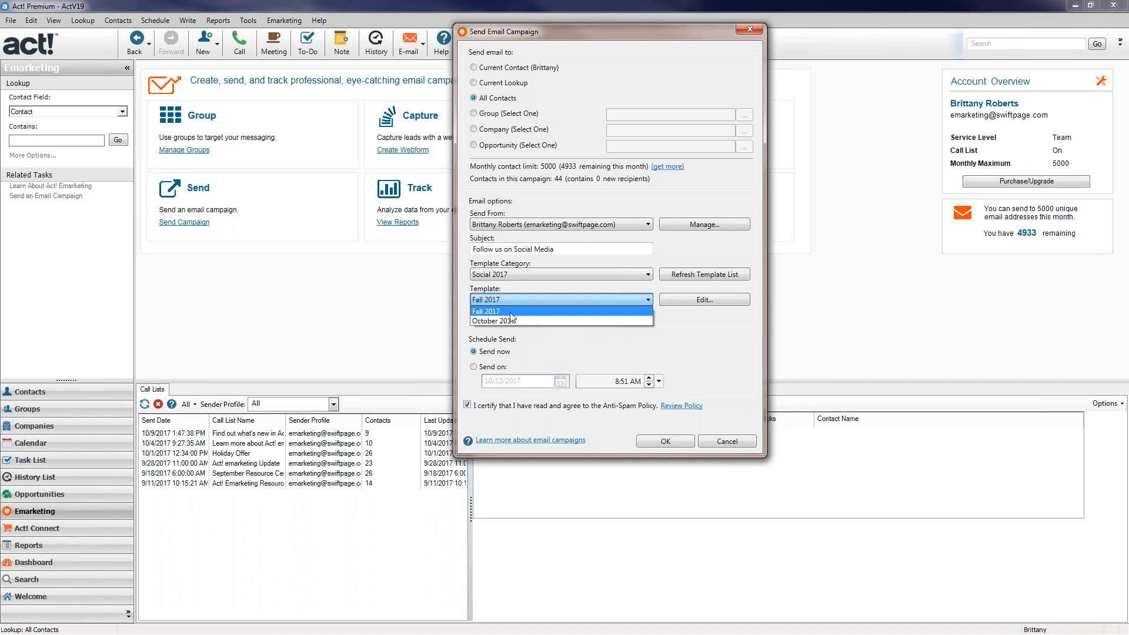
pyautogui.click(510, 312)
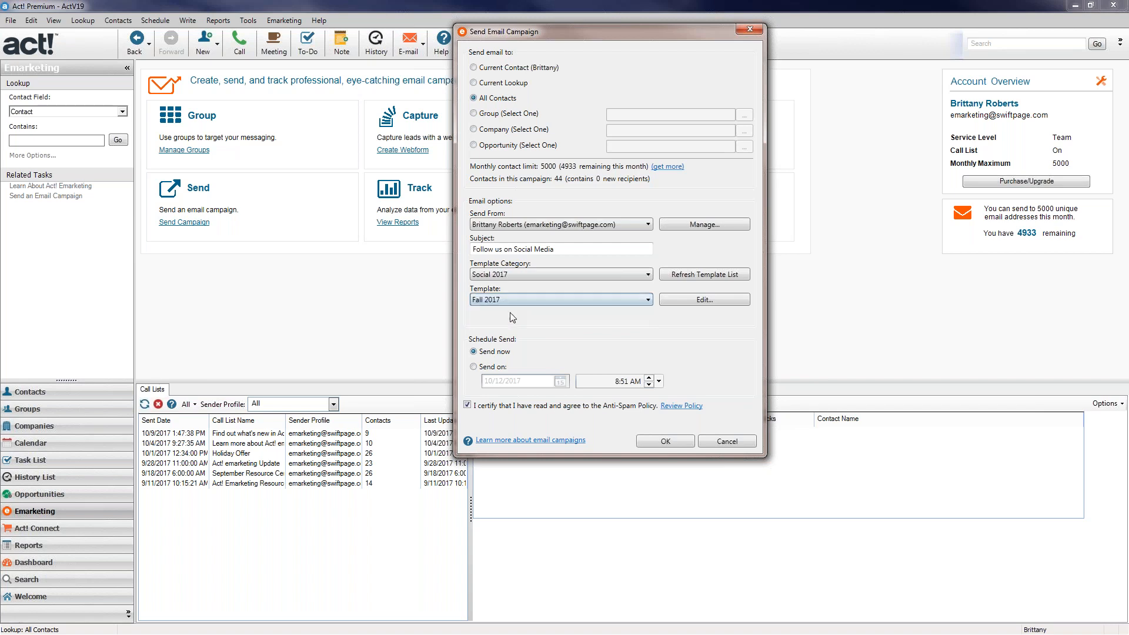
# - Schedule the campaign to send on 11/13/2017 and submit it
pyautogui.click(492, 367)
pyautogui.click(564, 381)
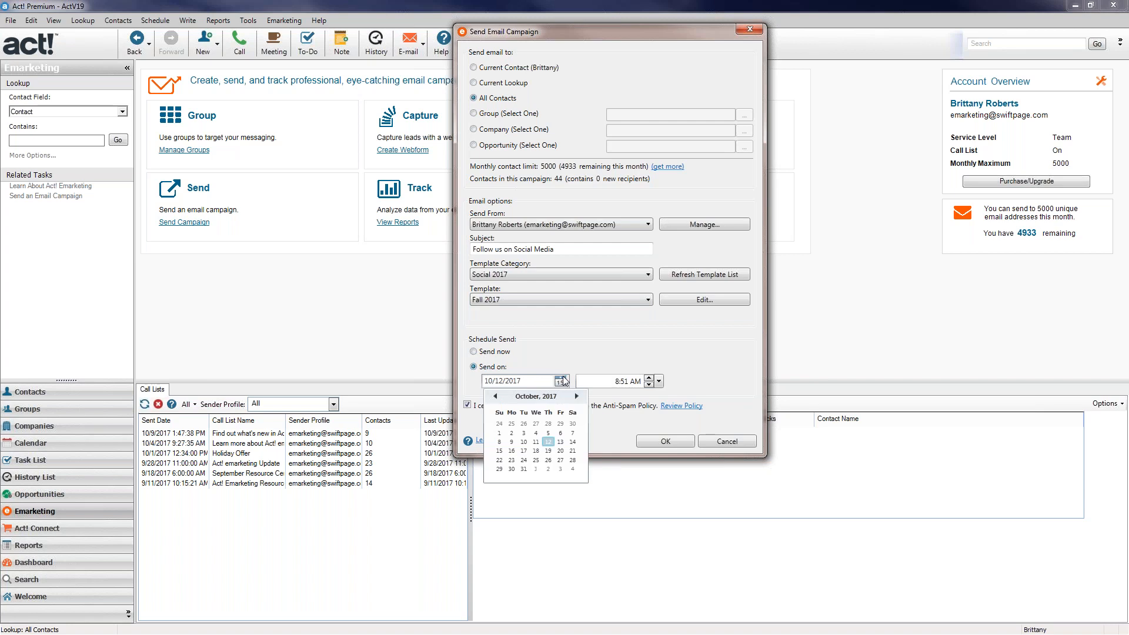
pyautogui.click(576, 396)
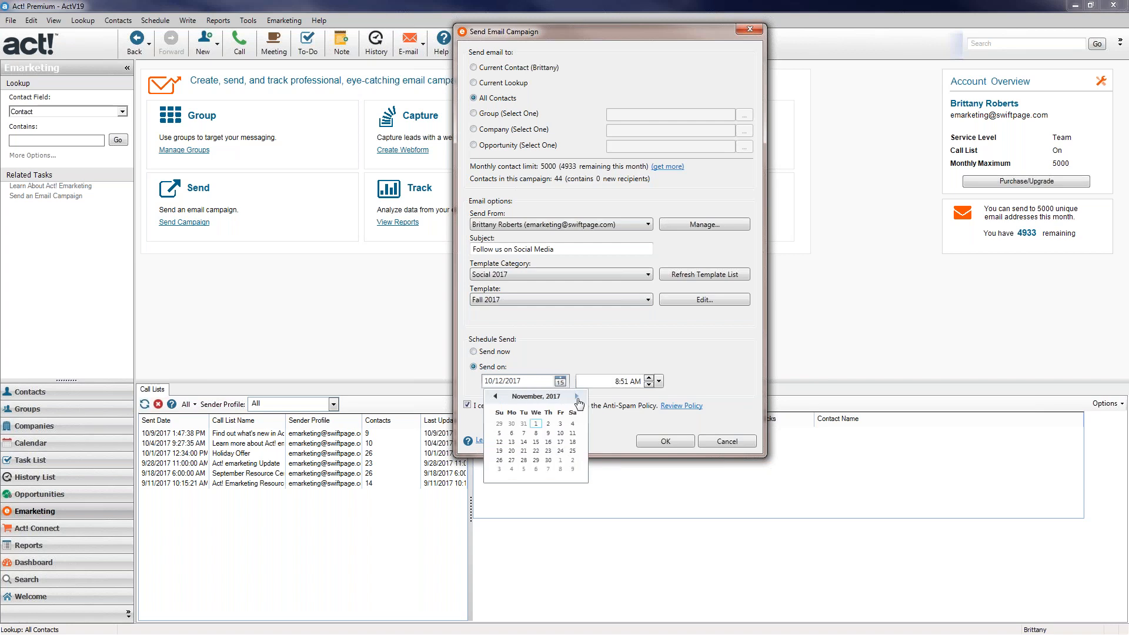
pyautogui.click(511, 442)
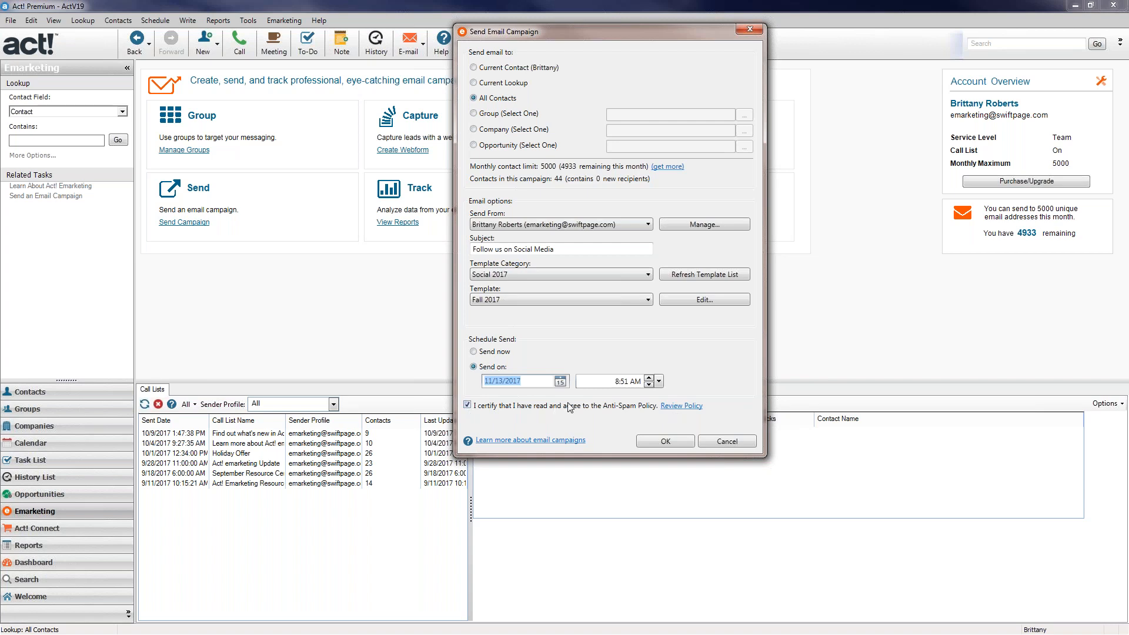
pyautogui.click(648, 443)
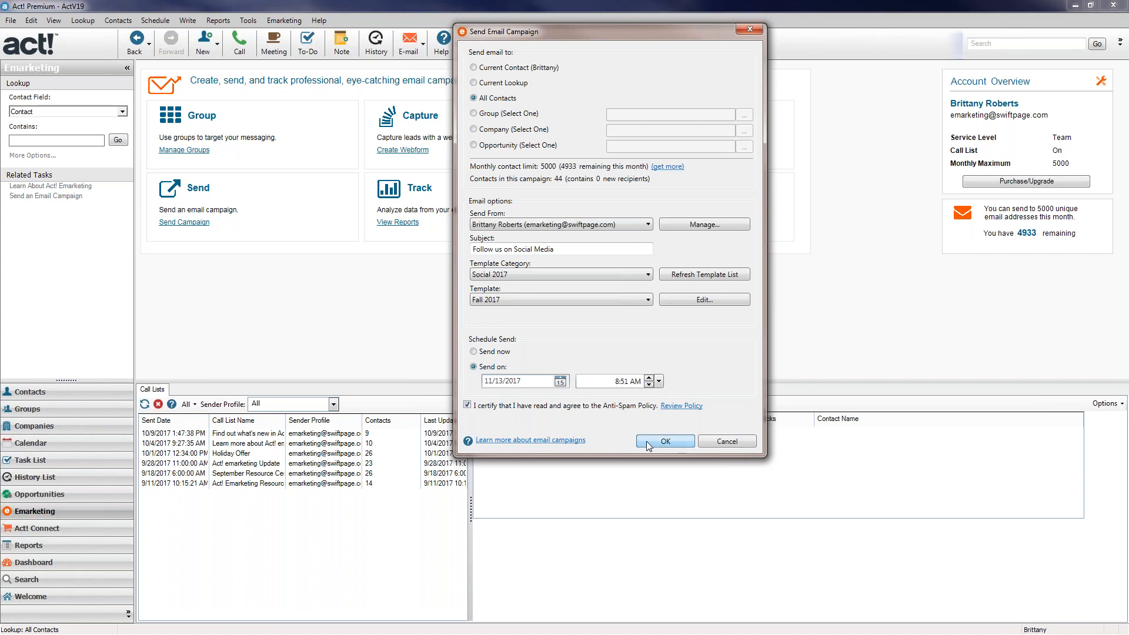
pyautogui.click(568, 358)
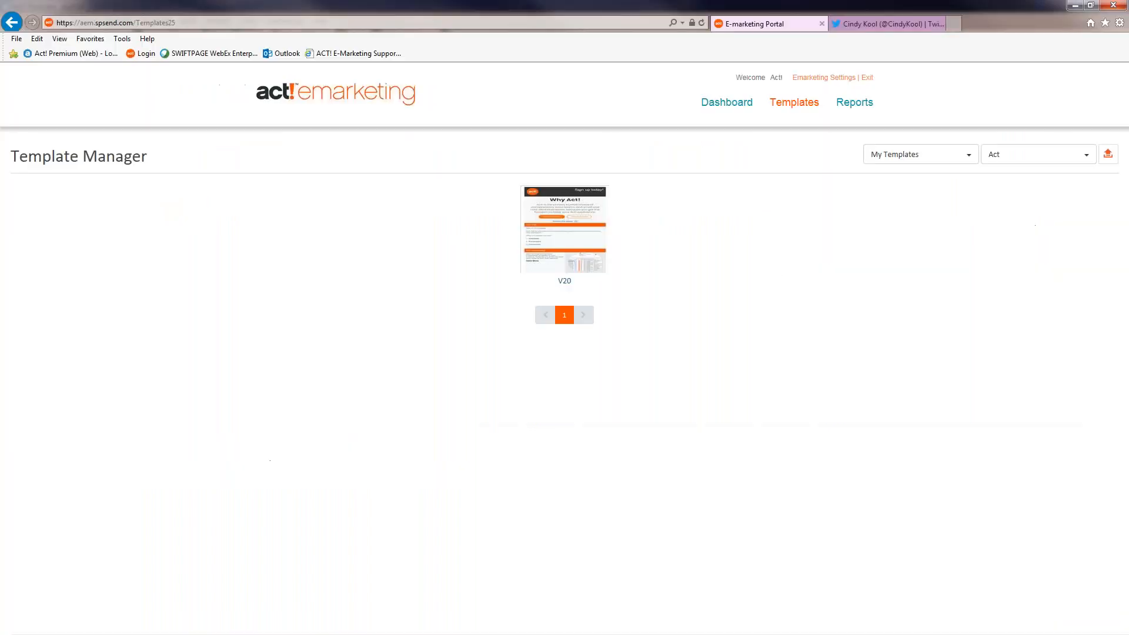
# - Open the email campaign reports in the Act! emarketing portal
pyautogui.click(855, 105)
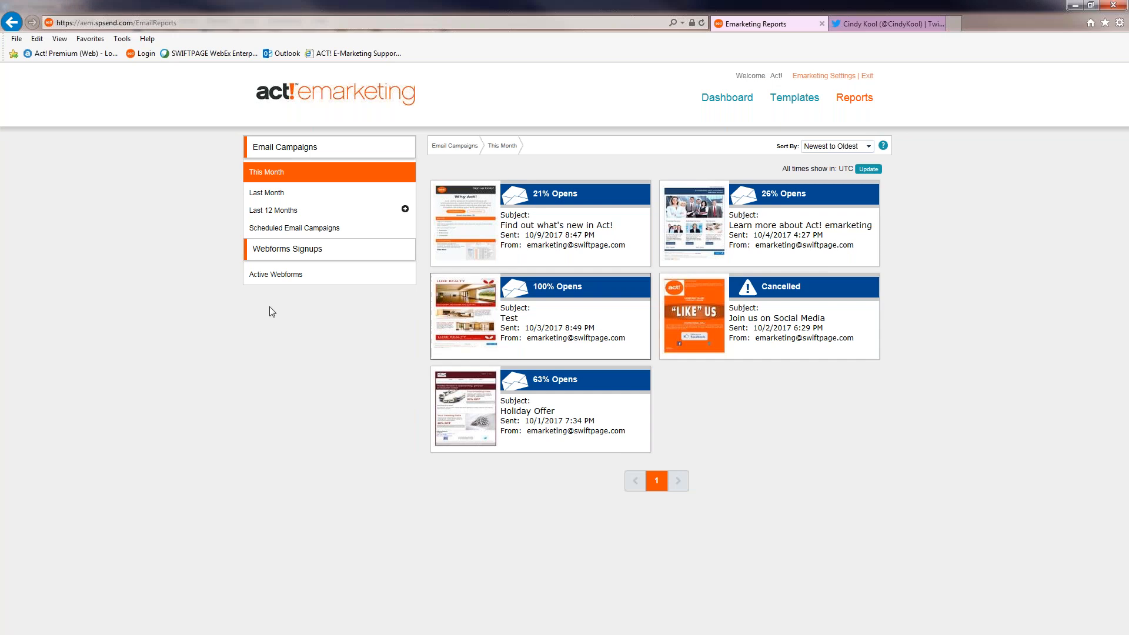
# - Browse the email campaign reports by period, viewing last month's campaigns and returning to this month's
pyautogui.click(308, 212)
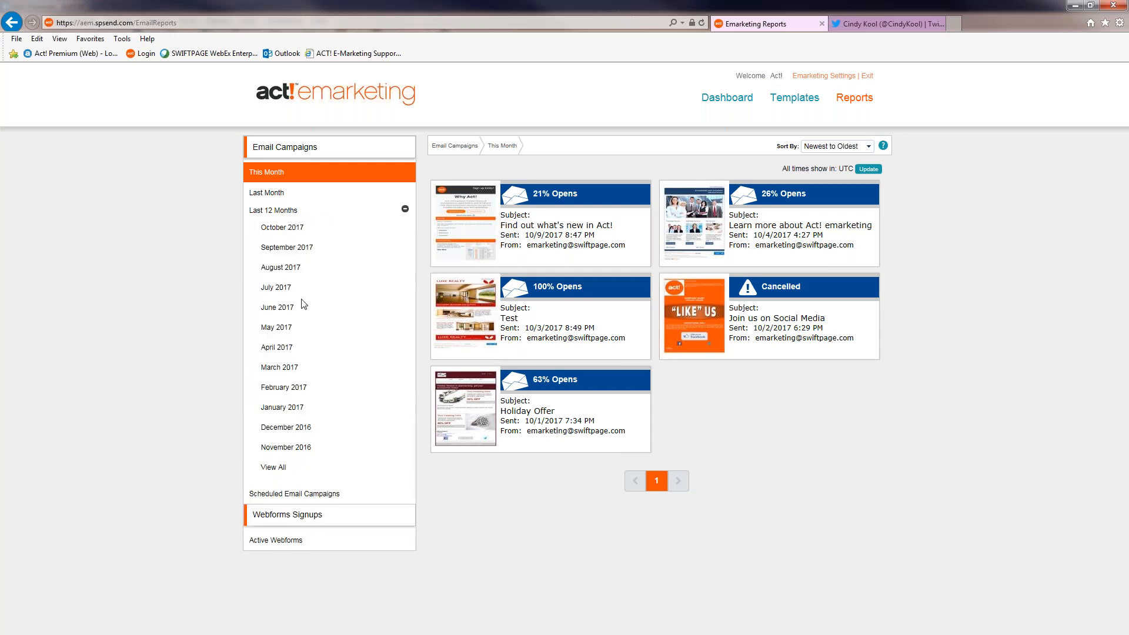
pyautogui.click(274, 193)
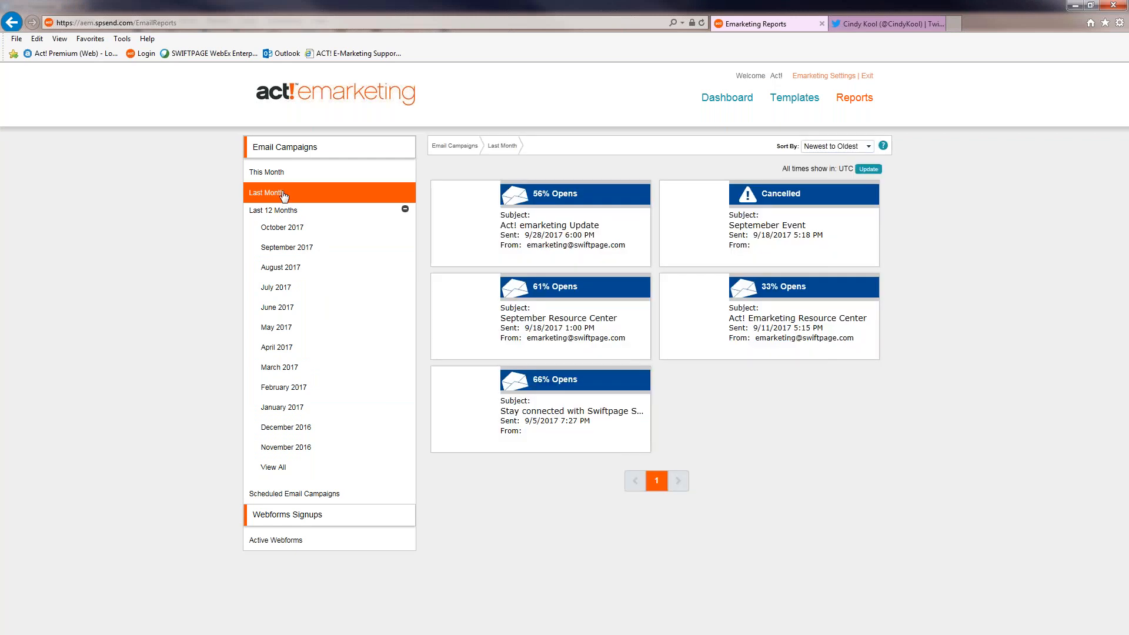
pyautogui.click(276, 174)
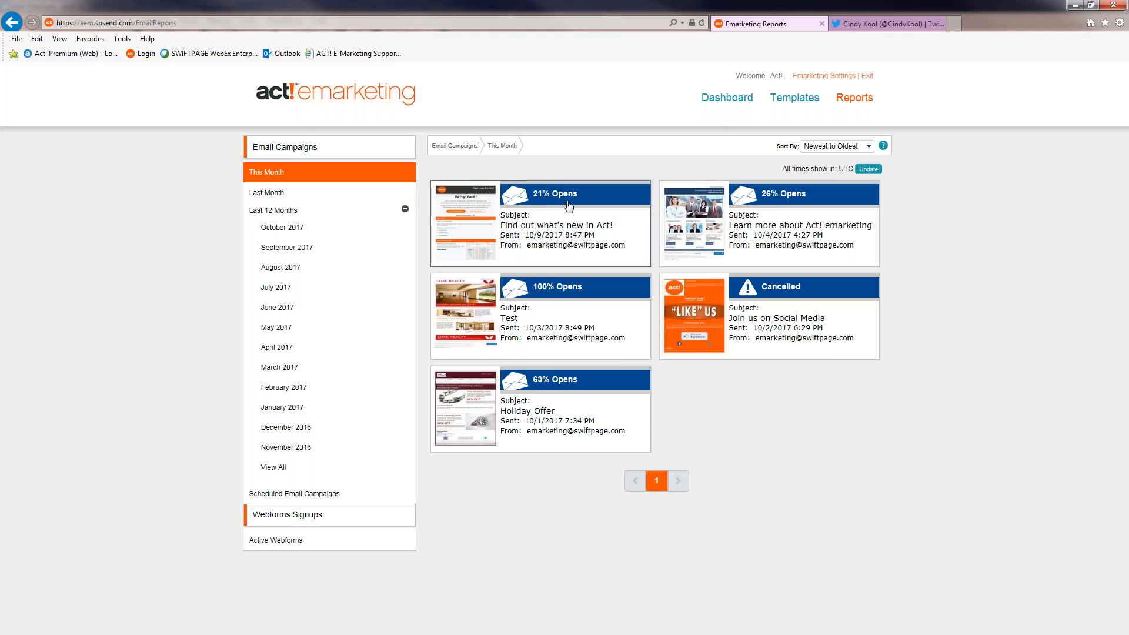
# - Open the "Find out what's new in Act!" campaign report and examine its Total Opens and Unique Clicks details
pyautogui.click(543, 228)
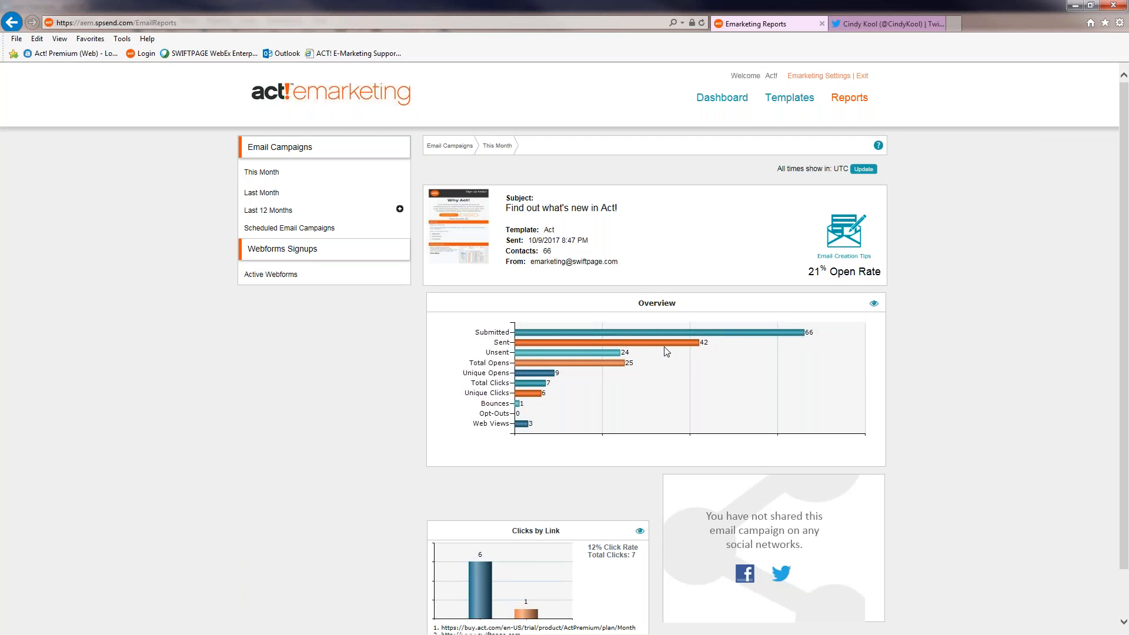
pyautogui.scroll(-1, 560, 349)
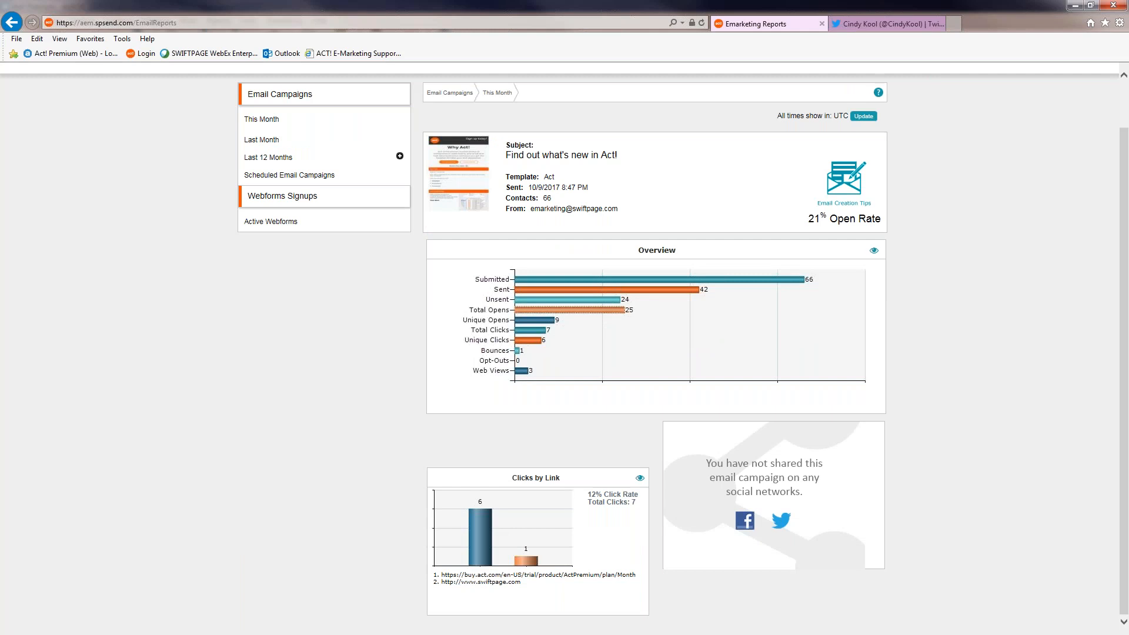
pyautogui.click(570, 310)
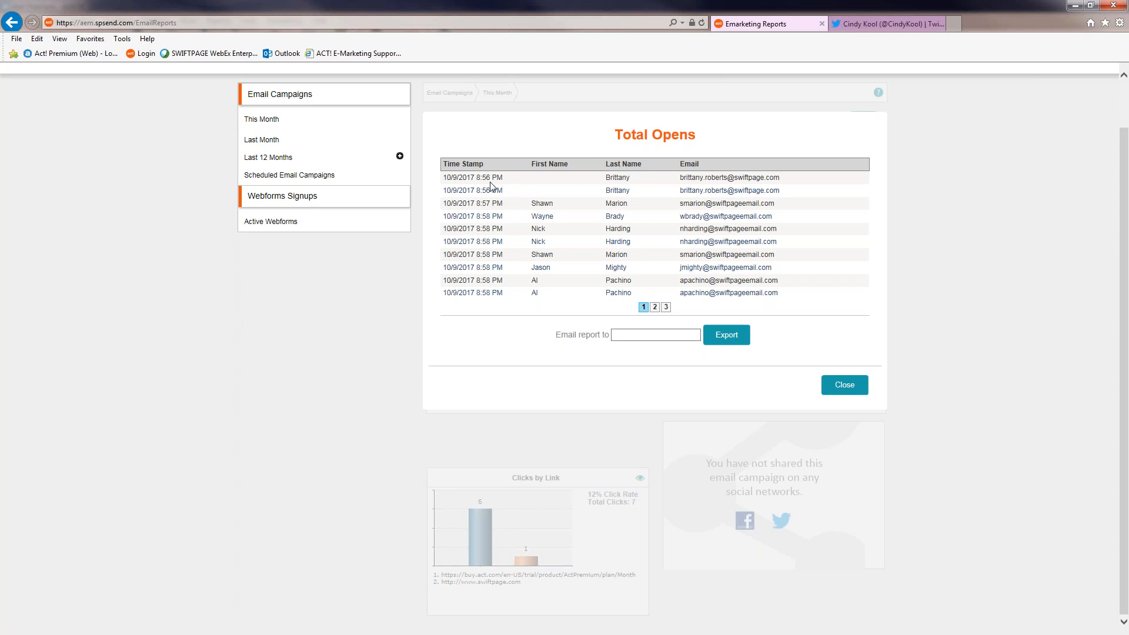
pyautogui.click(855, 385)
pyautogui.click(844, 385)
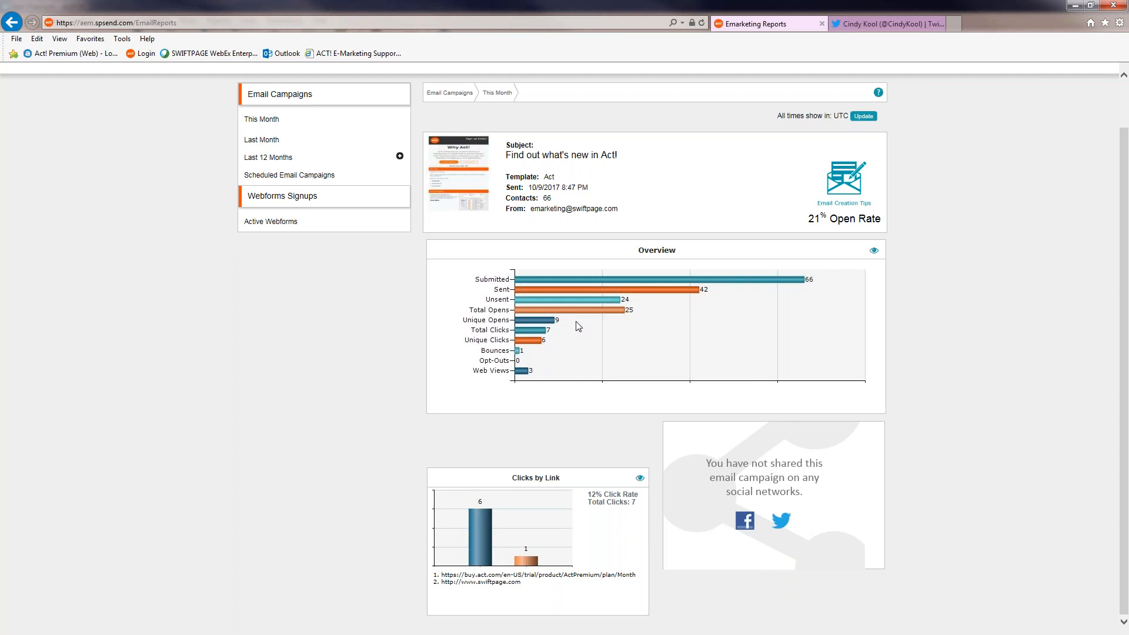
pyautogui.click(533, 345)
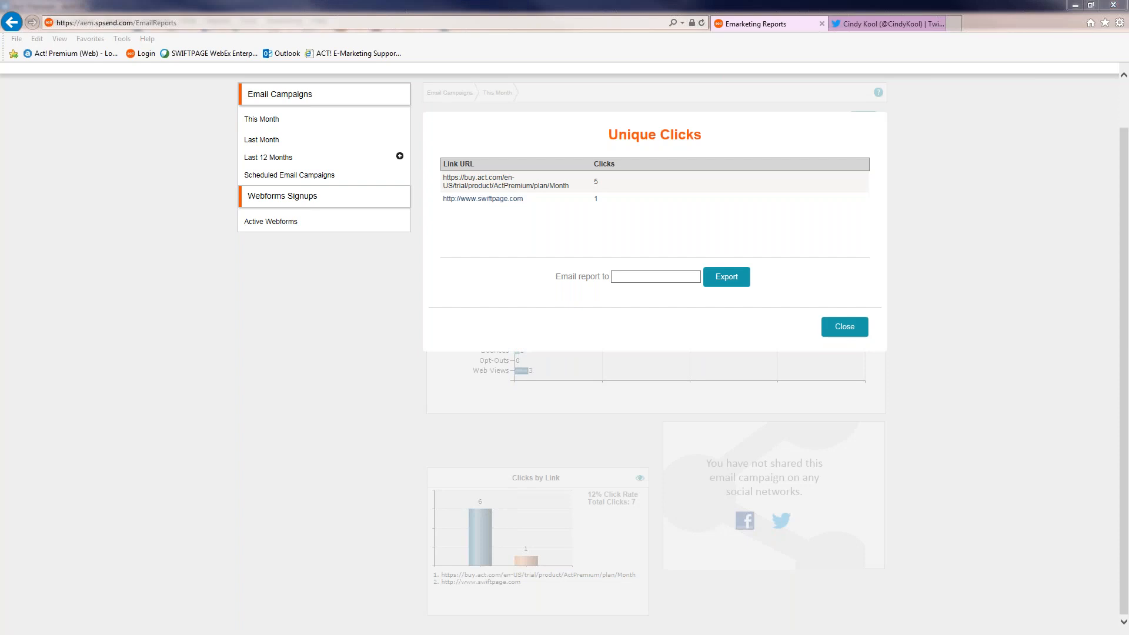
# - Switch to Act! Premium and open the call list for the "Find out what's new in Act!" campaign
pyautogui.hotkey('alt', 'Tab')
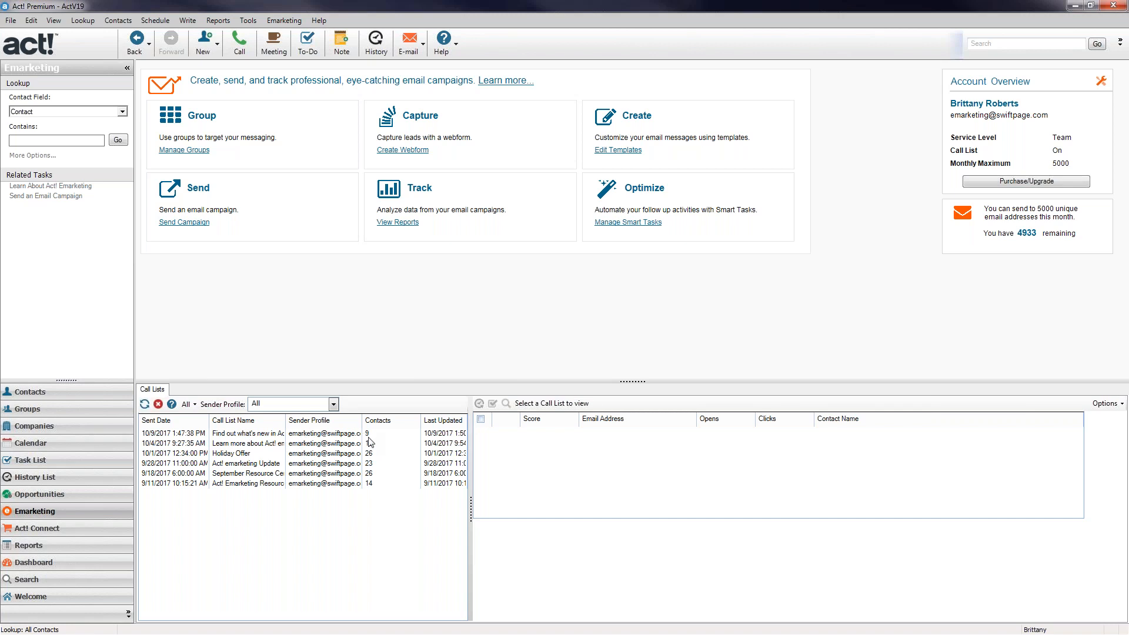
pyautogui.click(325, 436)
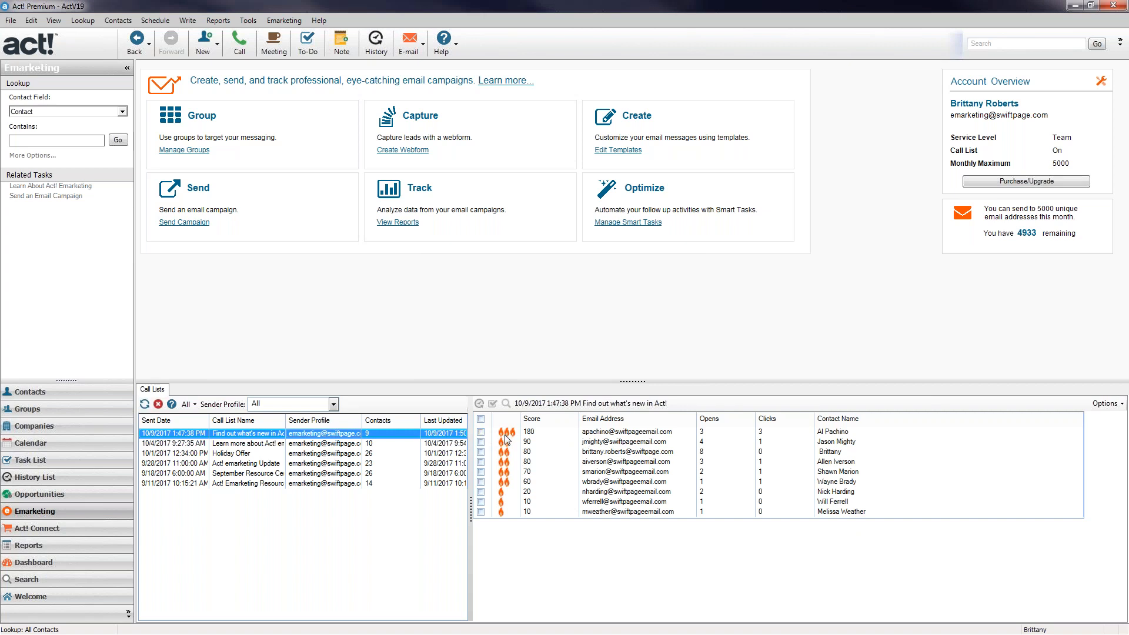
# - Select the six contacts scoring 60 or higher in the call list, and toggle the selection of all its contacts
pyautogui.click(481, 432)
pyautogui.click(481, 442)
pyautogui.click(481, 452)
pyautogui.click(481, 462)
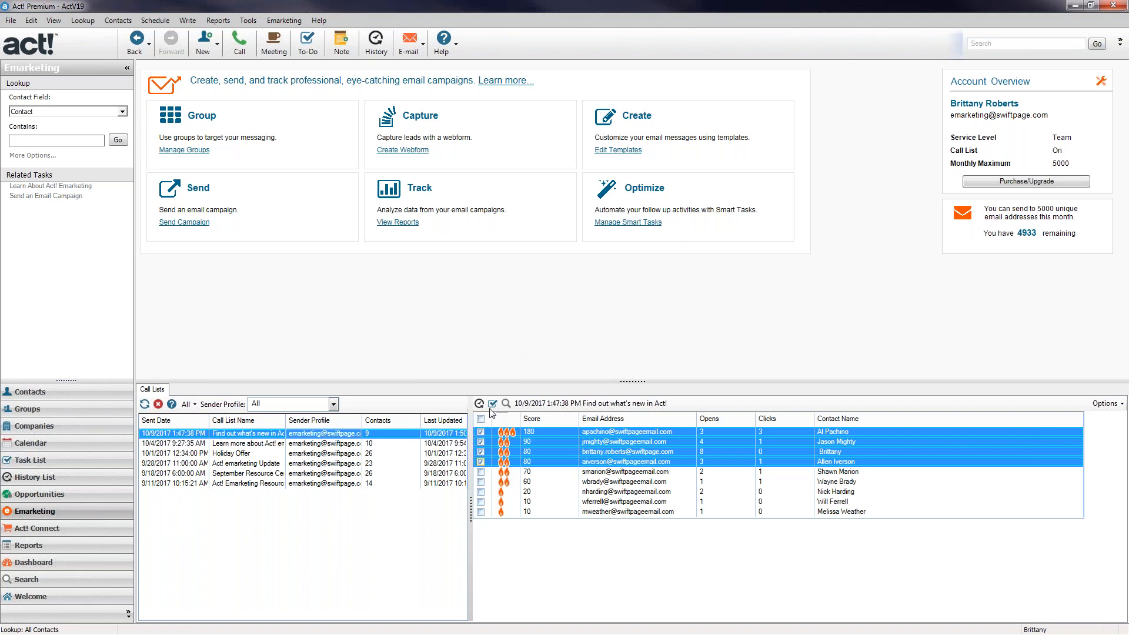
pyautogui.click(481, 472)
pyautogui.click(481, 482)
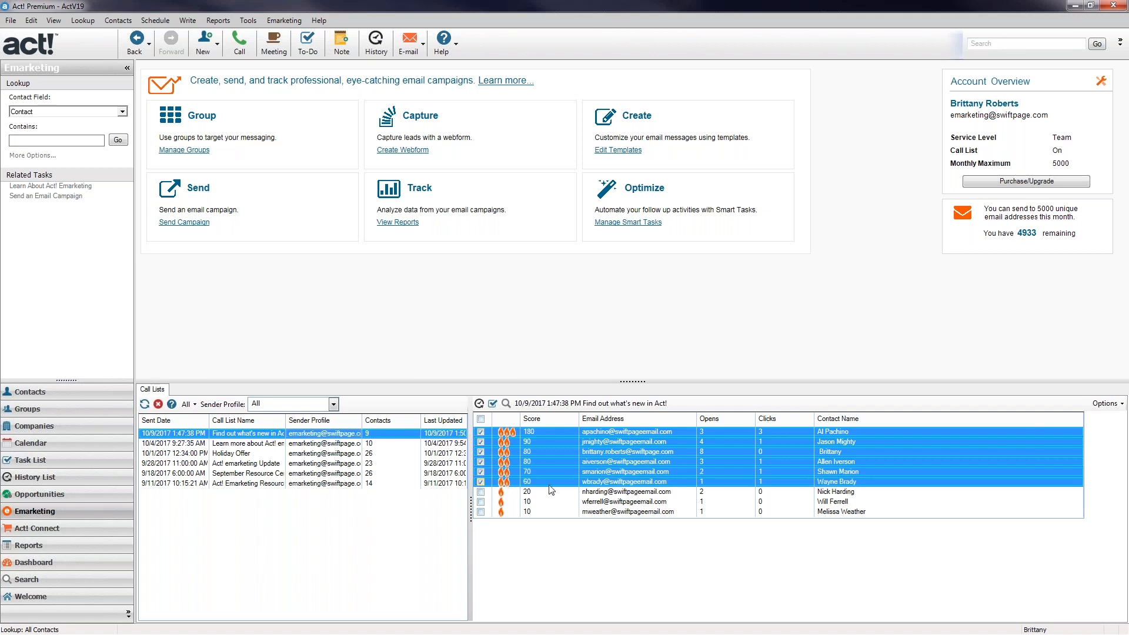
pyautogui.click(481, 419)
pyautogui.click(480, 418)
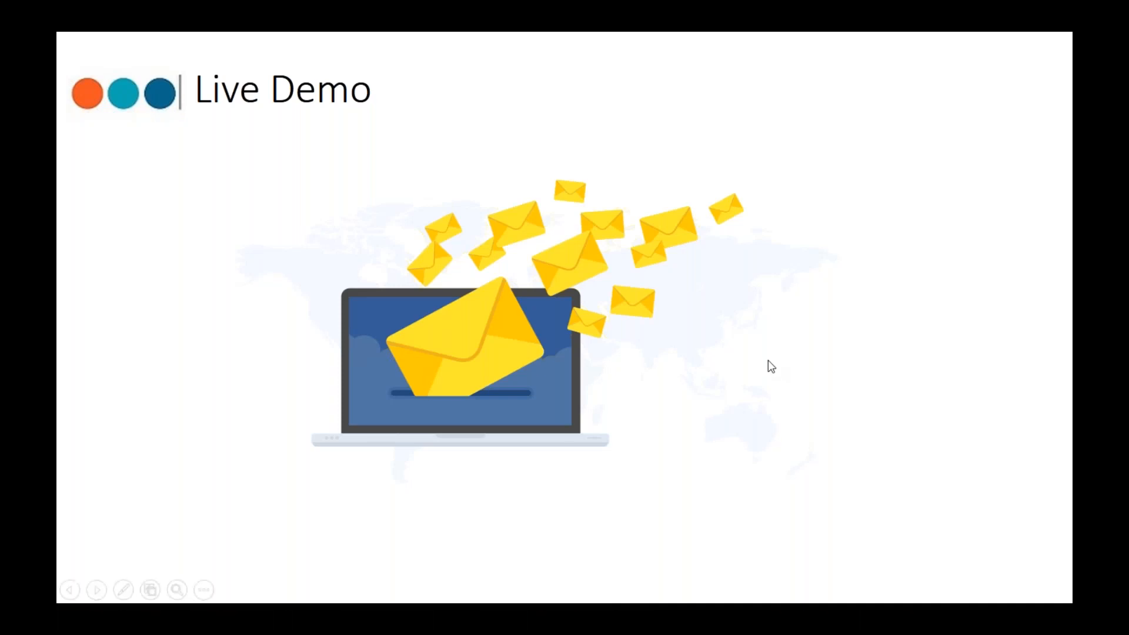
pyautogui.click(770, 365)
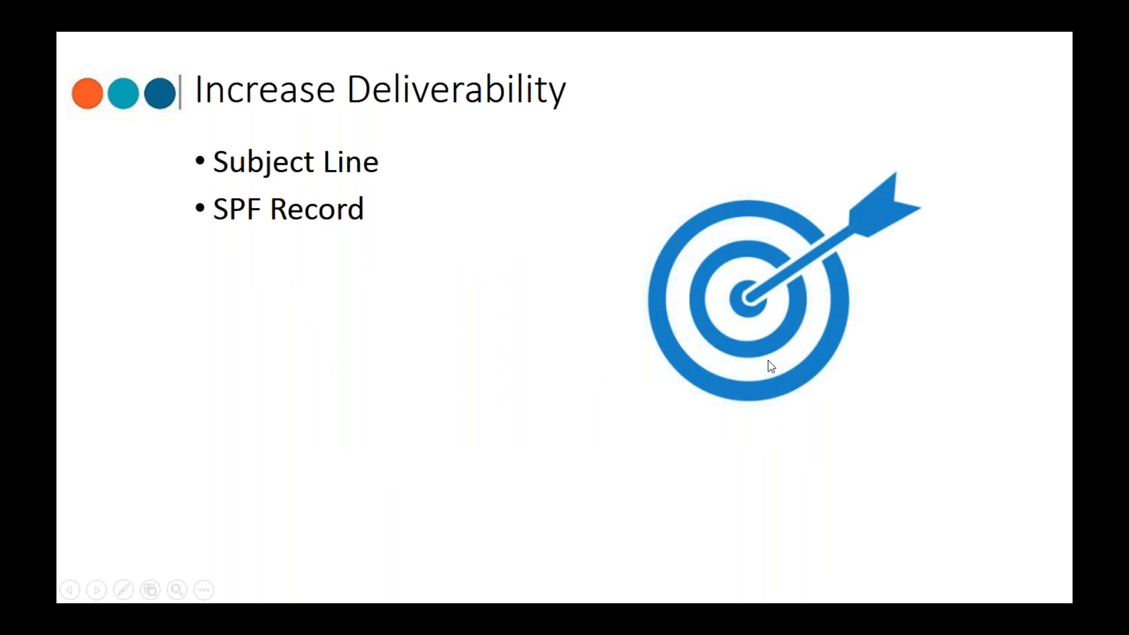